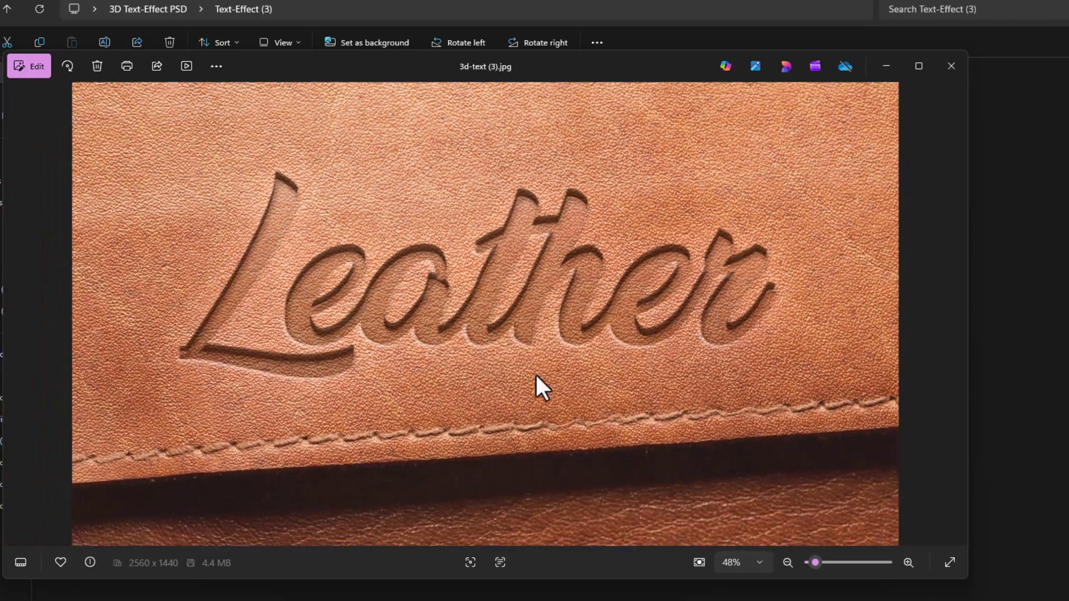
Close the 3d-text (3).jpg preview and return to the 3D Text-Effect PSD folder
click(951, 66)
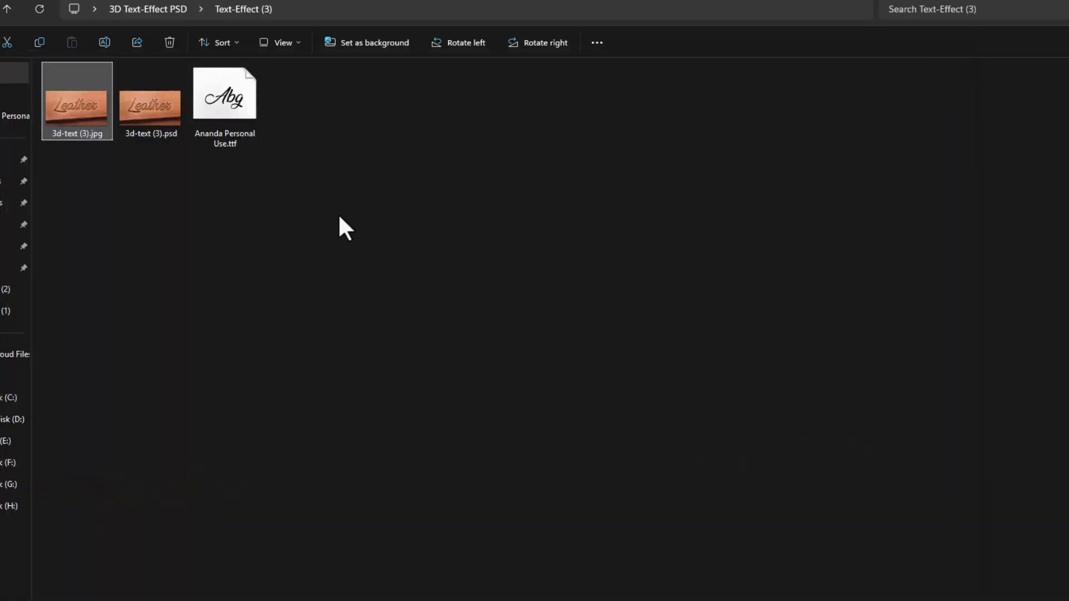
drag(339, 212, 222, 95)
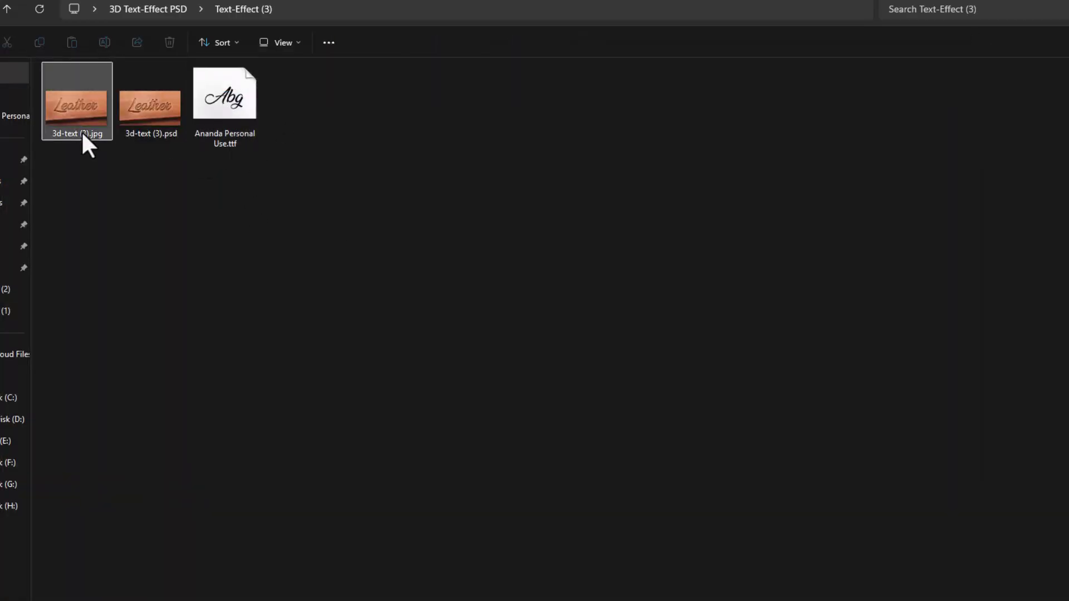
click(7, 9)
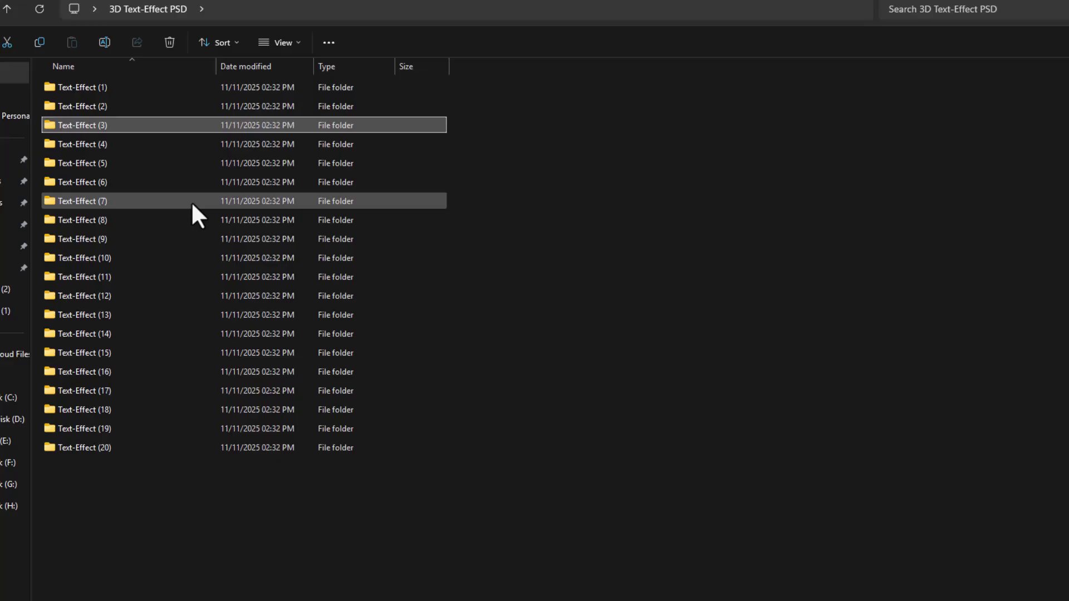
View 3d-text (4).jpg from the Text-Effect (4) folder and examine its lettering up close and in full
double_click(126, 146)
double_click(55, 111)
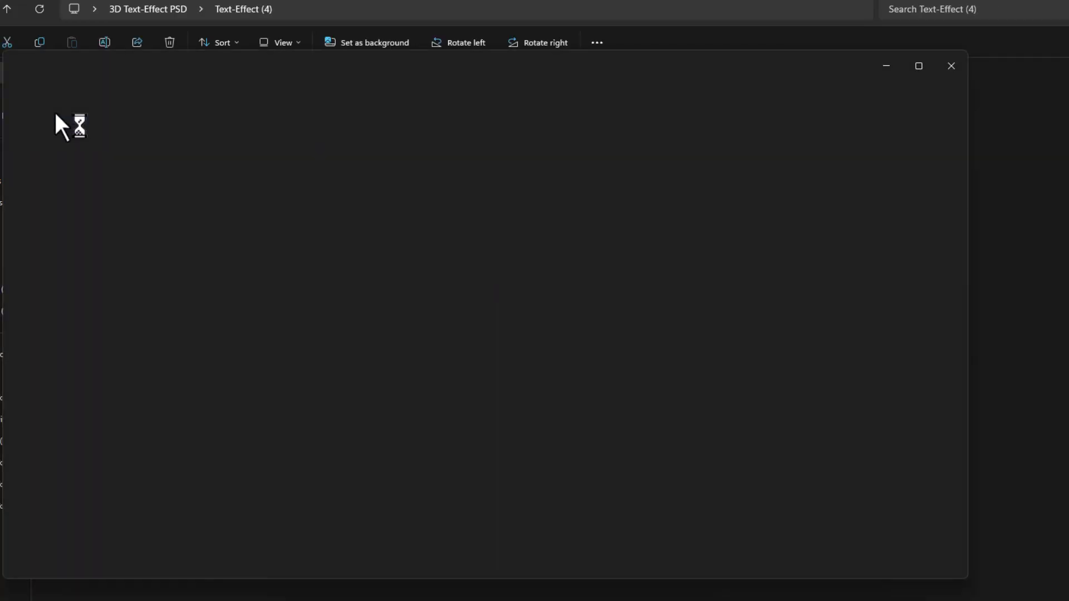
scroll(477, 298, up, 3)
scroll(508, 303, up, 3)
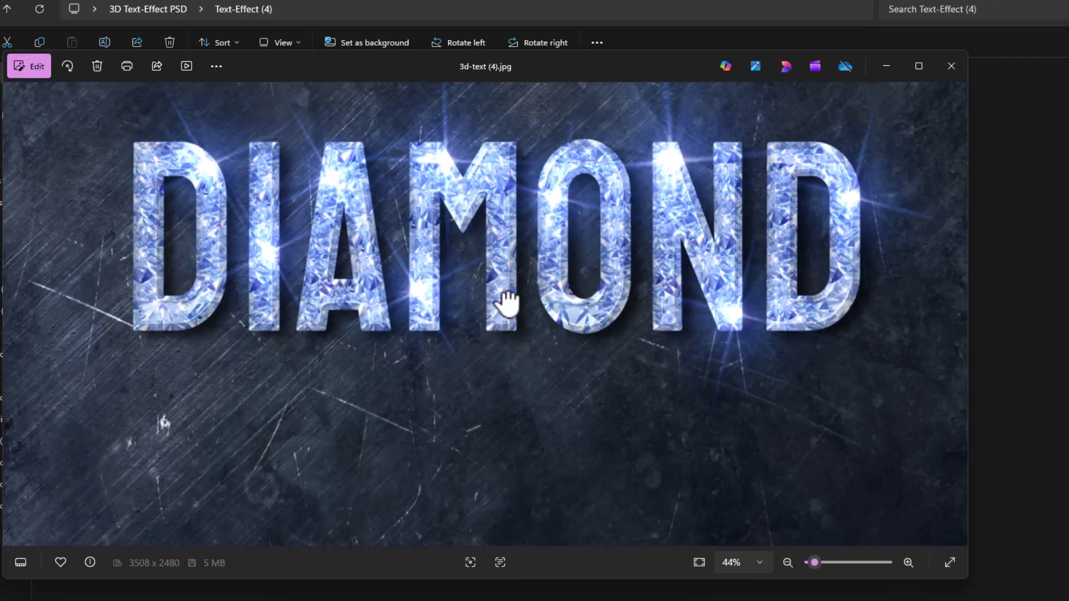
drag(509, 242, 479, 346)
scroll(488, 366, down, 6)
scroll(488, 367, down, 2)
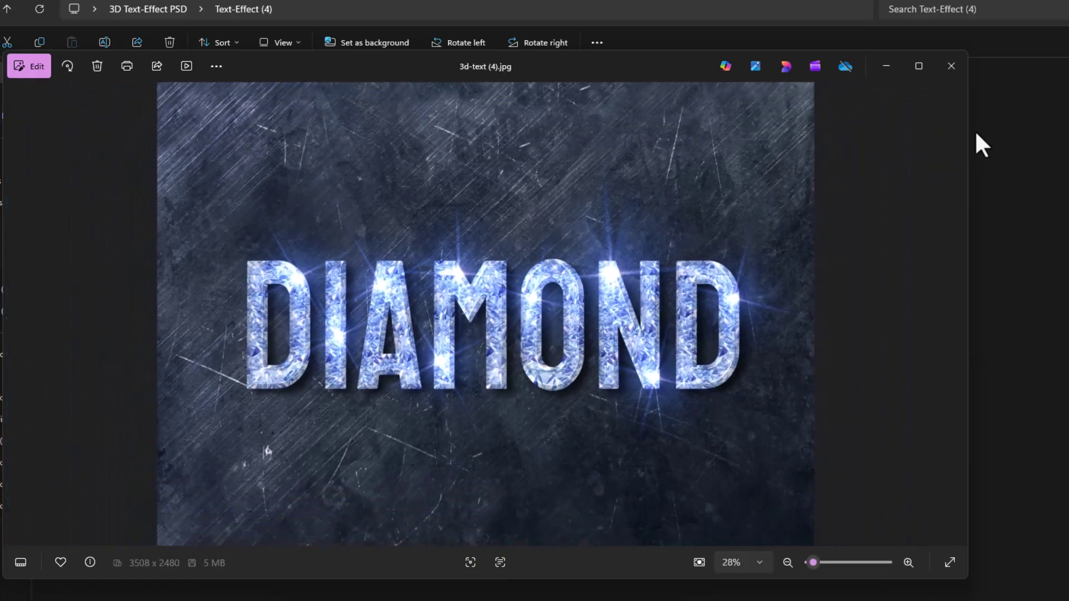
Close the 3d-text (4).jpg preview and go back to the 3D Text-Effect PSD folder
click(952, 66)
drag(361, 203, 197, 78)
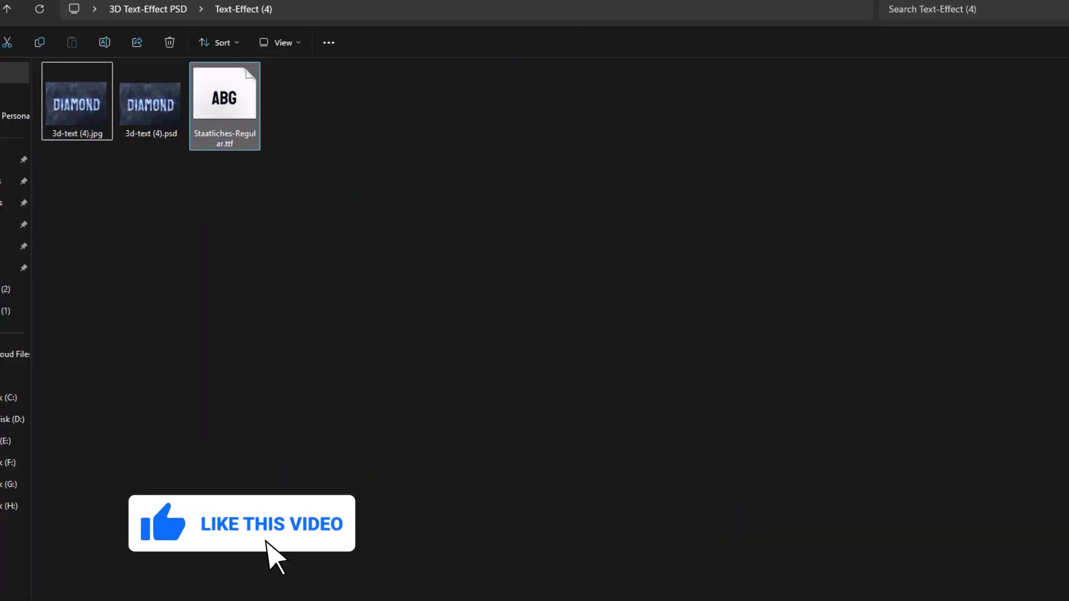
click(7, 11)
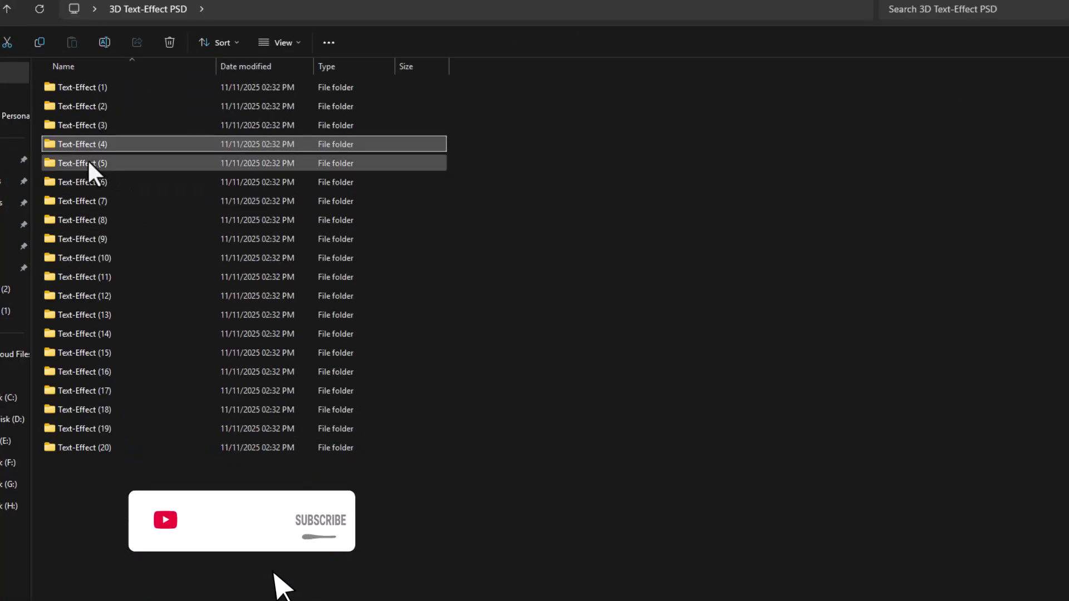
Examine 3d-text (5).jpg from the Text-Effect (5) folder up close, and return to the 3D Text-Effect PSD folder
double_click(55, 112)
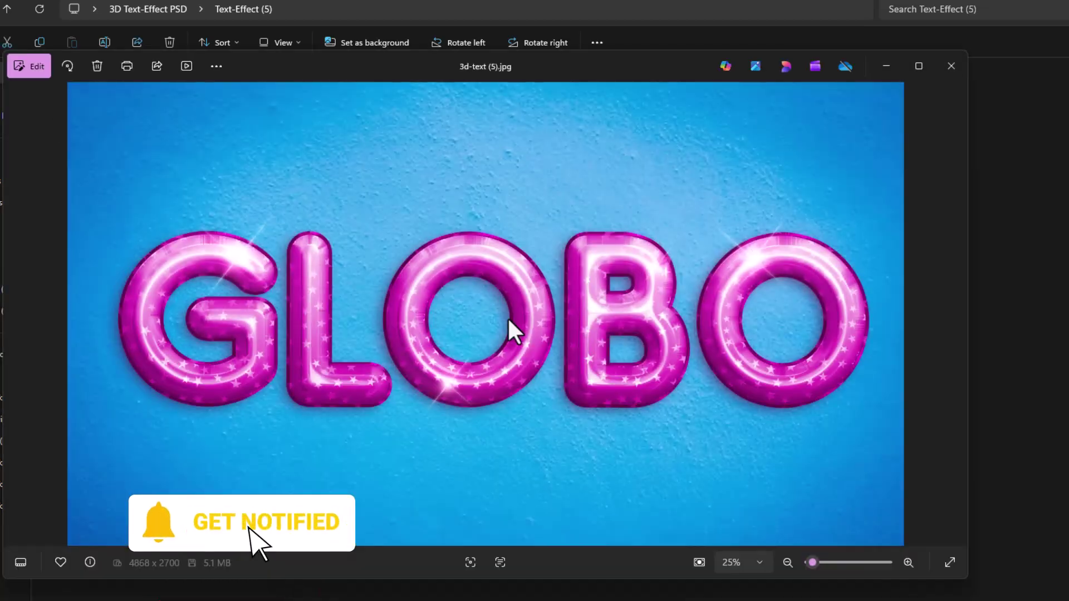
scroll(529, 328, up, 3)
mouse_move(547, 337)
mouse_down()
mouse_move(549, 278)
mouse_move(836, 333)
mouse_move(535, 330)
mouse_up()
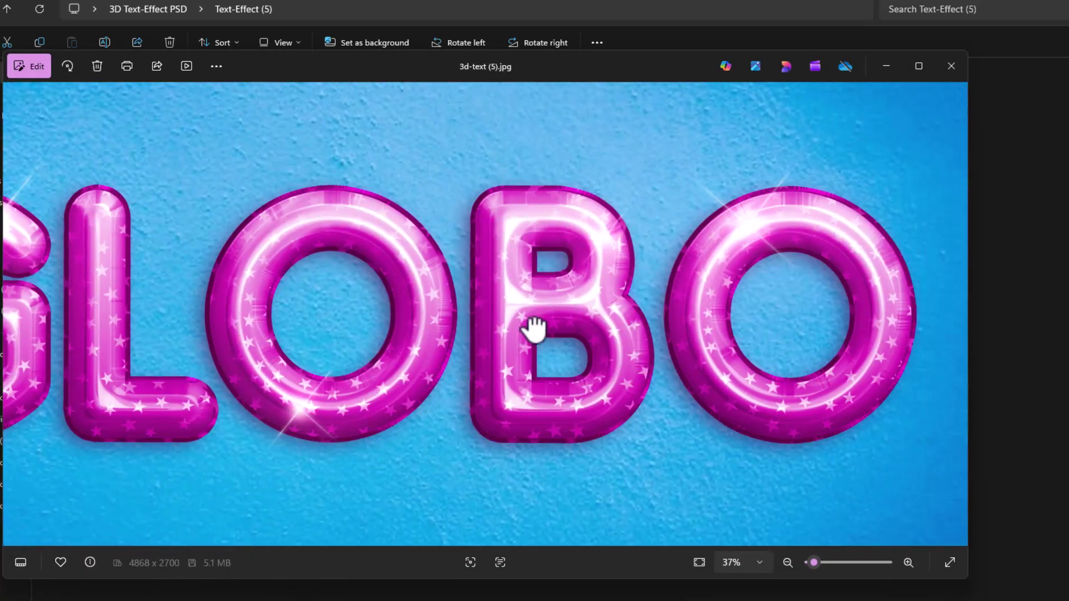
click(951, 65)
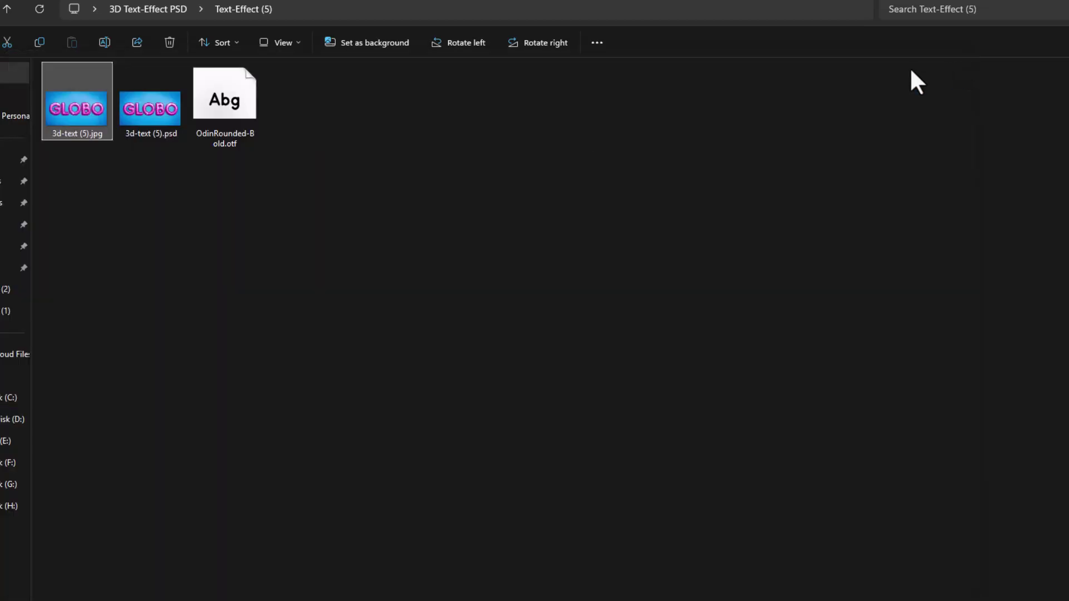
click(7, 9)
Examine 3d-text (6).jpg from the Text-Effect (6) folder up close, and return to the 3D Text-Effect PSD folder
double_click(107, 178)
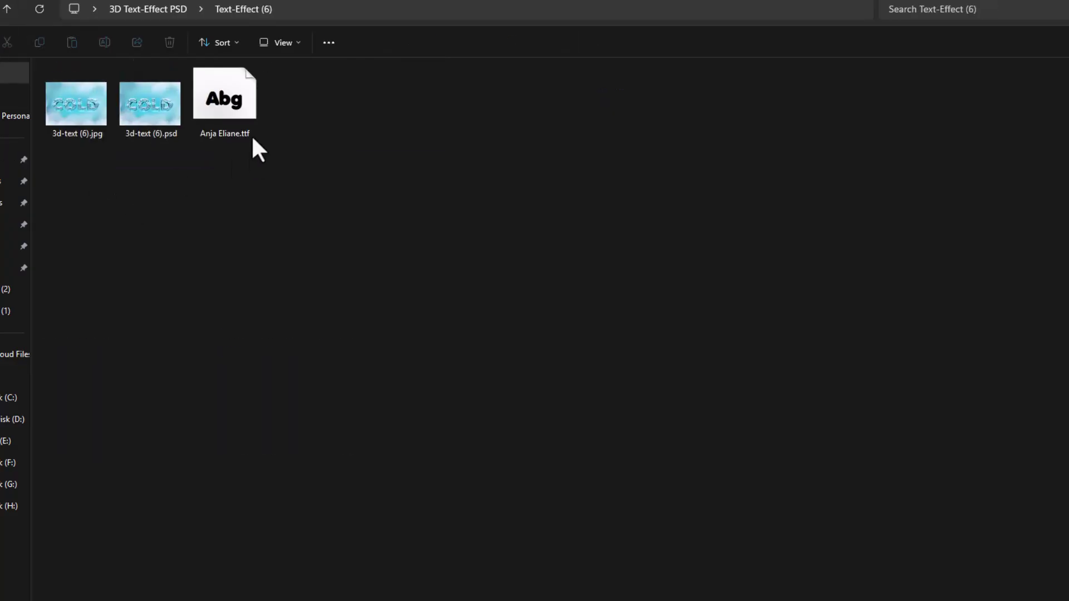
drag(339, 152, 154, 184)
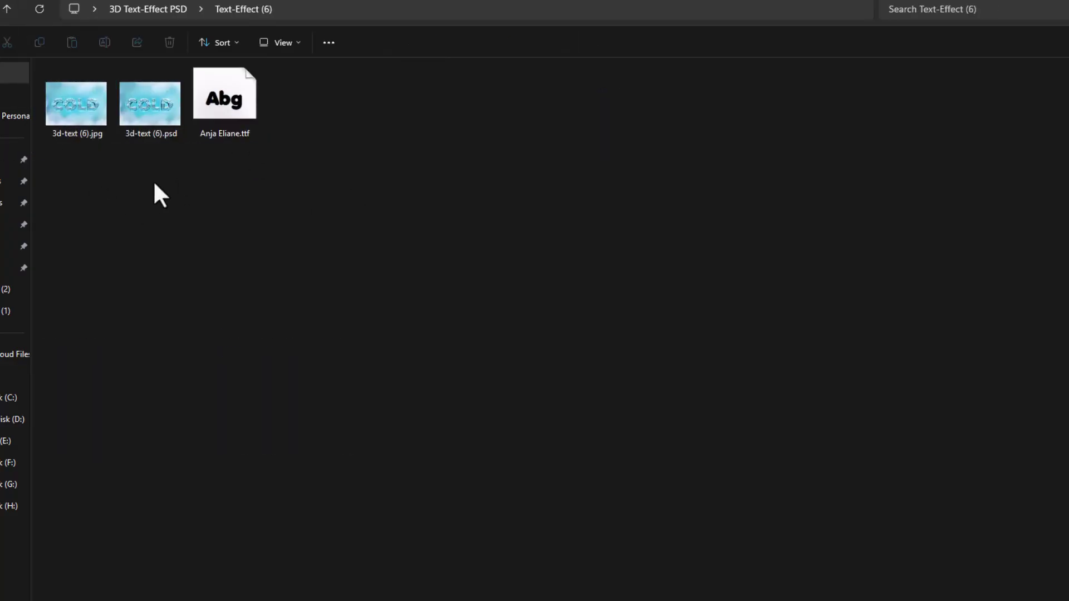
double_click(81, 111)
scroll(540, 354, up, 3)
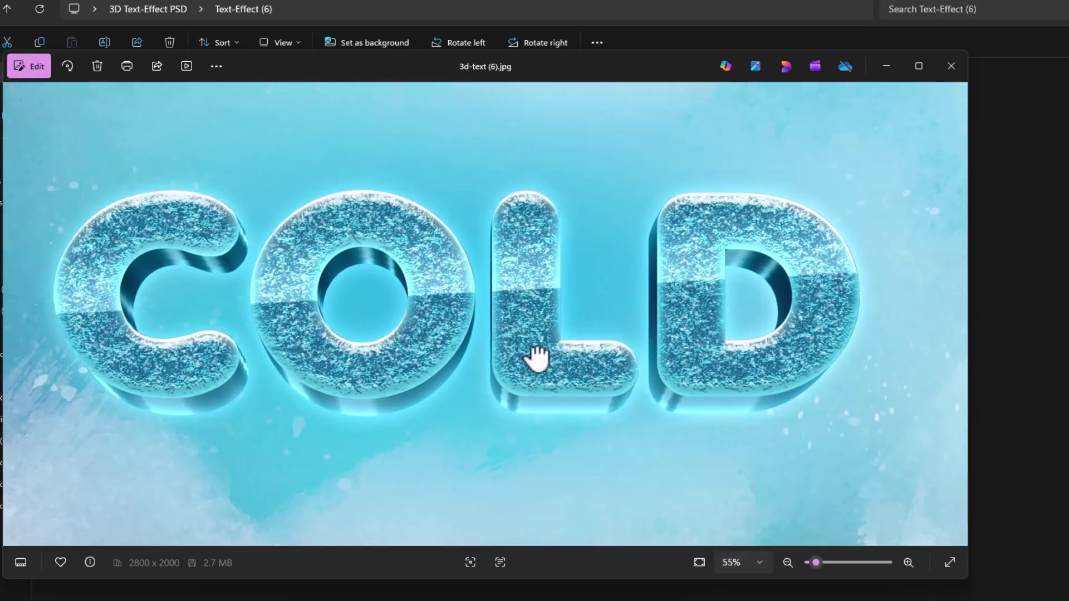
scroll(536, 356, down, 3)
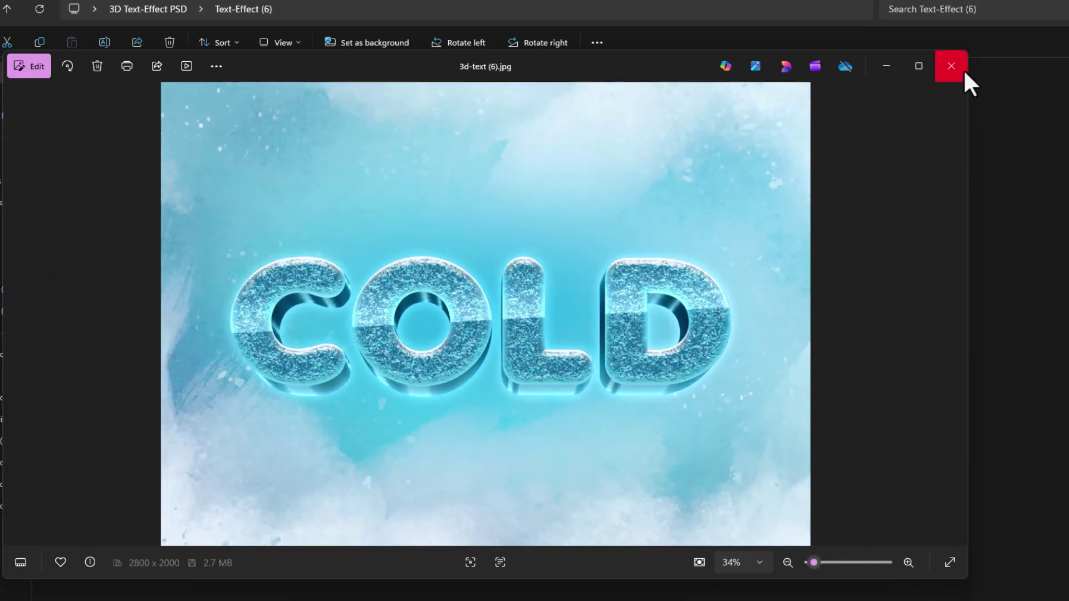
click(951, 66)
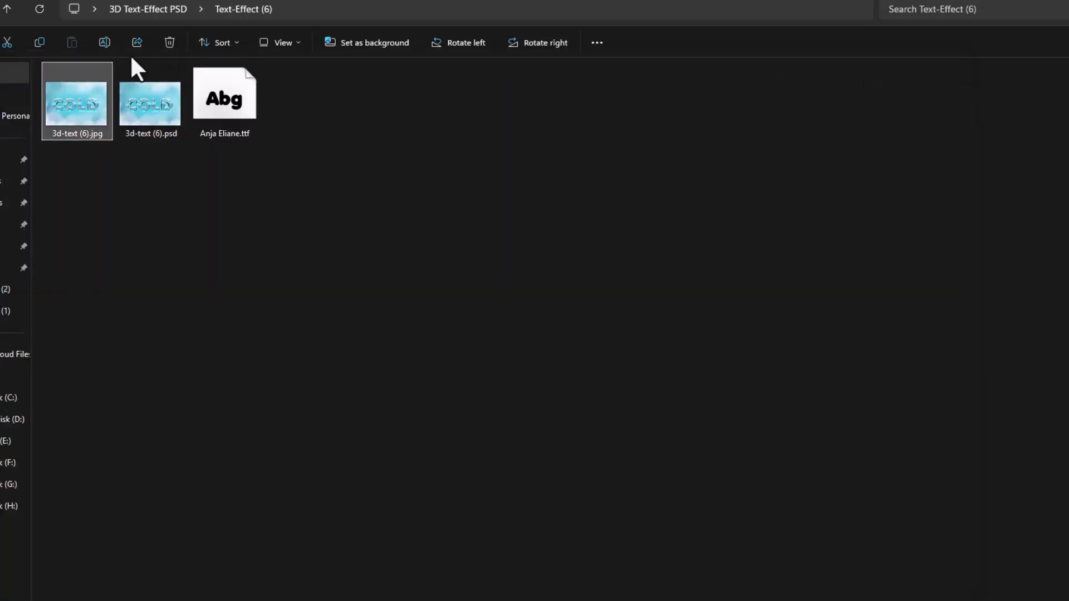
click(5, 15)
Examine 3d-text (7).jpg from the Text-Effect (7) folder up close, and return to the 3D Text-Effect PSD folder
double_click(89, 199)
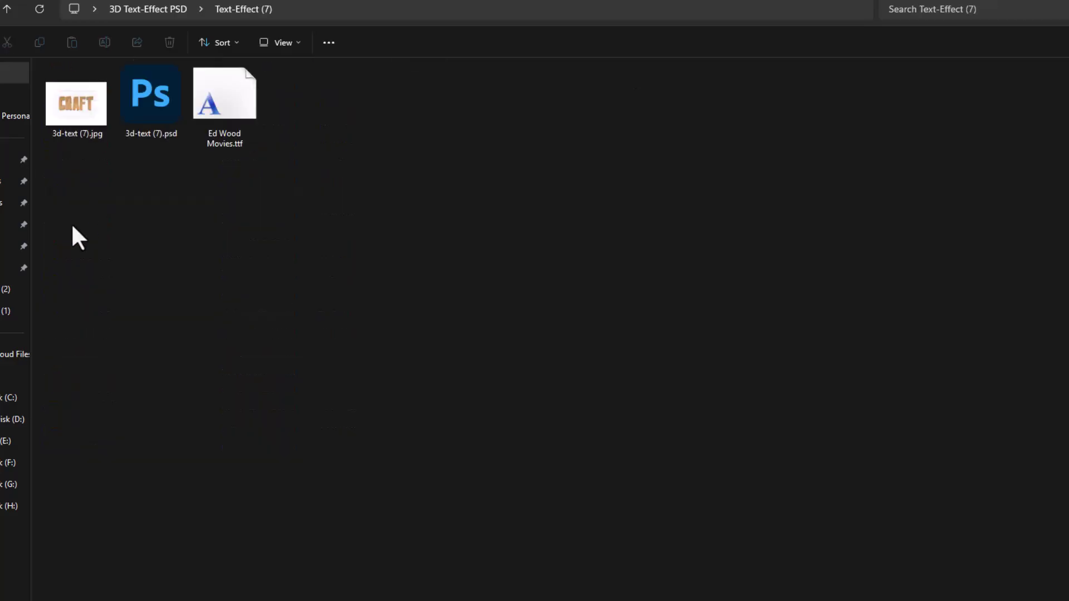
double_click(53, 112)
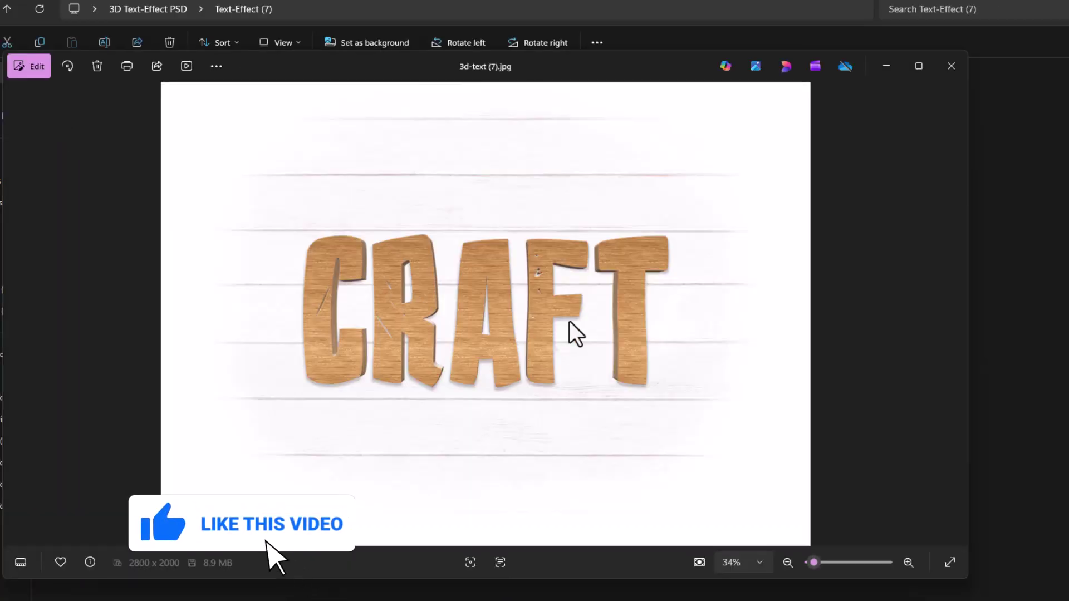
scroll(569, 321, up, 4)
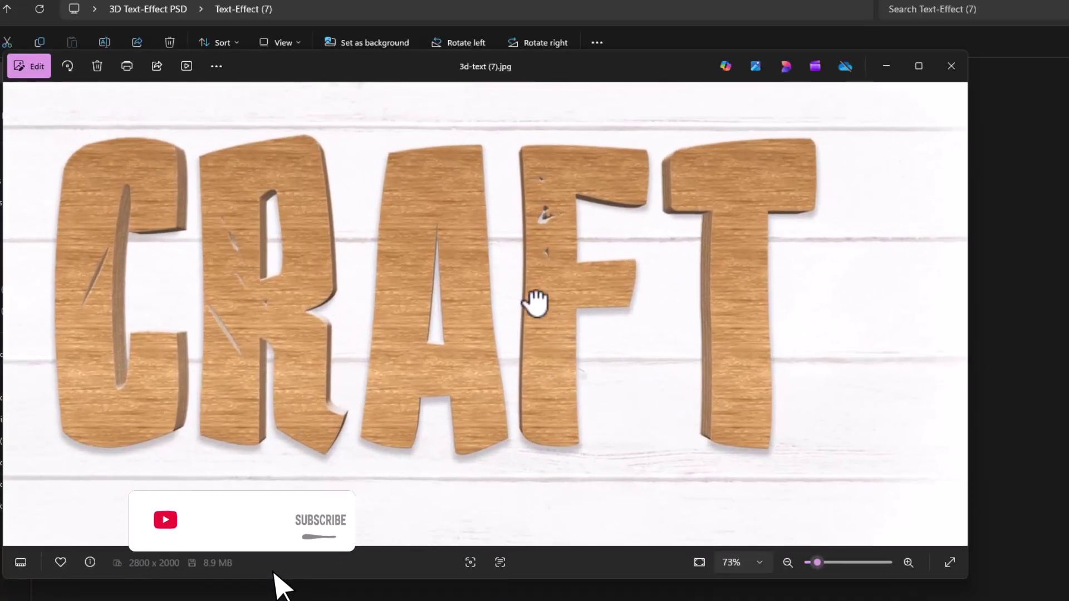
scroll(536, 304, down, 4)
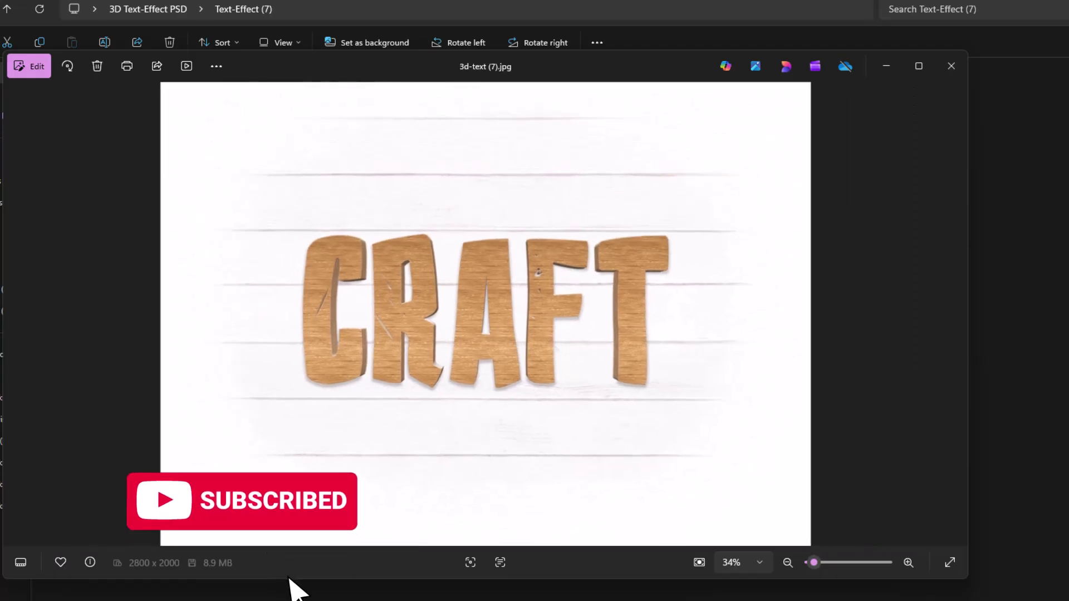
click(953, 66)
drag(489, 152, 147, 61)
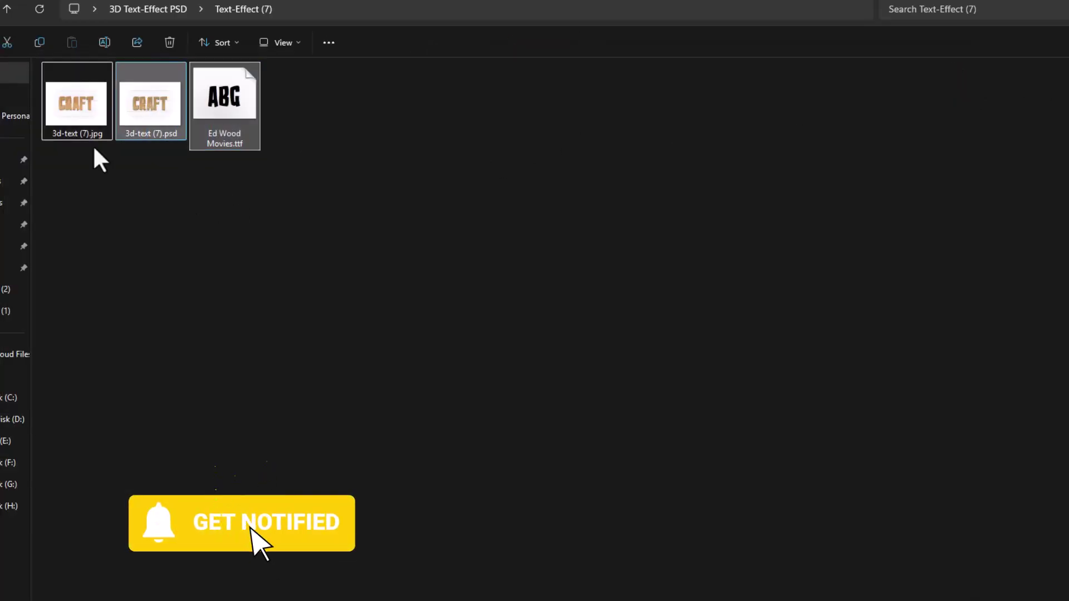
click(6, 9)
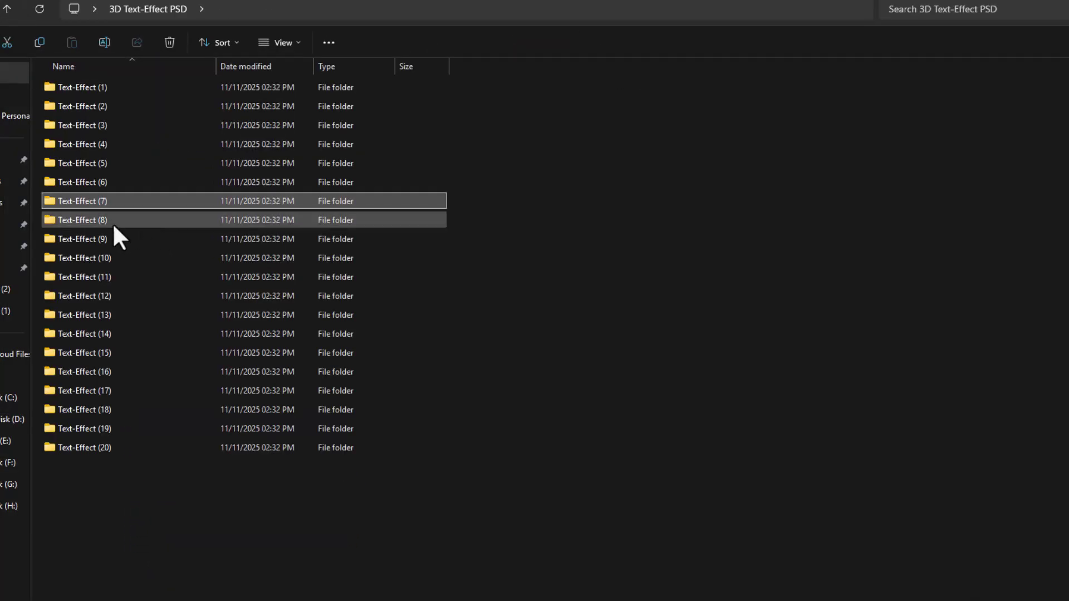
Examine 3d-text (8).jpg from the Text-Effect (8) folder up close, and return to the 3D Text-Effect PSD folder
double_click(84, 218)
click(68, 104)
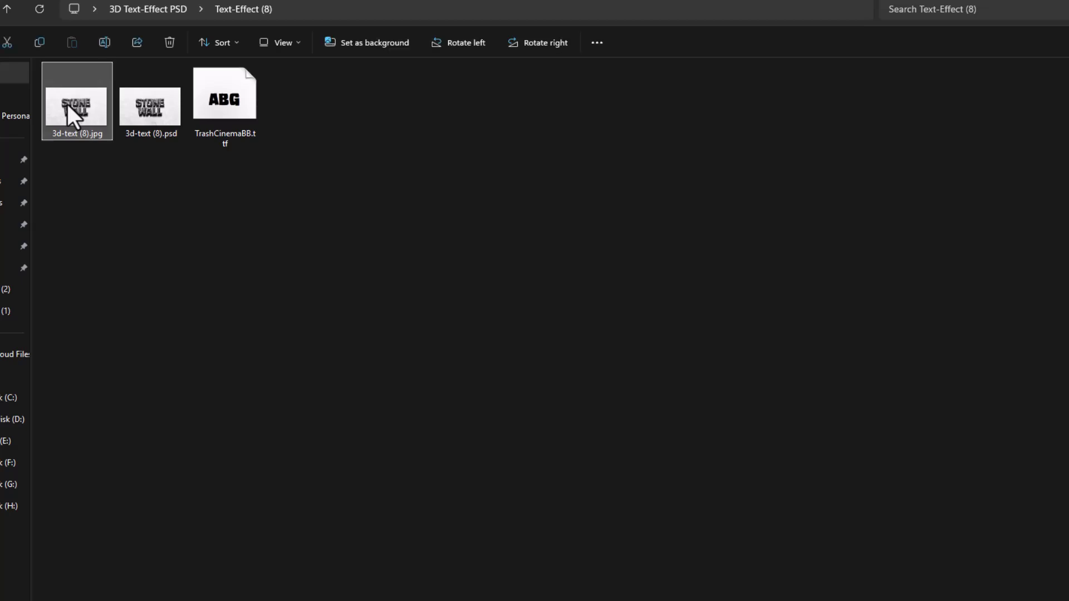
double_click(68, 105)
scroll(585, 301, up, 3)
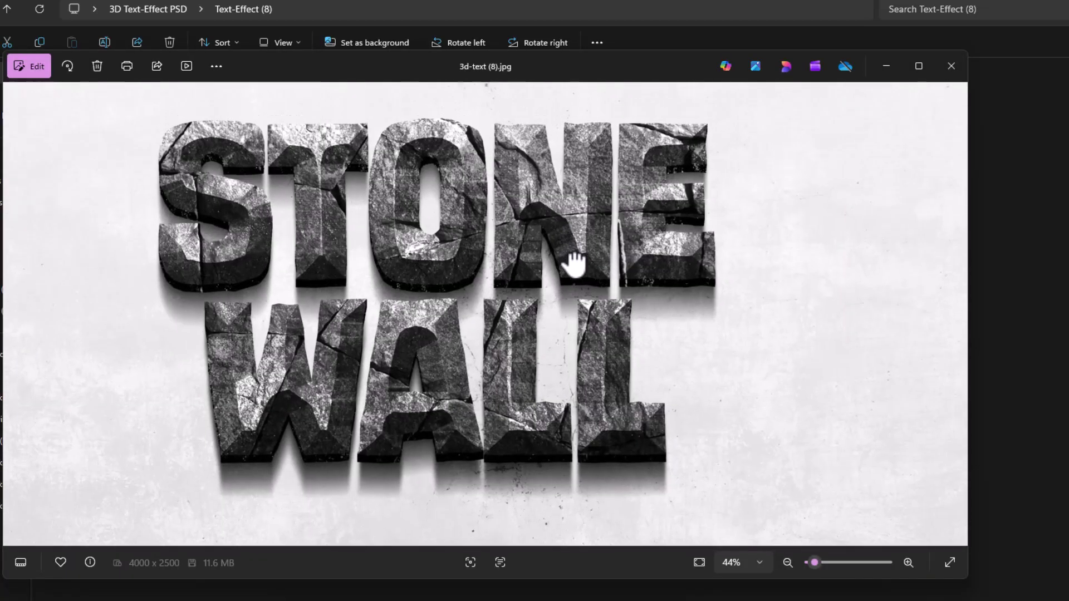
scroll(573, 261, down, 4)
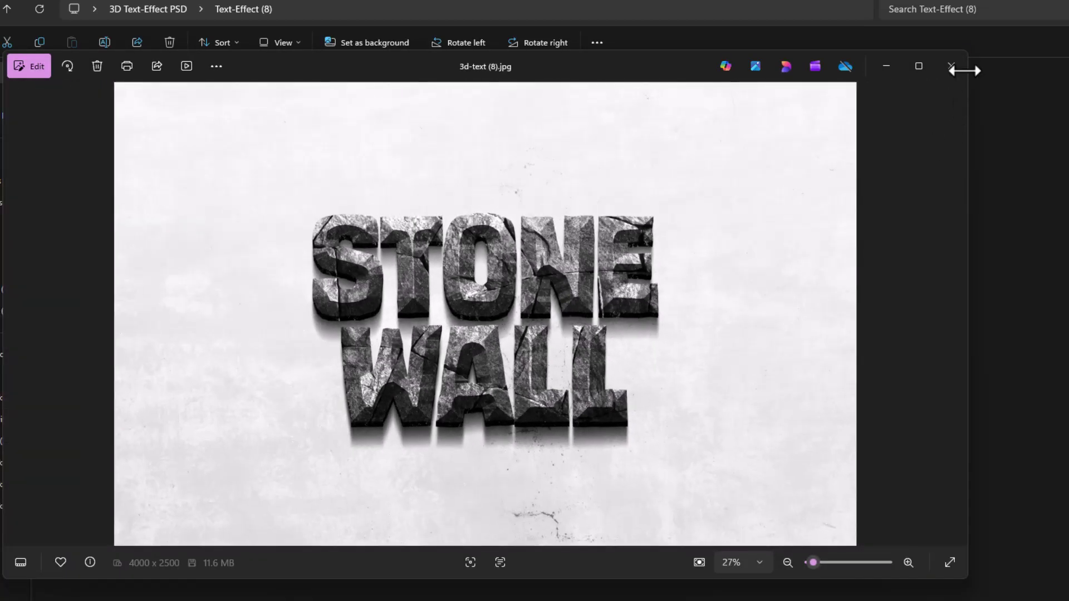
click(951, 67)
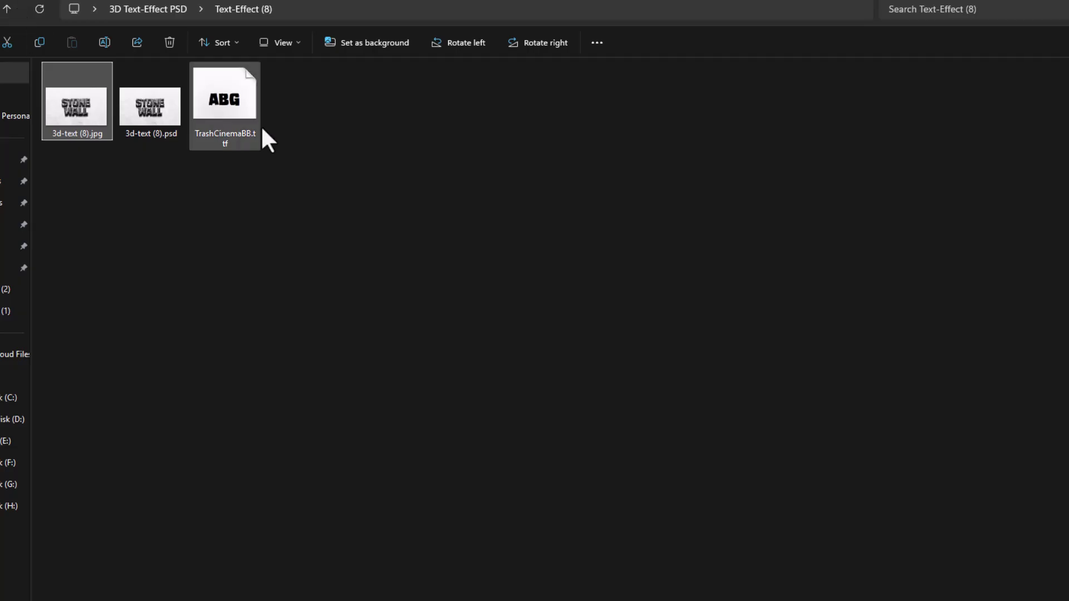
drag(301, 128, 182, 102)
click(8, 9)
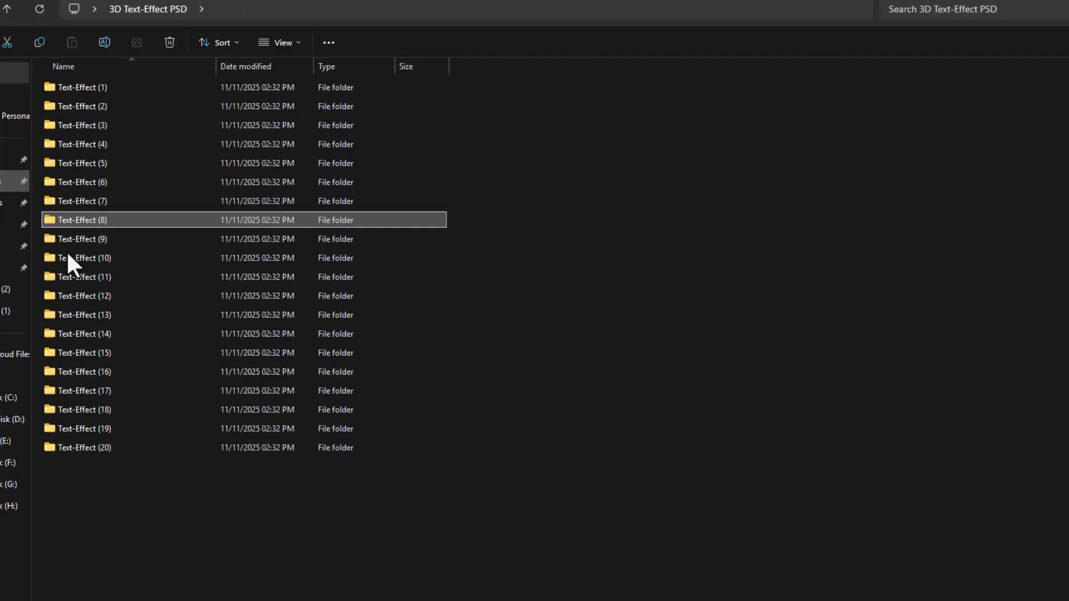
Examine 3d-text (9).jpg from the Text-Effect (9) folder up close, and return to the 3D Text-Effect PSD folder
double_click(101, 236)
double_click(68, 110)
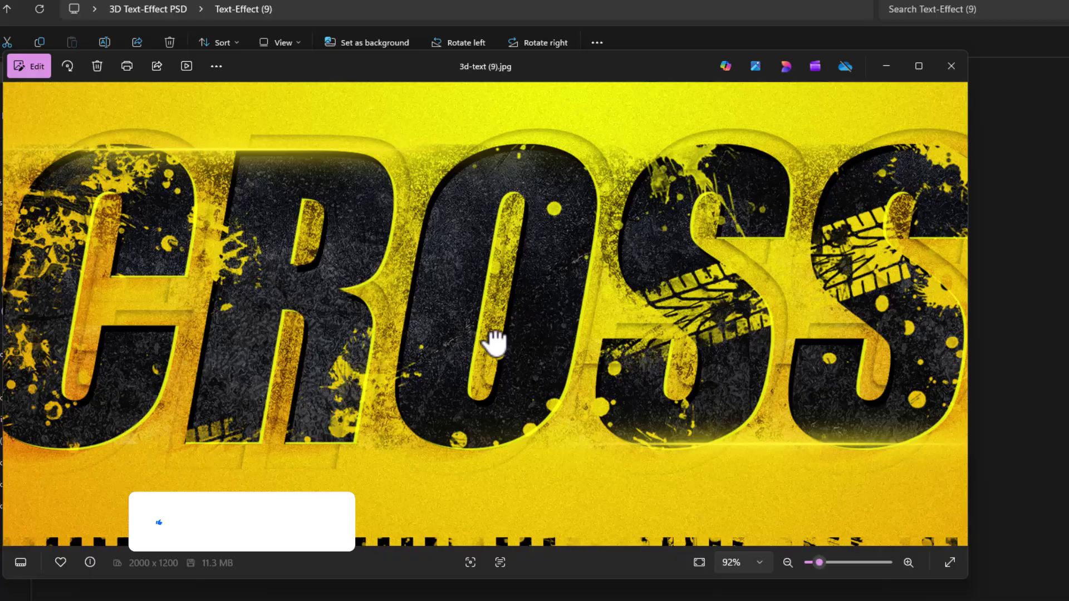
drag(494, 344, 492, 368)
scroll(491, 370, down, 4)
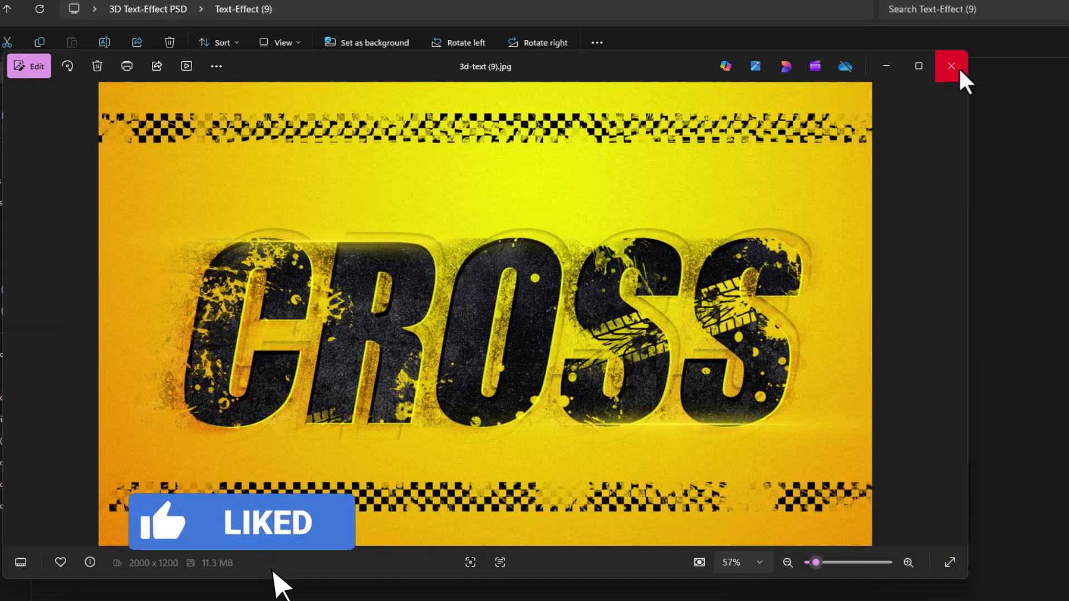
click(959, 69)
drag(479, 92, 166, 125)
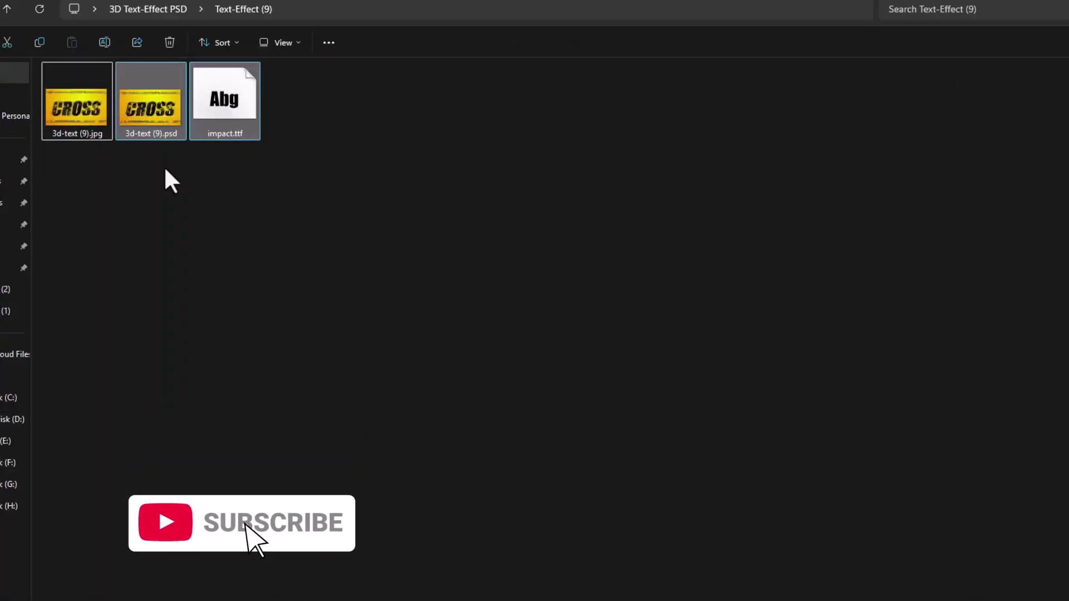
click(6, 7)
Examine 3d-text (10).jpg from the Text-Effect (10) folder up close, and return to the 3D Text-Effect PSD folder
click(72, 255)
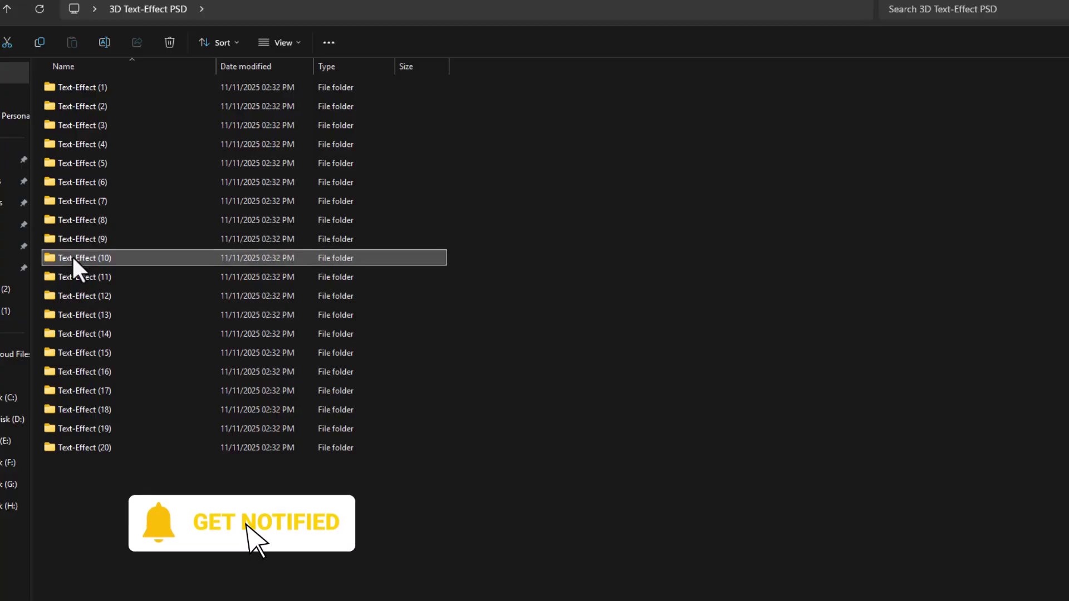
double_click(71, 255)
drag(342, 202, 76, 126)
click(64, 113)
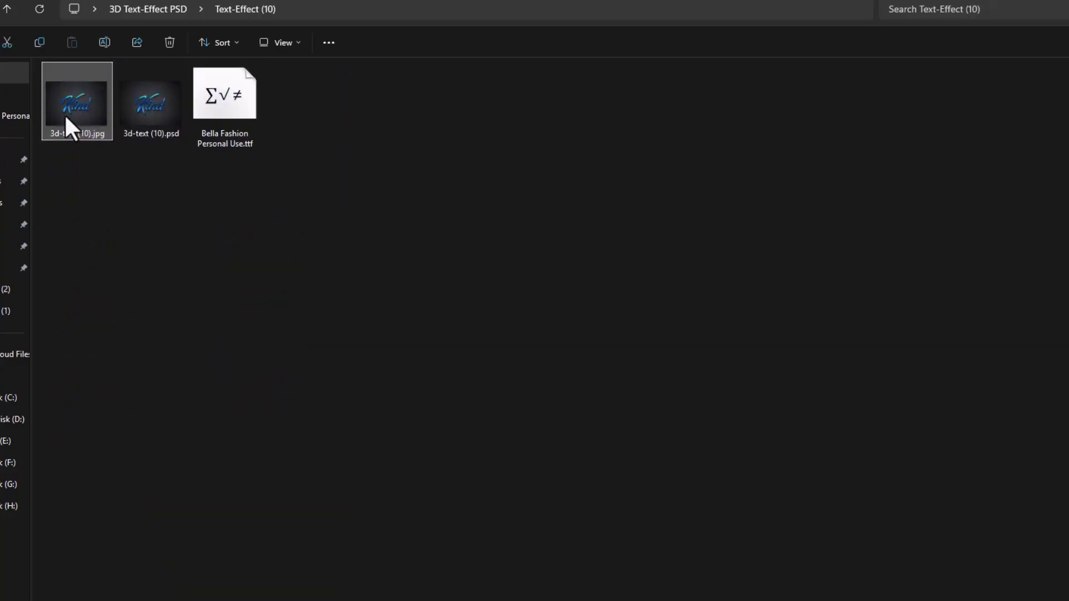
double_click(65, 114)
scroll(551, 323, up, 3)
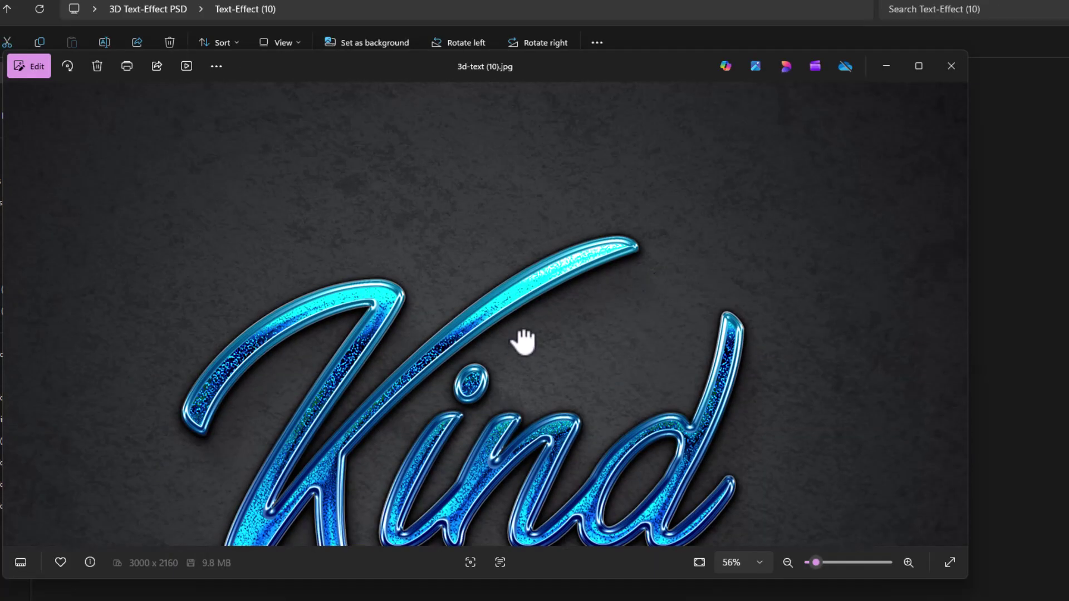
scroll(524, 341, down, 3)
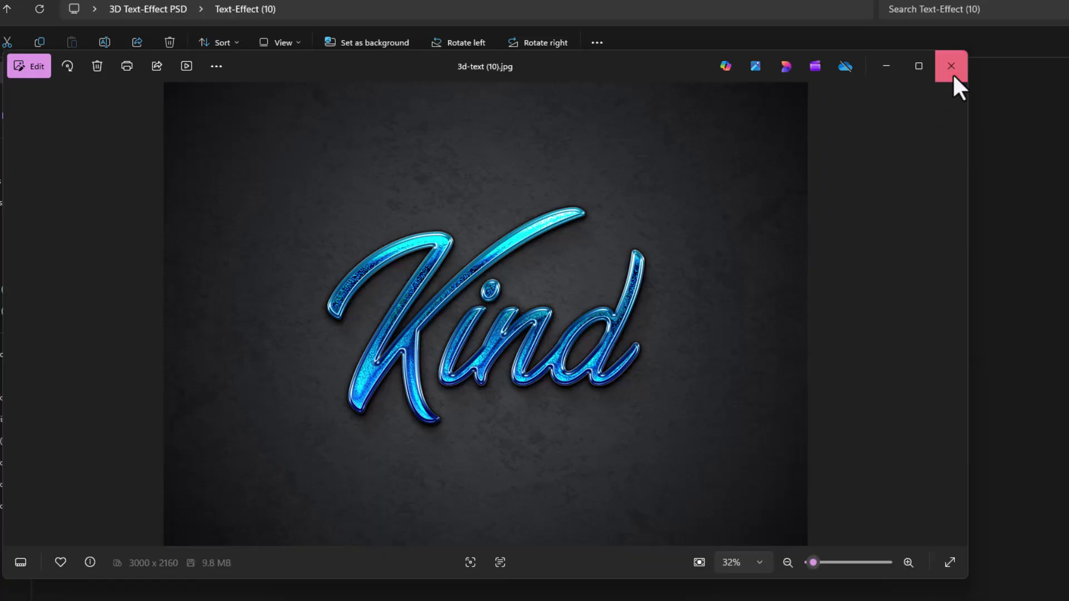
click(951, 66)
click(7, 9)
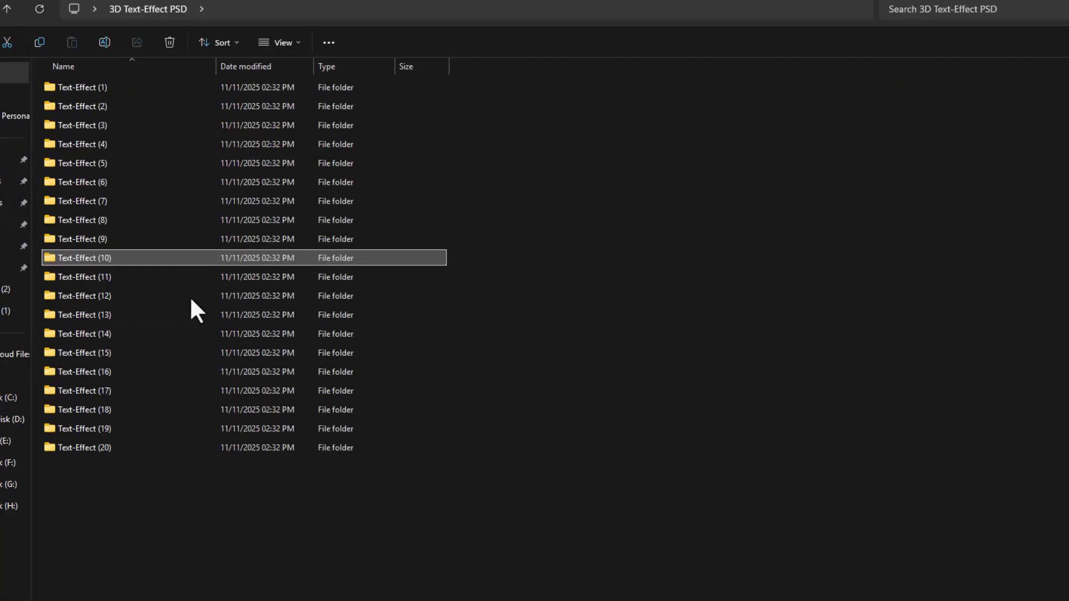
Examine 3d-text (11).jpg from the Text-Effect (11) folder up close, and return to the 3D Text-Effect PSD folder
double_click(91, 273)
drag(471, 155, 53, 102)
click(116, 198)
double_click(62, 128)
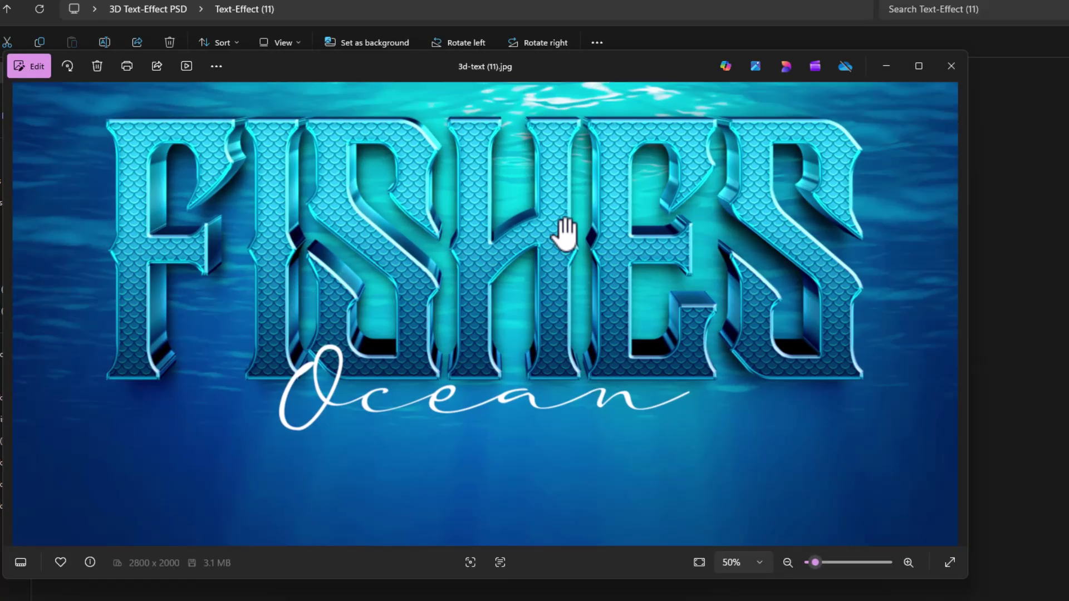
drag(565, 234, 555, 291)
scroll(551, 375, down, 3)
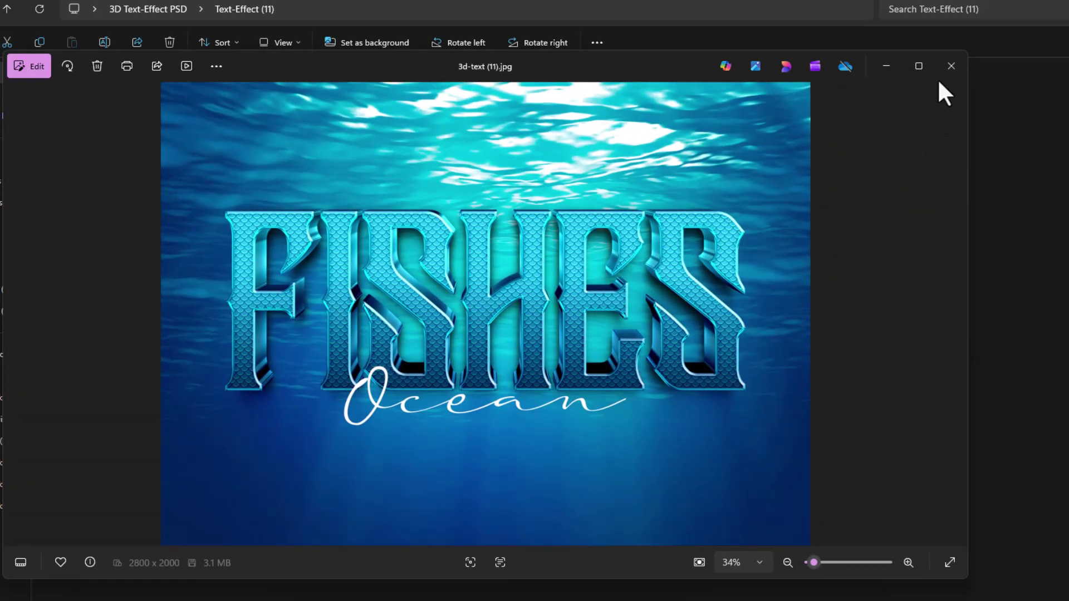
click(947, 71)
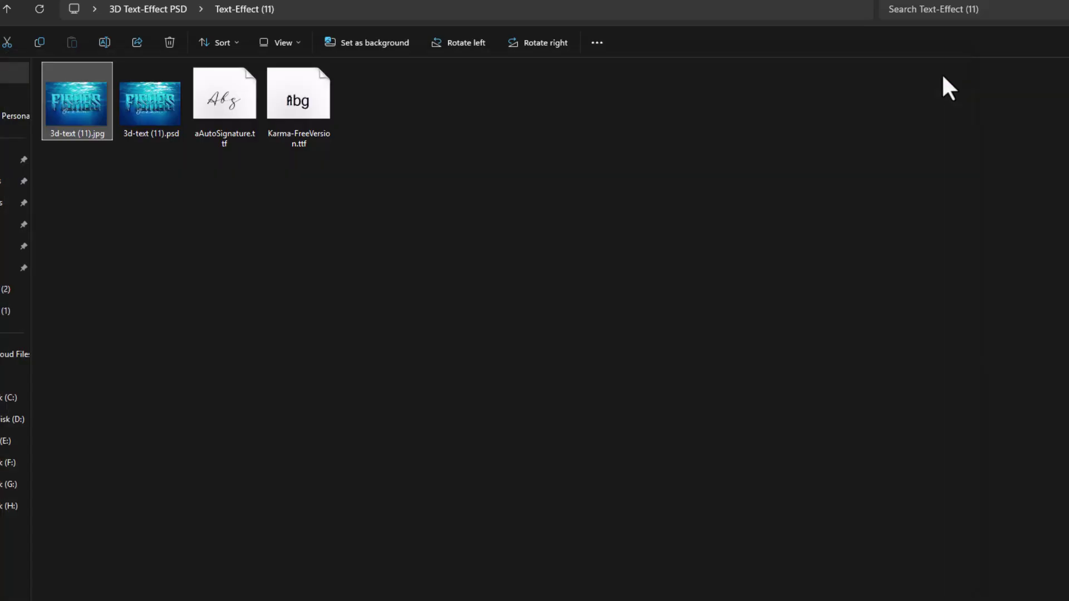
click(7, 10)
Examine 3d-text (12).jpg from the Text-Effect (12) folder up close, and return to the 3D Text-Effect PSD folder
double_click(96, 290)
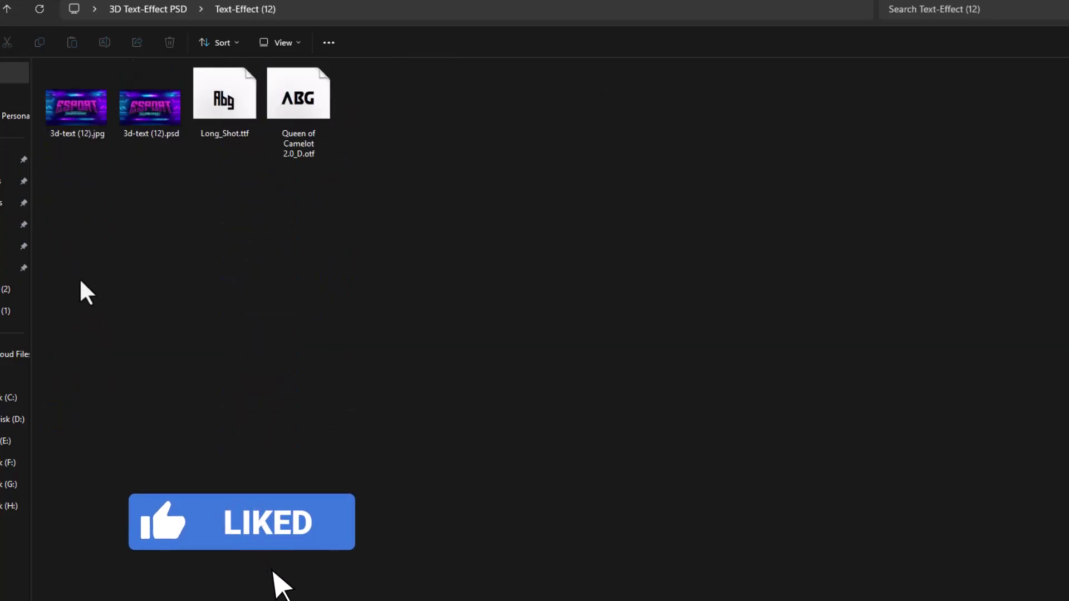
double_click(75, 108)
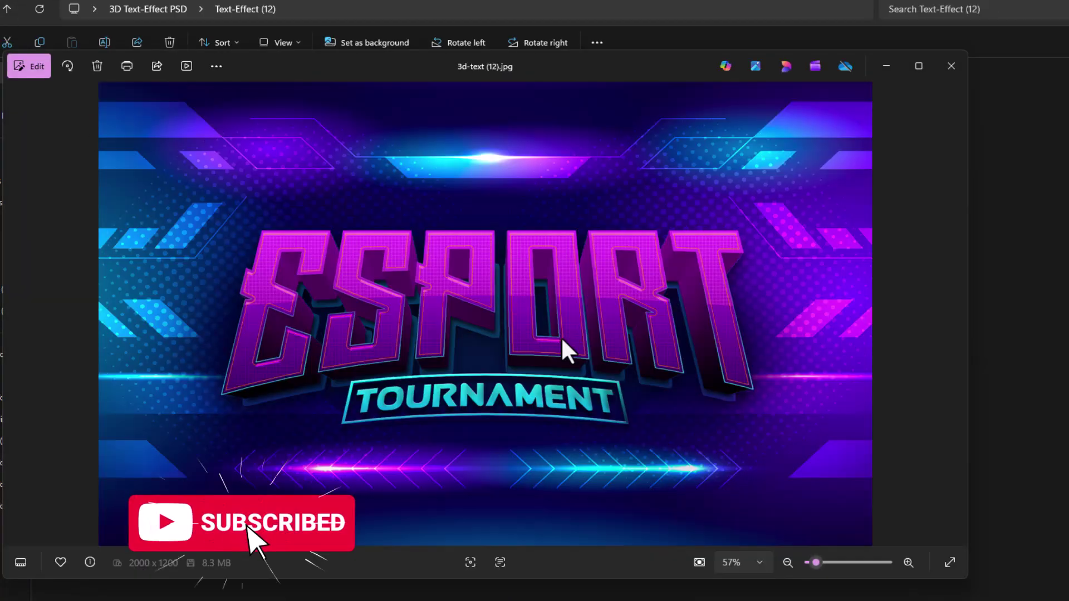
scroll(561, 339, up, 2)
drag(557, 245, 630, 231)
scroll(655, 355, down, 1)
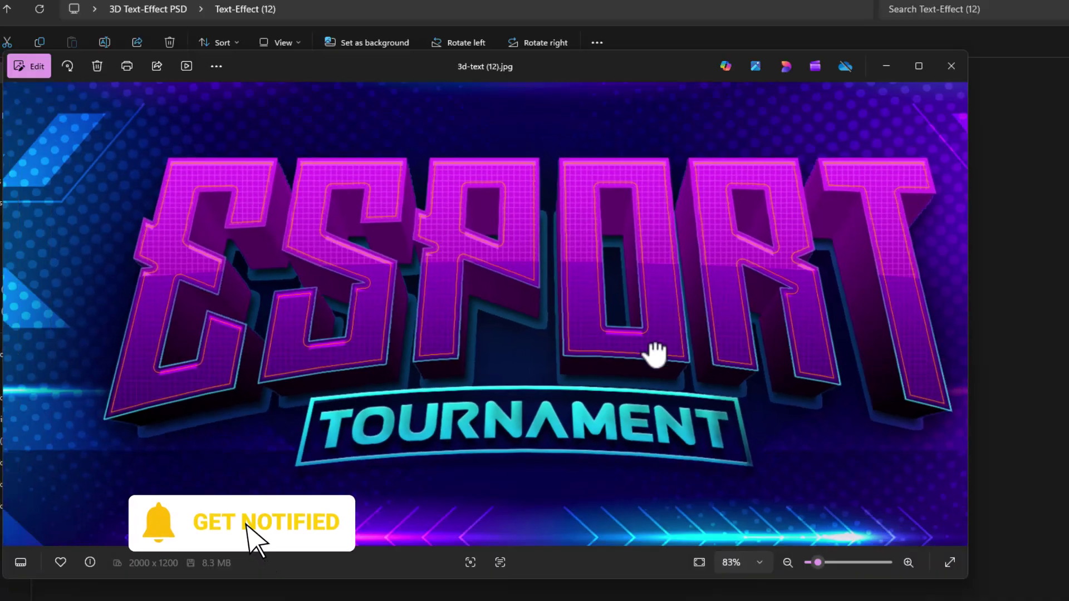
drag(656, 354, 633, 432)
scroll(633, 432, down, 2)
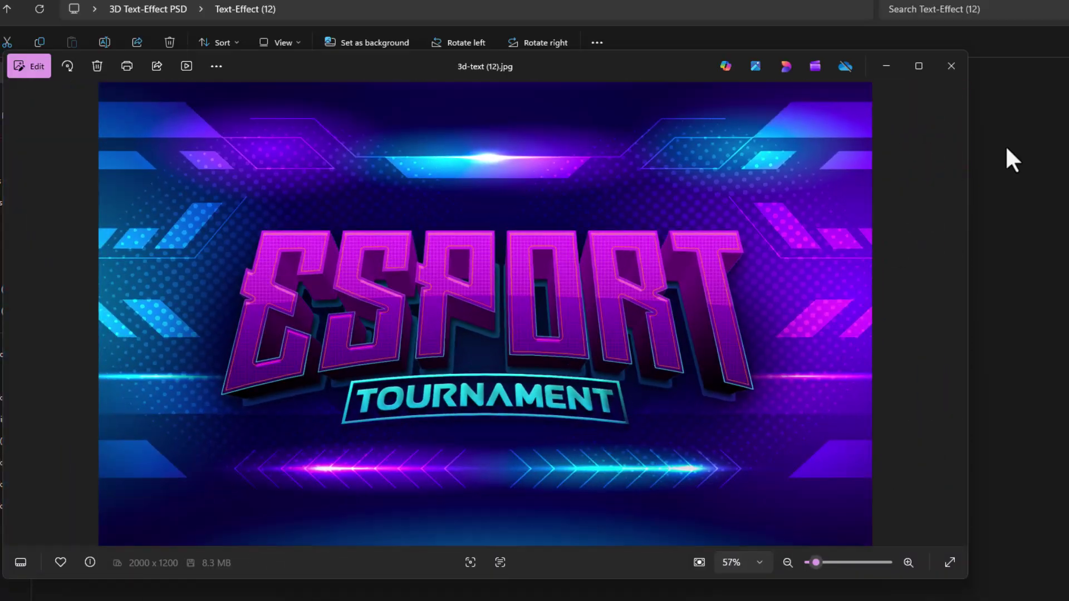
click(951, 66)
drag(496, 143, 196, 100)
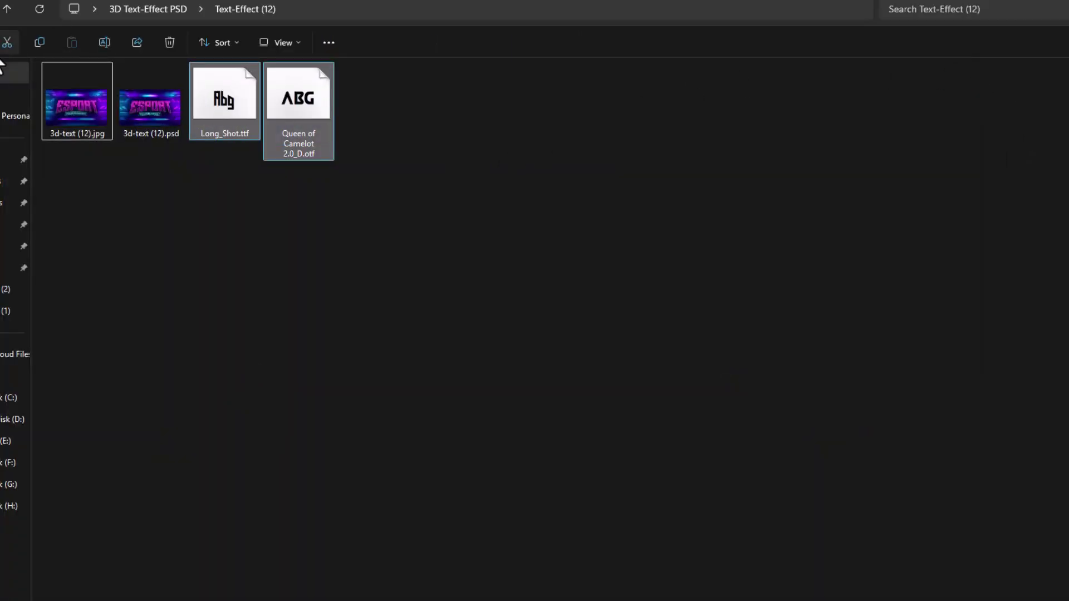
click(15, 6)
Examine 3d-text (13).jpg from the Text-Effect (13) folder up close, and return to the 3D Text-Effect PSD folder
double_click(87, 316)
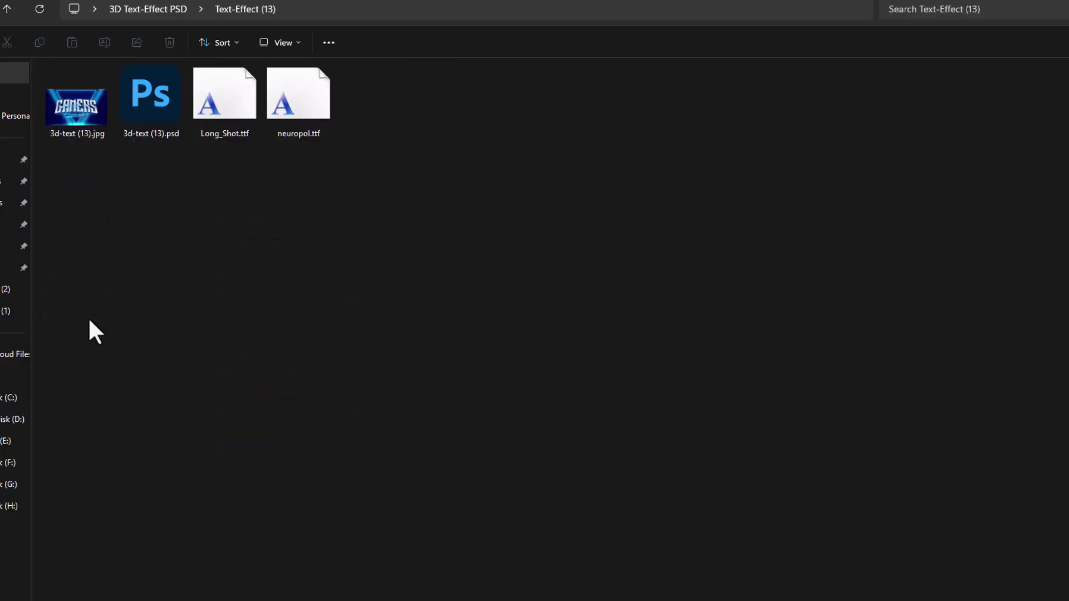
drag(426, 186, 49, 106)
click(82, 149)
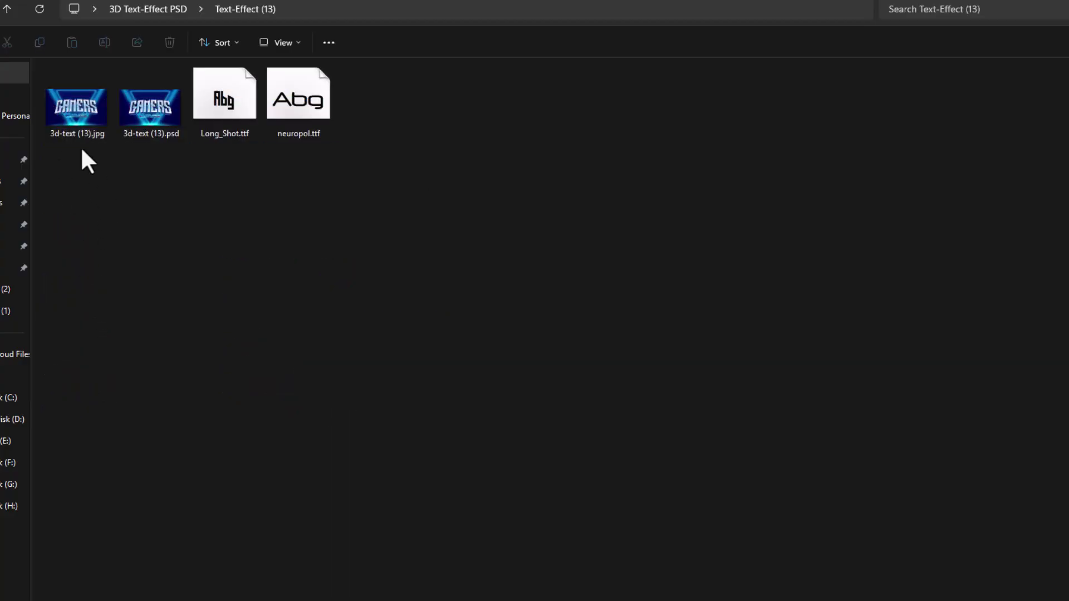
double_click(60, 108)
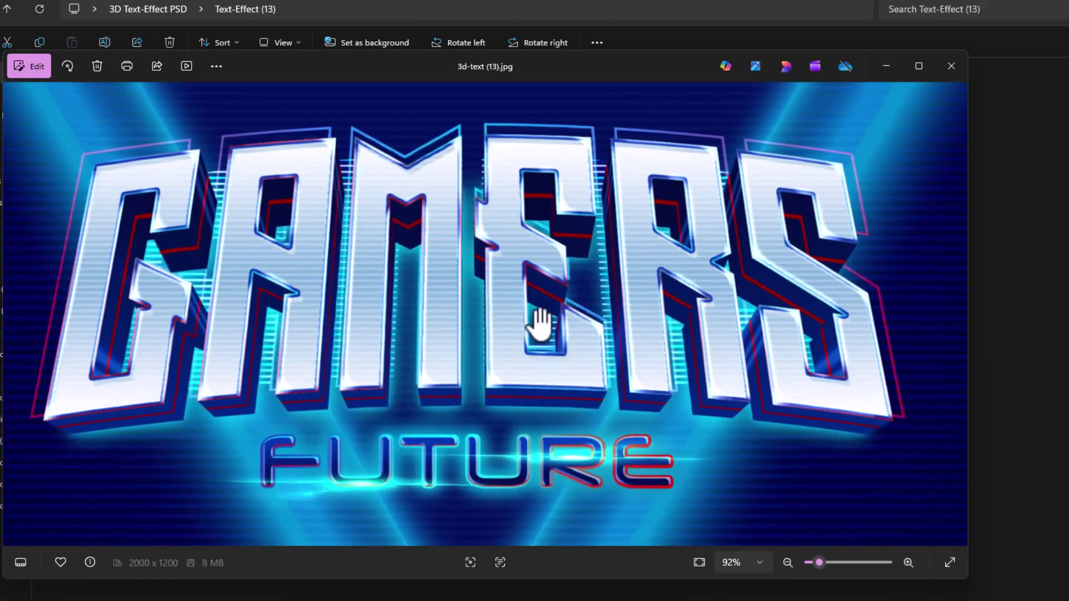
drag(539, 324, 534, 257)
scroll(512, 320, up, 2)
drag(501, 308, 526, 382)
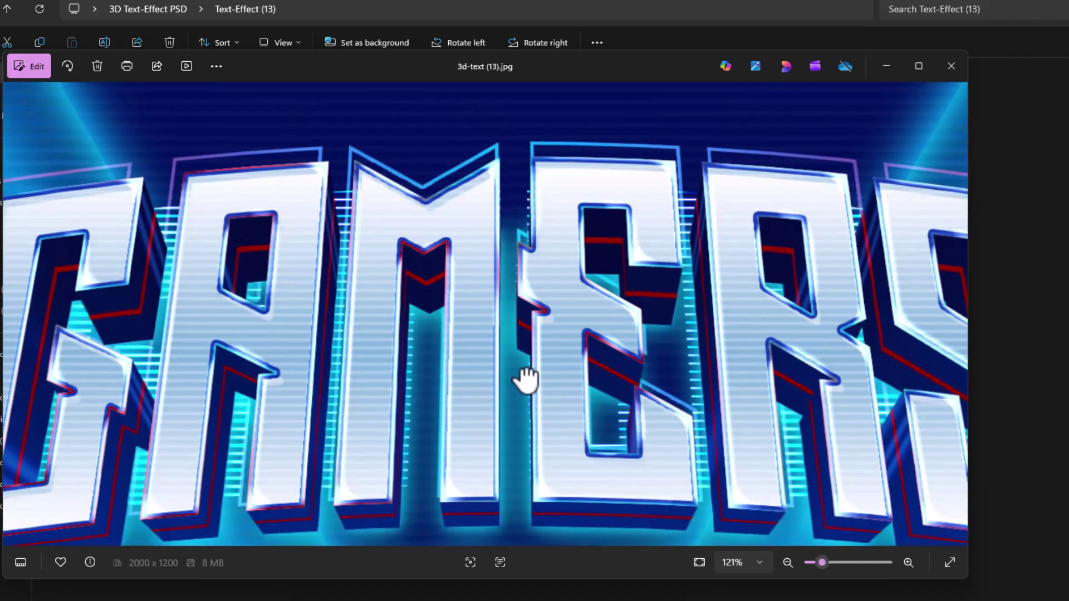
scroll(526, 381, down, 4)
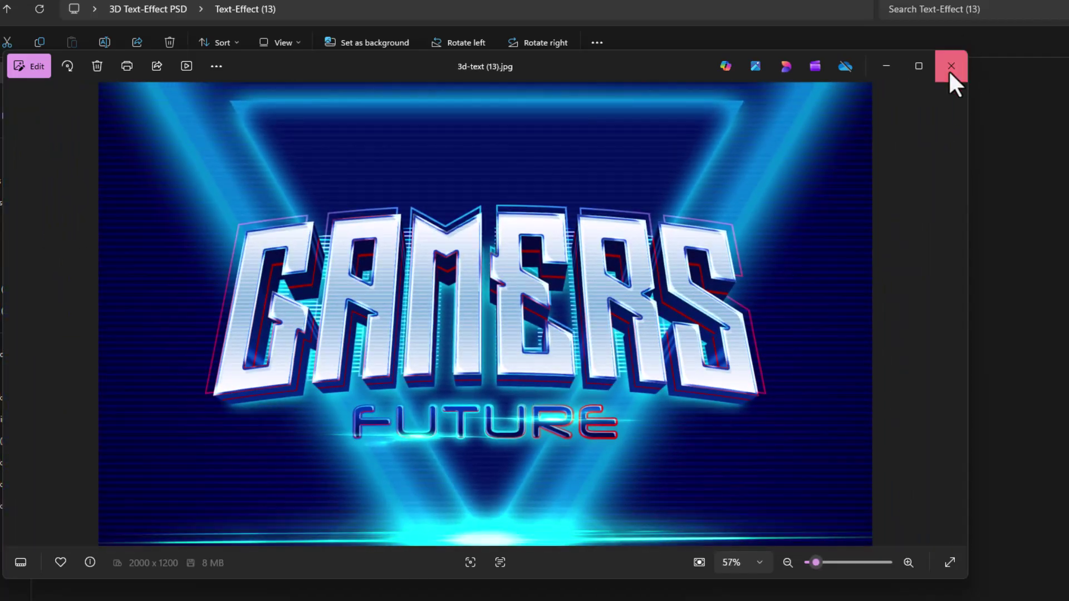
click(950, 66)
drag(455, 142, 82, 89)
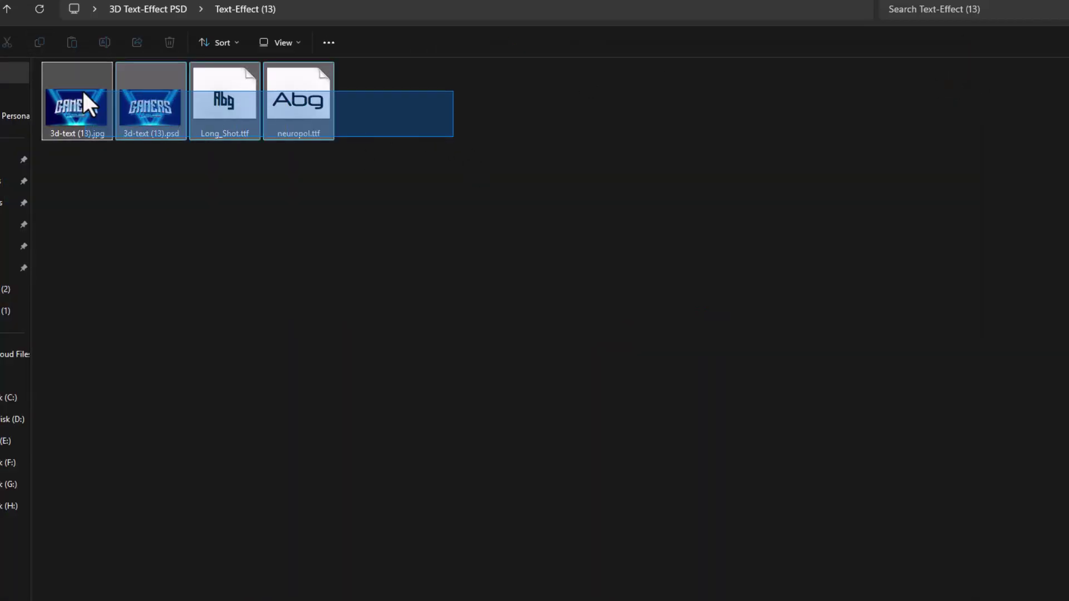
click(7, 9)
Examine 3d-text (14).jpg from the Text-Effect (14) folder up close, and return to the 3D Text-Effect PSD folder
double_click(90, 333)
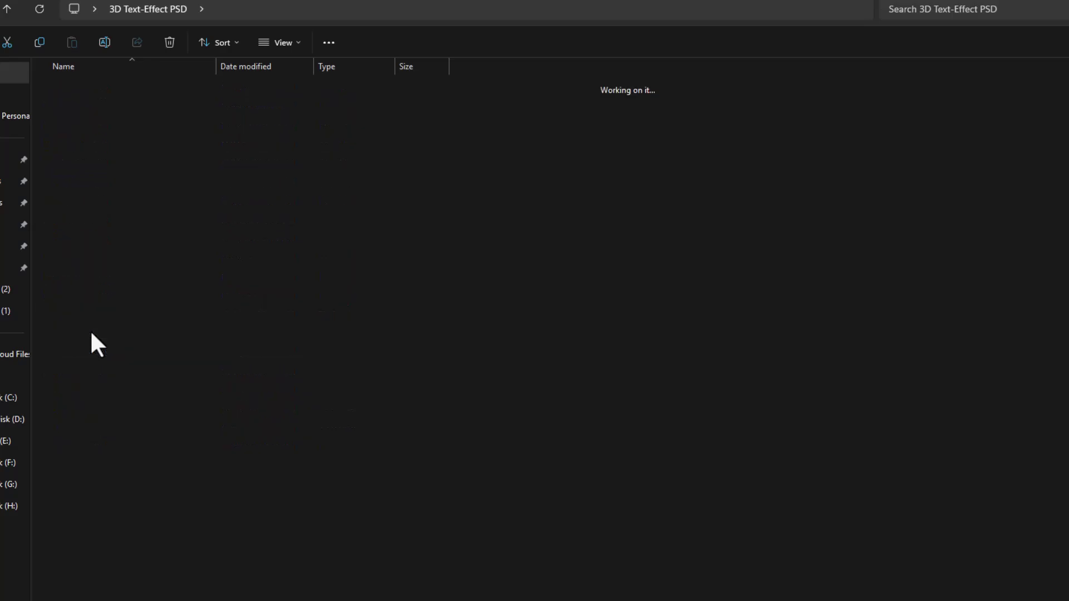
click(76, 91)
double_click(76, 90)
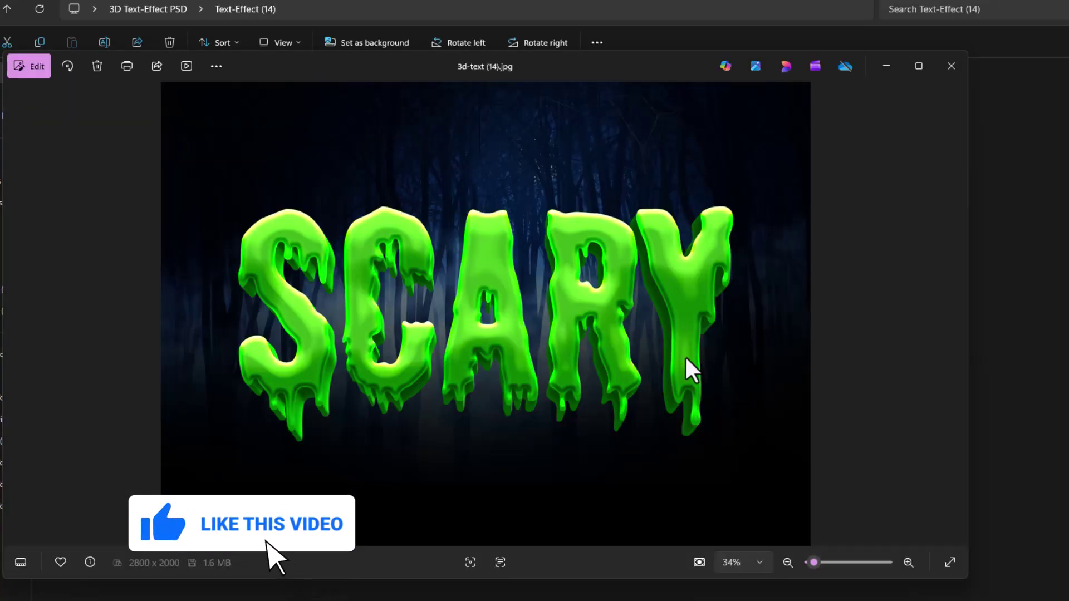
scroll(674, 354, up, 3)
scroll(656, 348, down, 3)
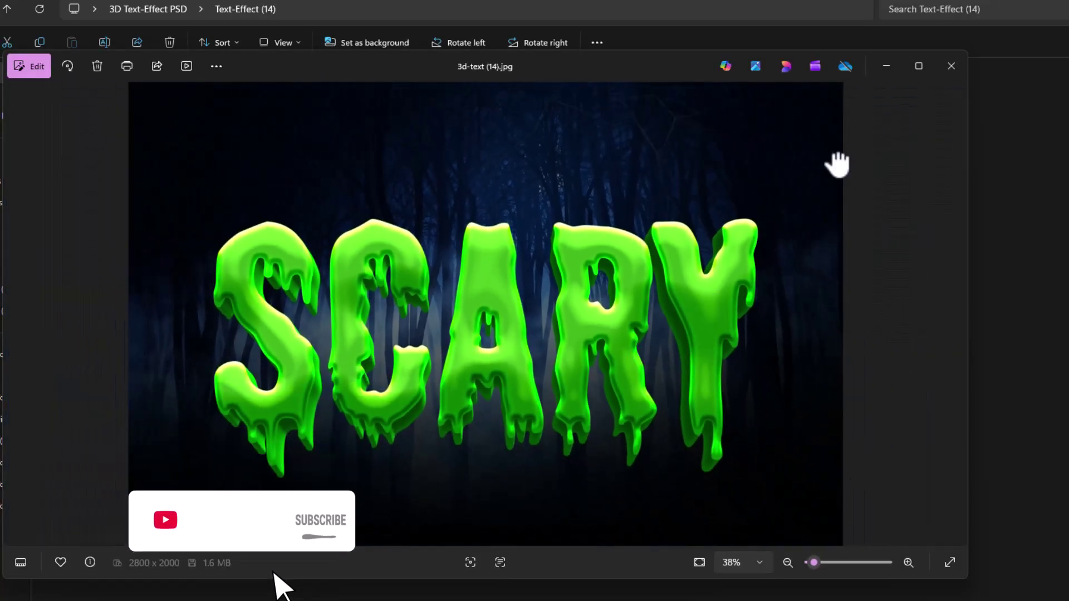
click(950, 68)
drag(591, 171, 178, 78)
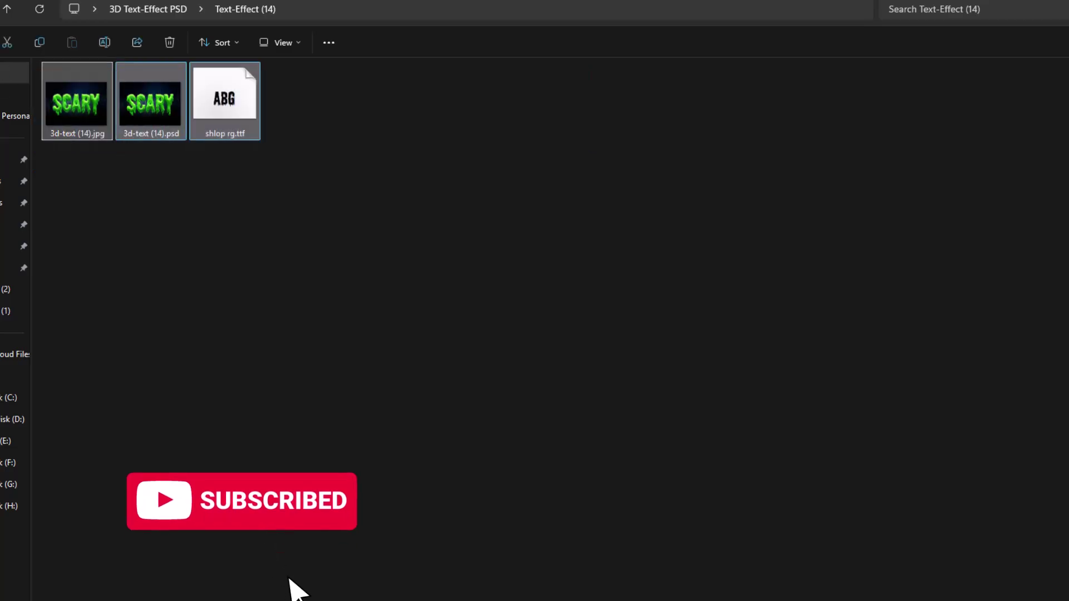
click(7, 9)
Examine 3d-text (15).jpg from the Text-Effect (15) folder up close, and return to the 3D Text-Effect PSD folder
double_click(105, 352)
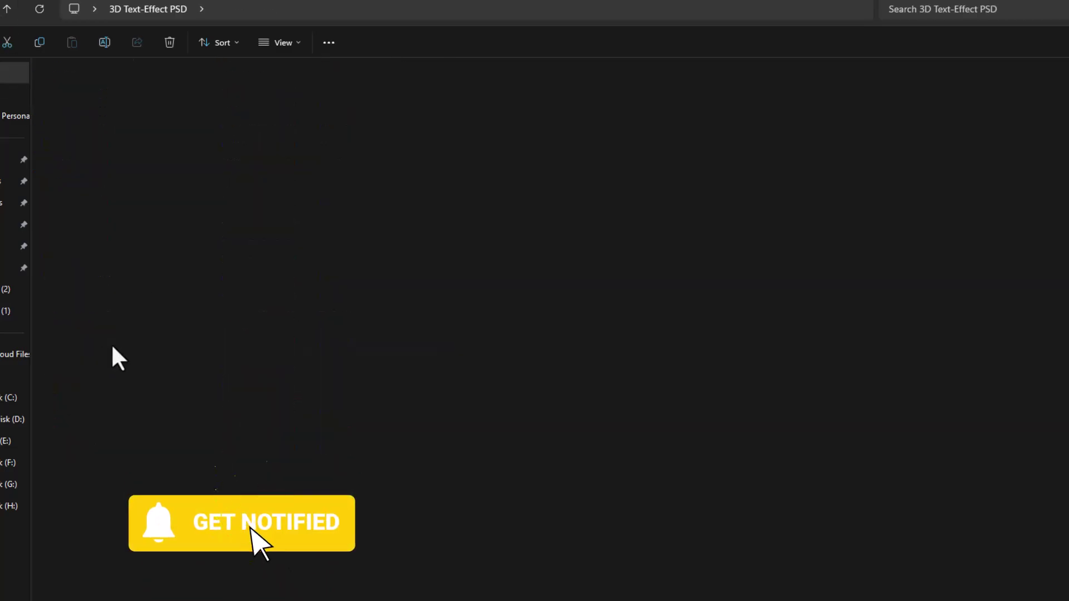
double_click(54, 105)
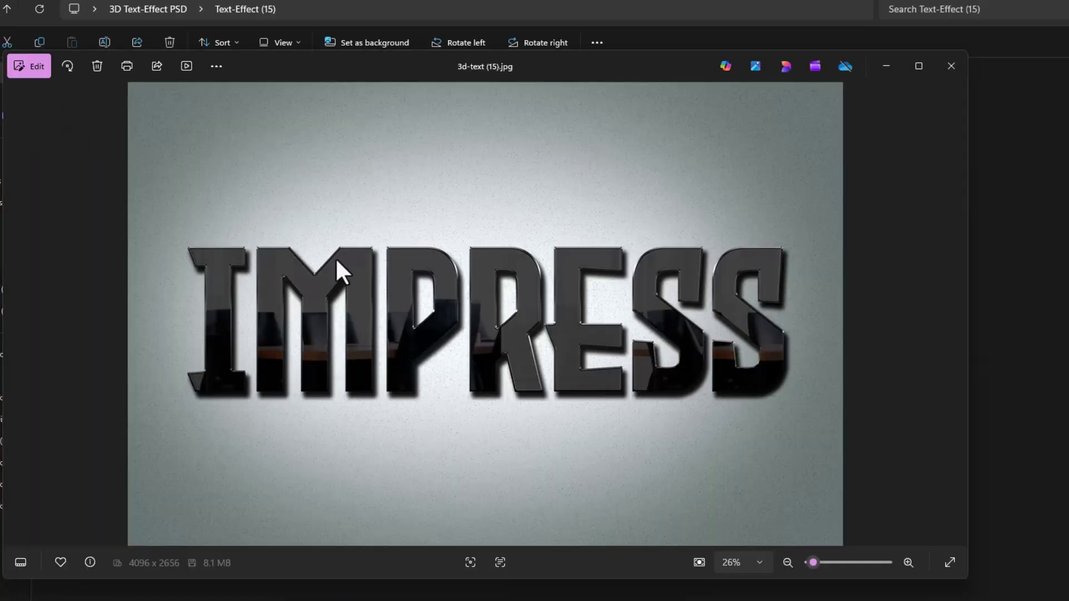
scroll(468, 306, up, 3)
scroll(478, 225, down, 4)
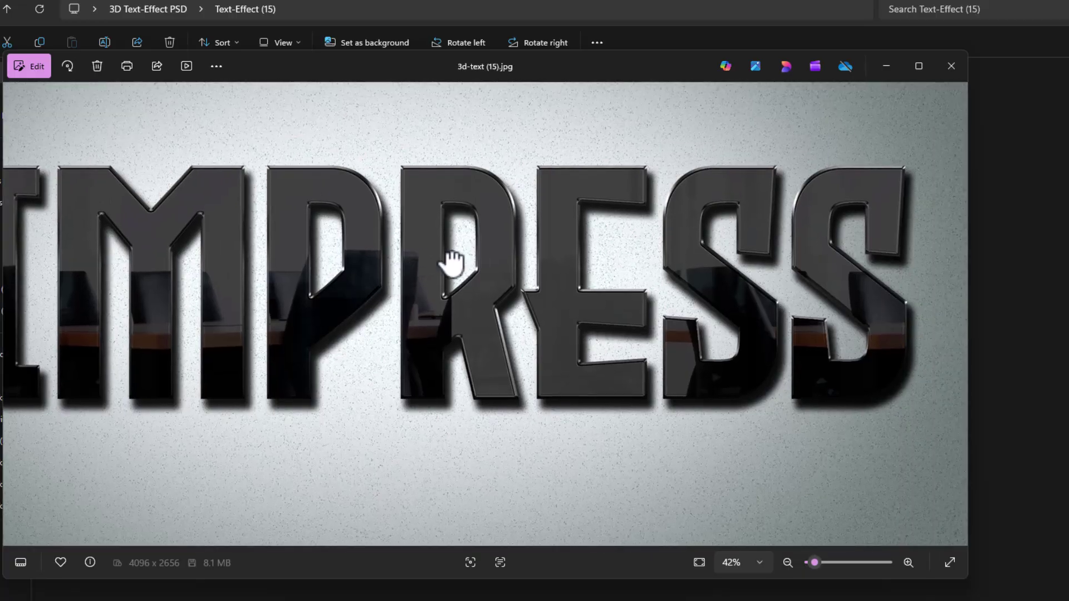
scroll(528, 281, down, 1)
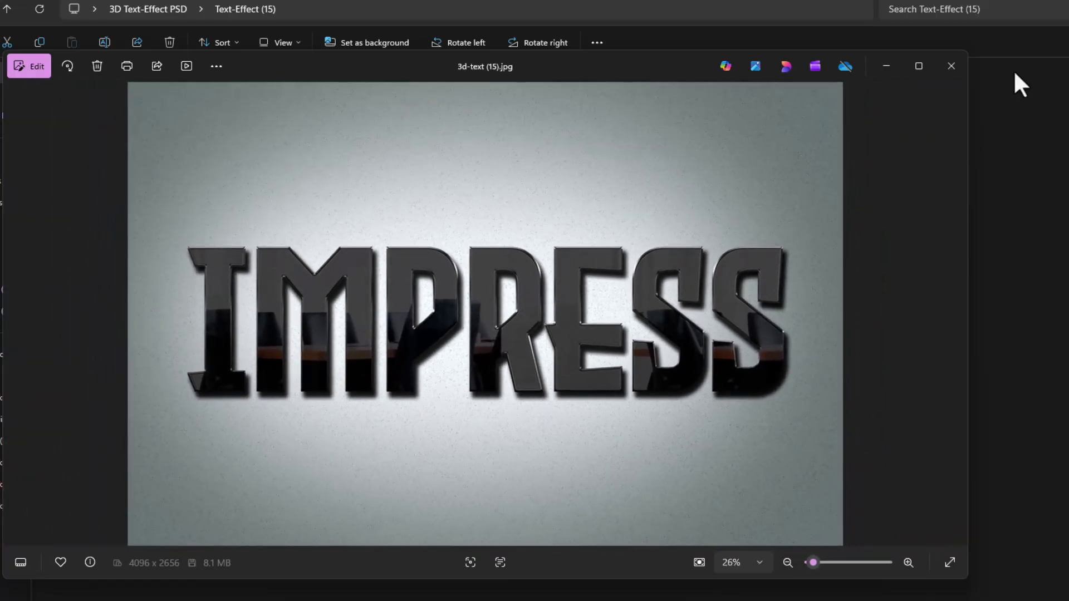
click(951, 67)
drag(704, 124, 17, 41)
click(7, 8)
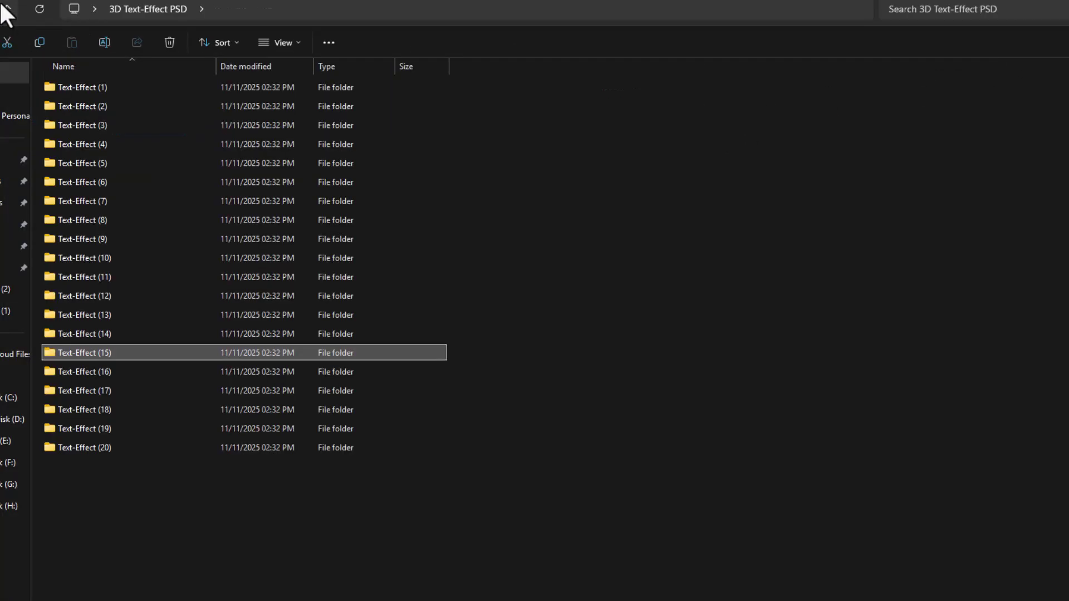
Examine 3d-text (16).jpg from the Text-Effect (16) folder up close, and return to the 3D Text-Effect PSD folder
double_click(101, 372)
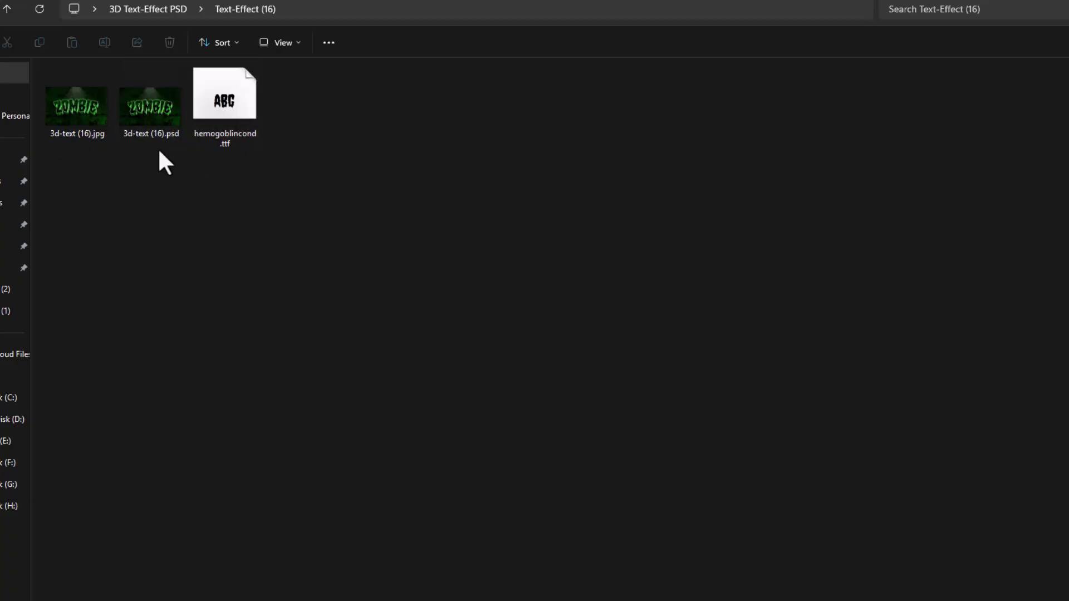
double_click(47, 111)
scroll(616, 342, up, 3)
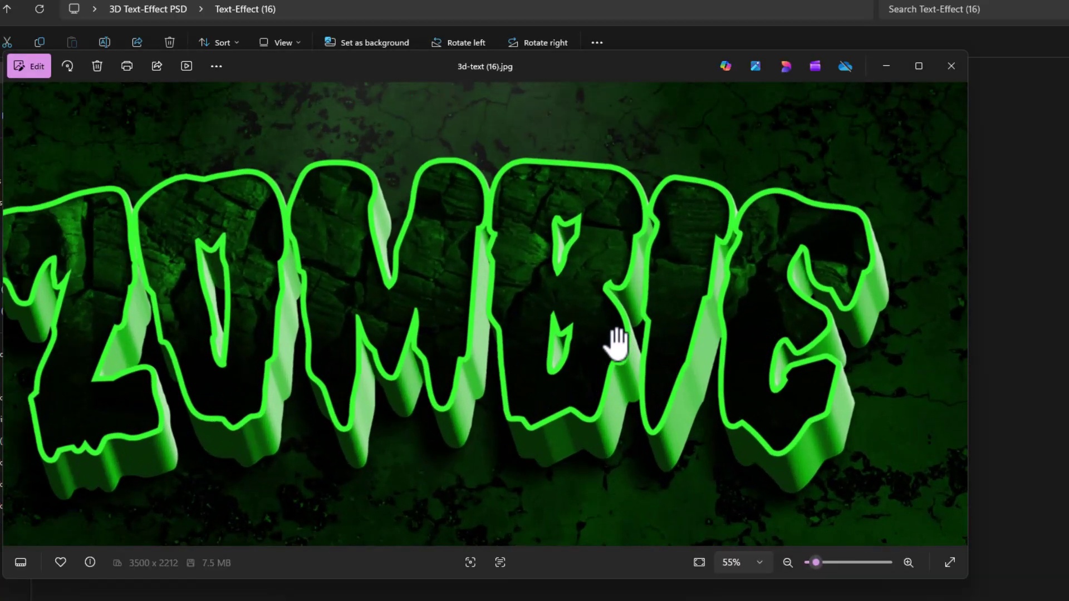
scroll(619, 312, down, 3)
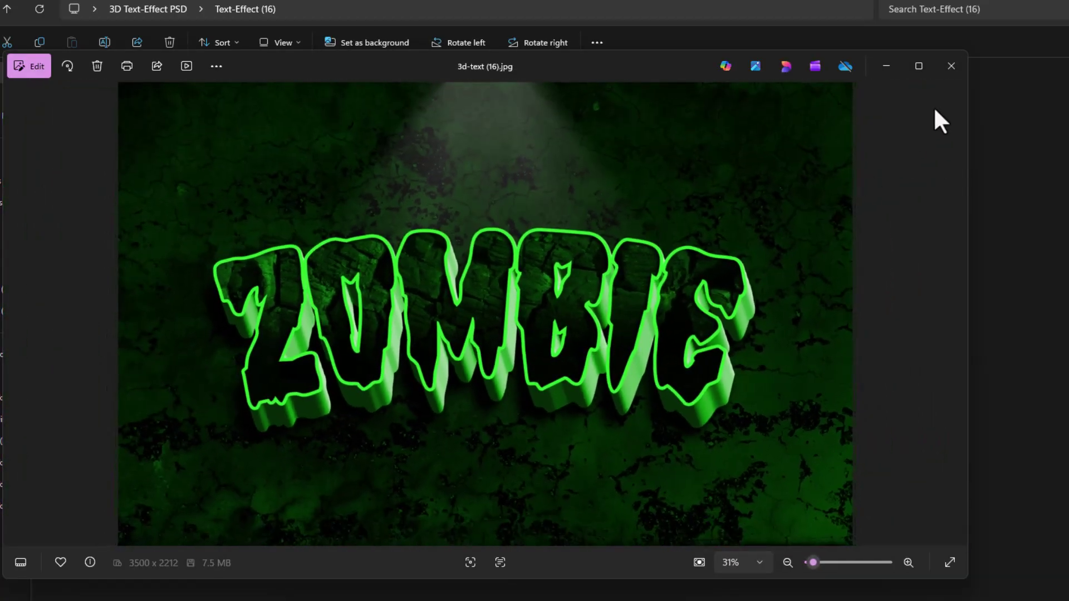
click(951, 66)
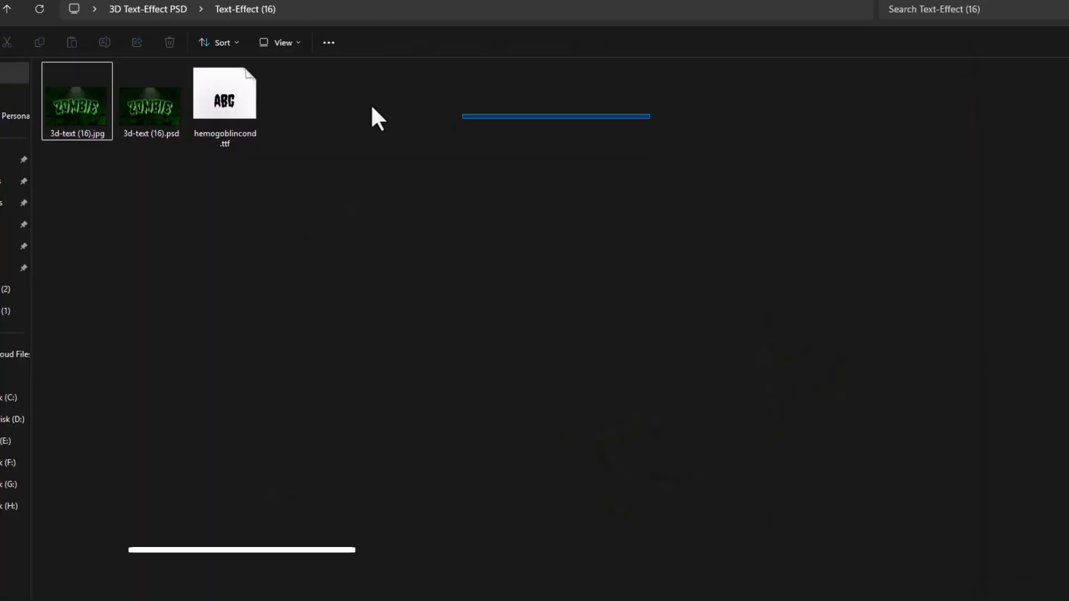
click(16, 6)
Examine Text-Effect (17).jpg from the Text-Effect (17) folder up close, and return to the 3D Text-Effect PSD folder
double_click(84, 392)
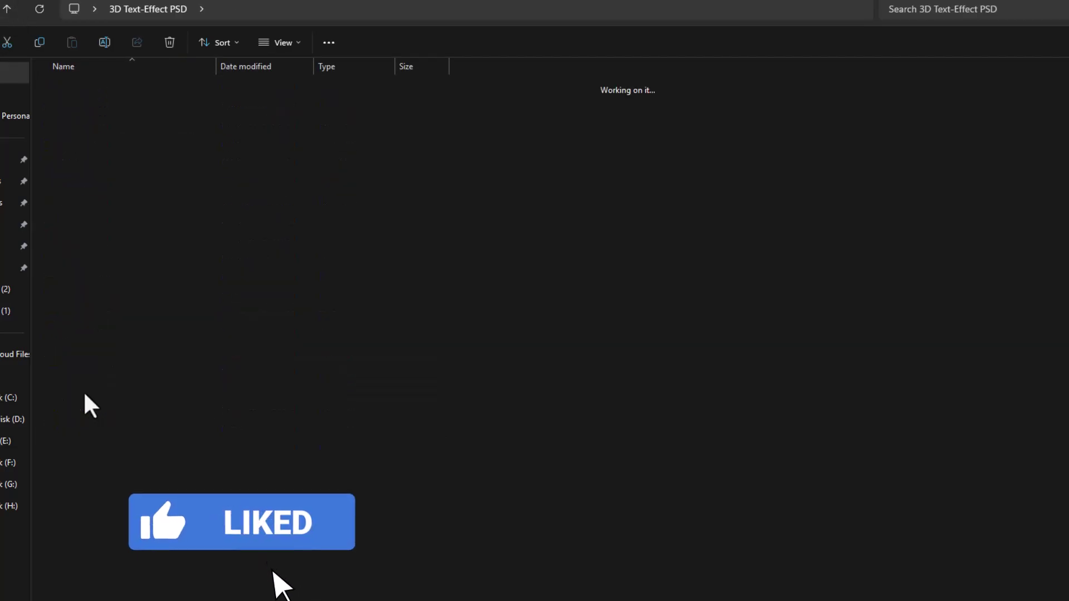
drag(463, 157, 41, 109)
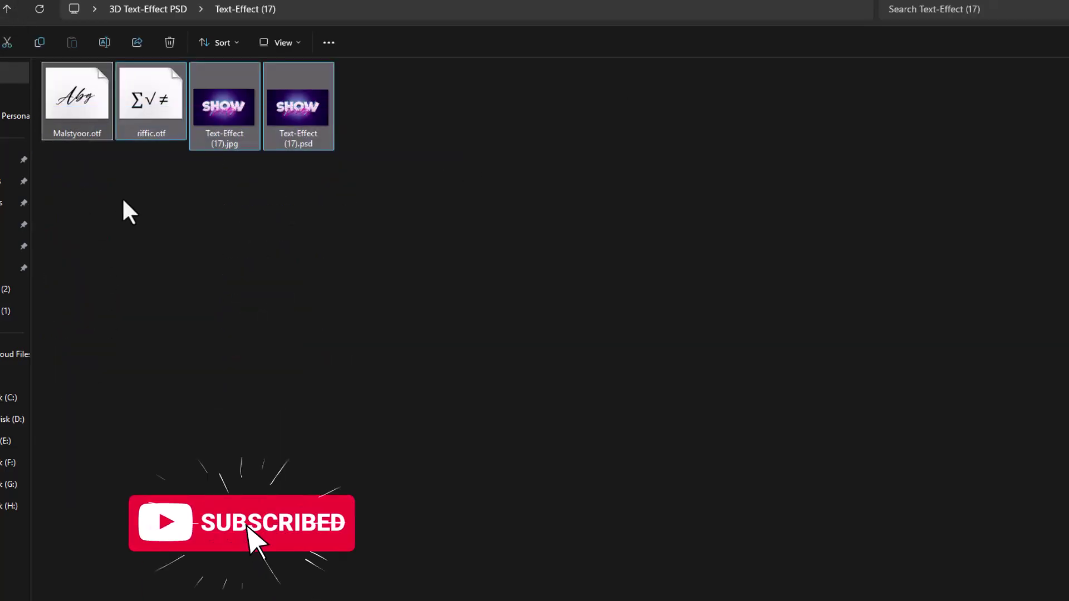
double_click(233, 110)
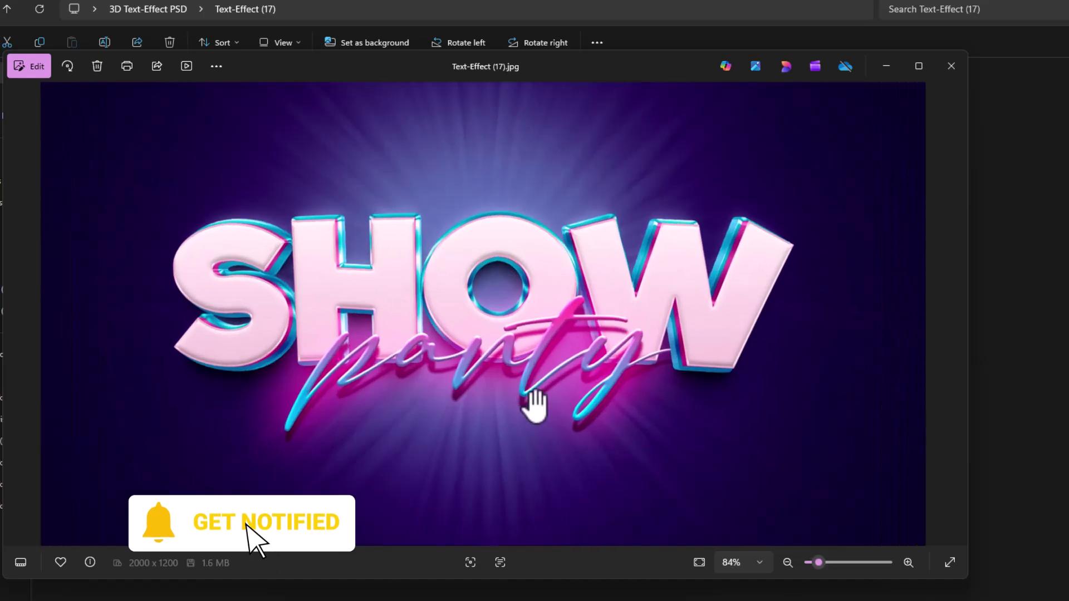
scroll(535, 405, up, 1)
drag(530, 368, 551, 353)
scroll(585, 415, down, 5)
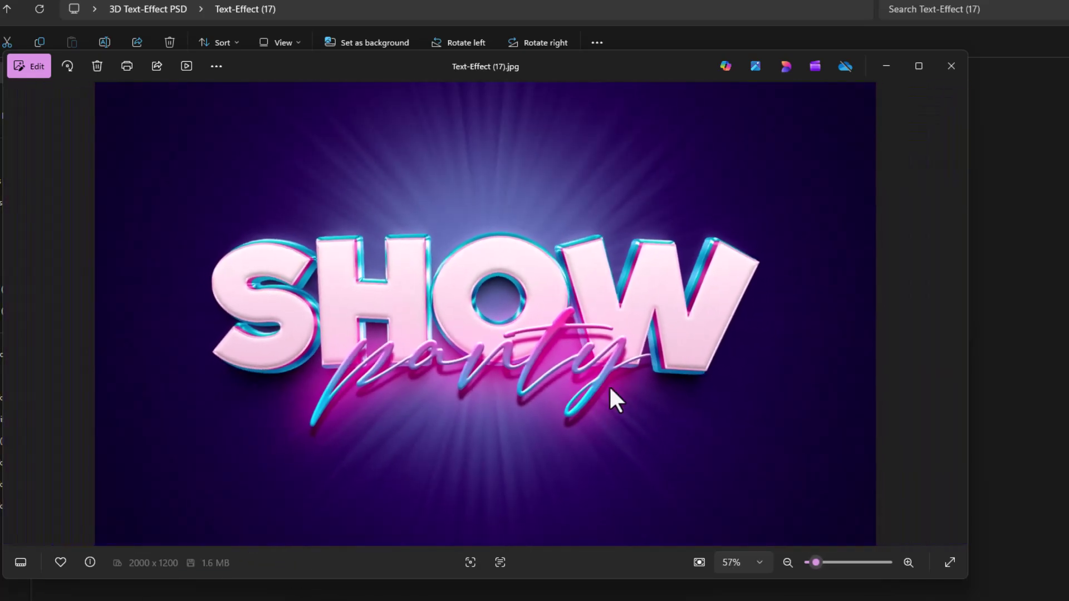
click(947, 66)
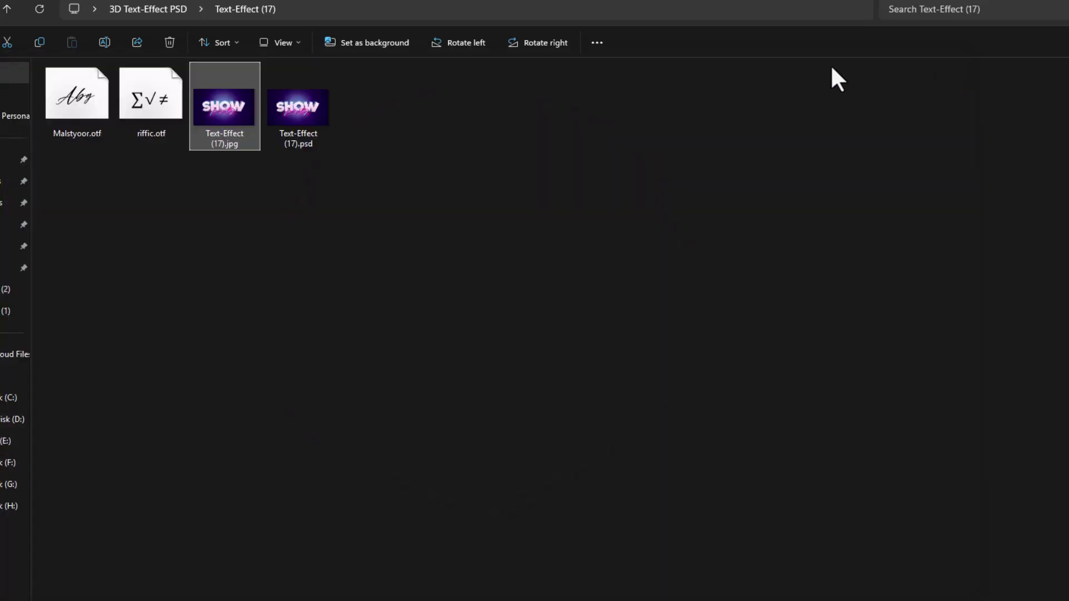
click(7, 15)
Examine Text-Effect (18).jpg from the Text-Effect (18) folder up close, and return to the 3D Text-Effect PSD folder
double_click(101, 411)
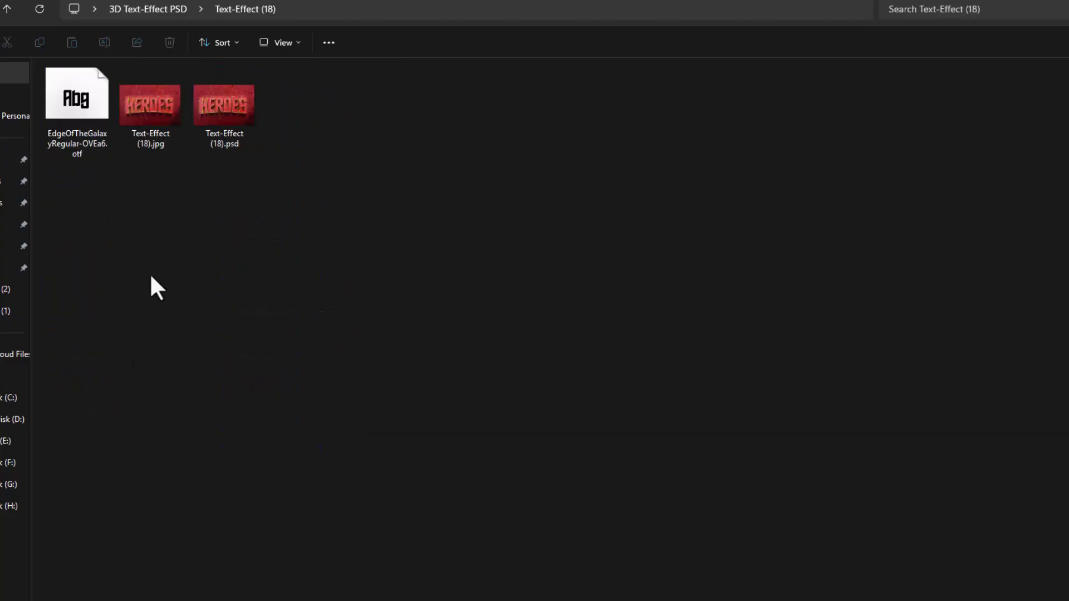
drag(395, 88, 98, 88)
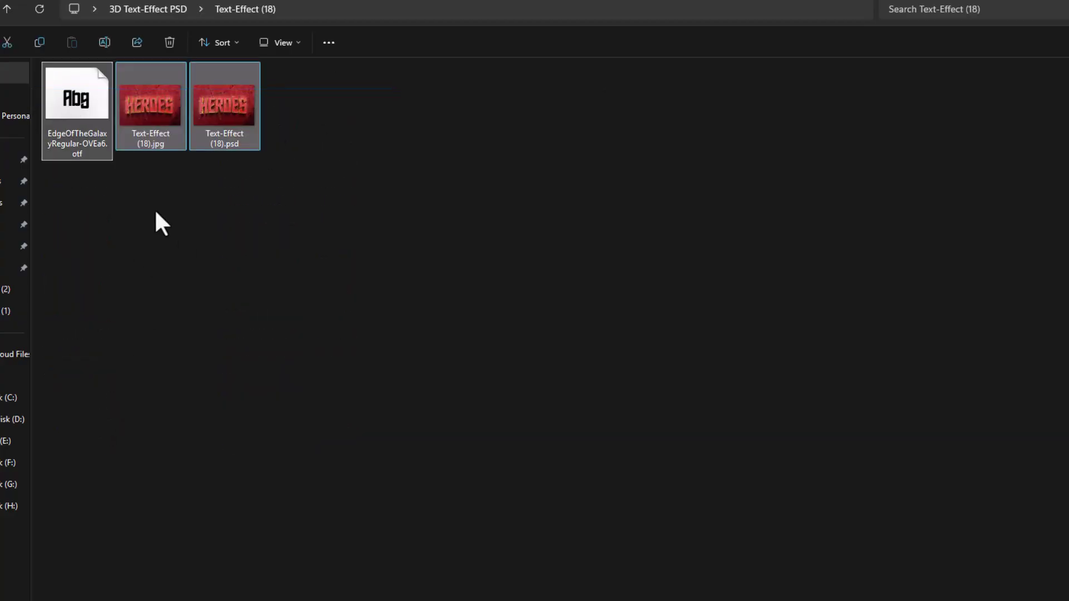
double_click(147, 108)
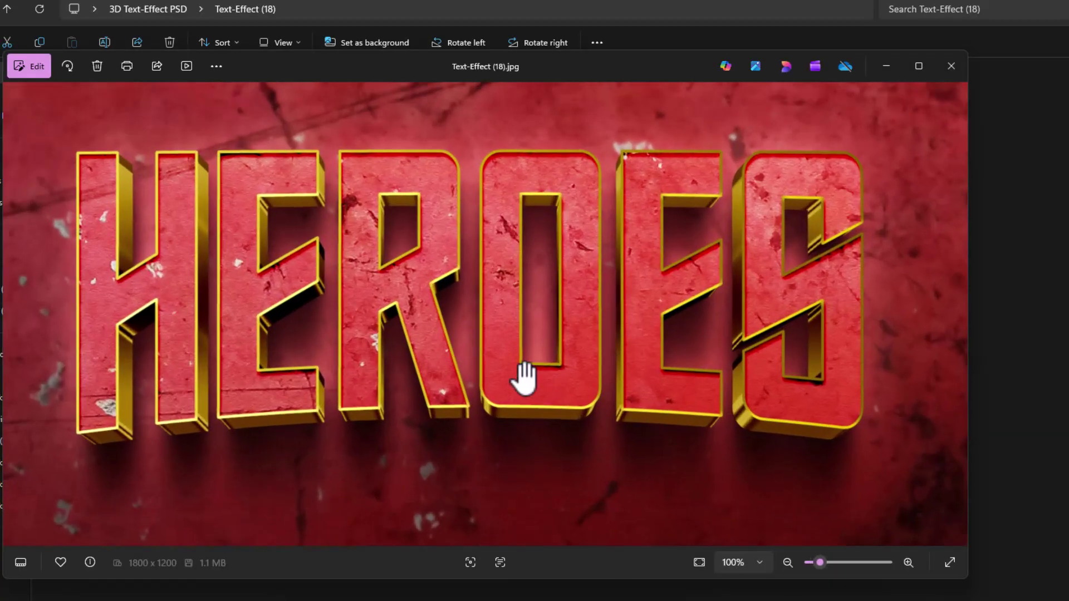
scroll(539, 346, down, 5)
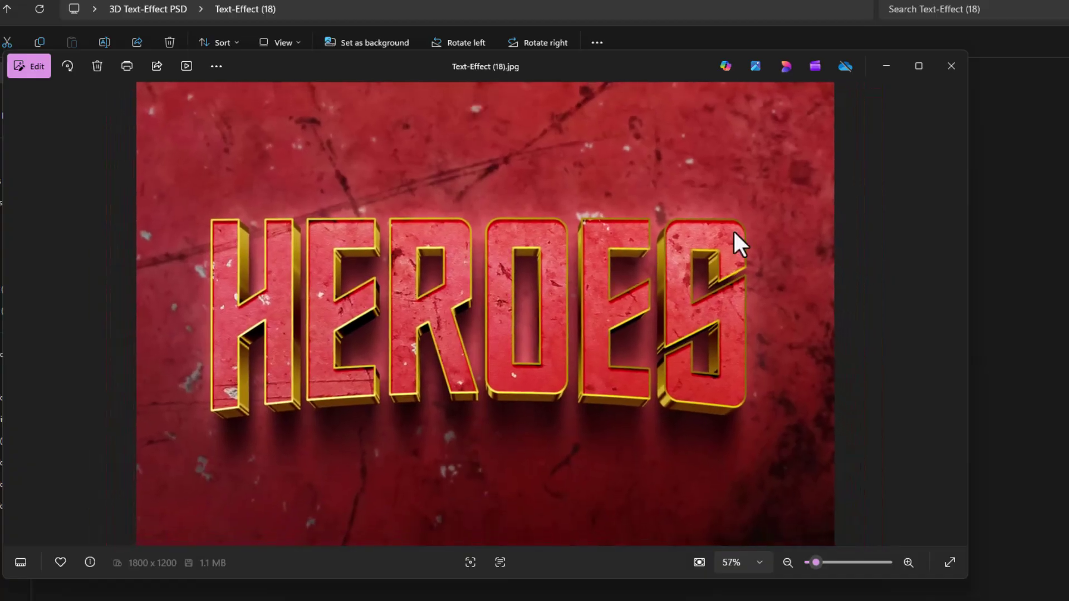
click(951, 66)
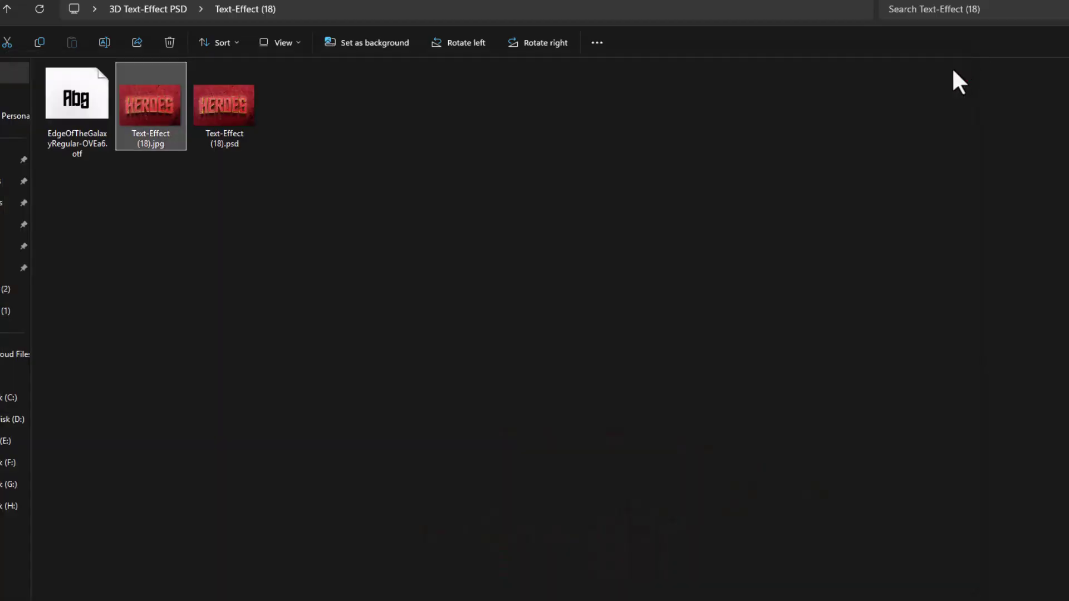
click(7, 8)
Examine Text-Effect (19).jpg from the Text-Effect (19) folder up close, and return to the 3D Text-Effect PSD folder
double_click(81, 429)
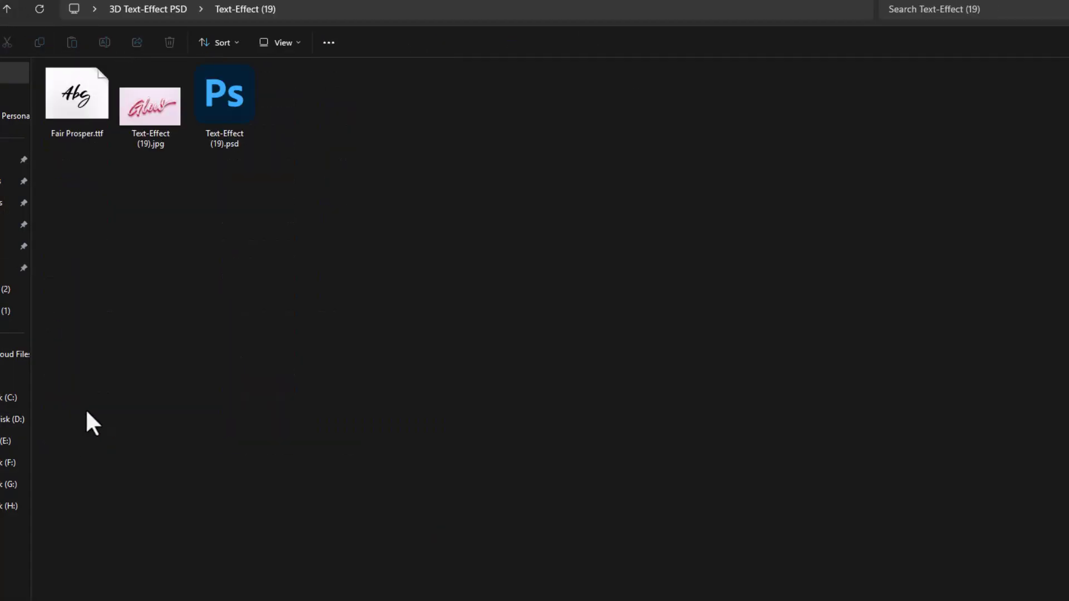
drag(358, 147, 173, 90)
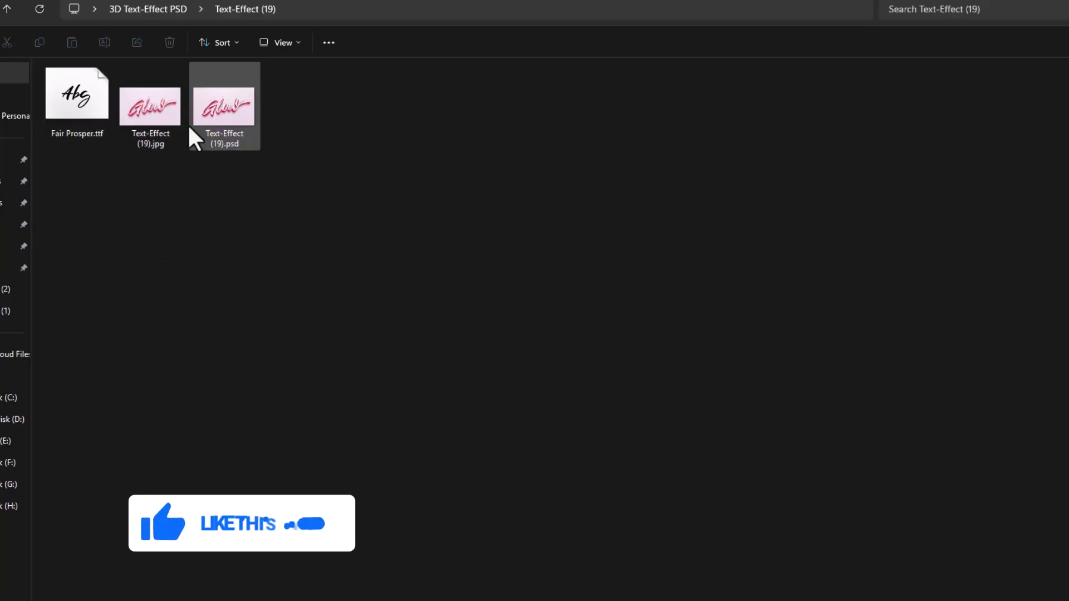
click(149, 111)
double_click(150, 112)
scroll(487, 343, up, 3)
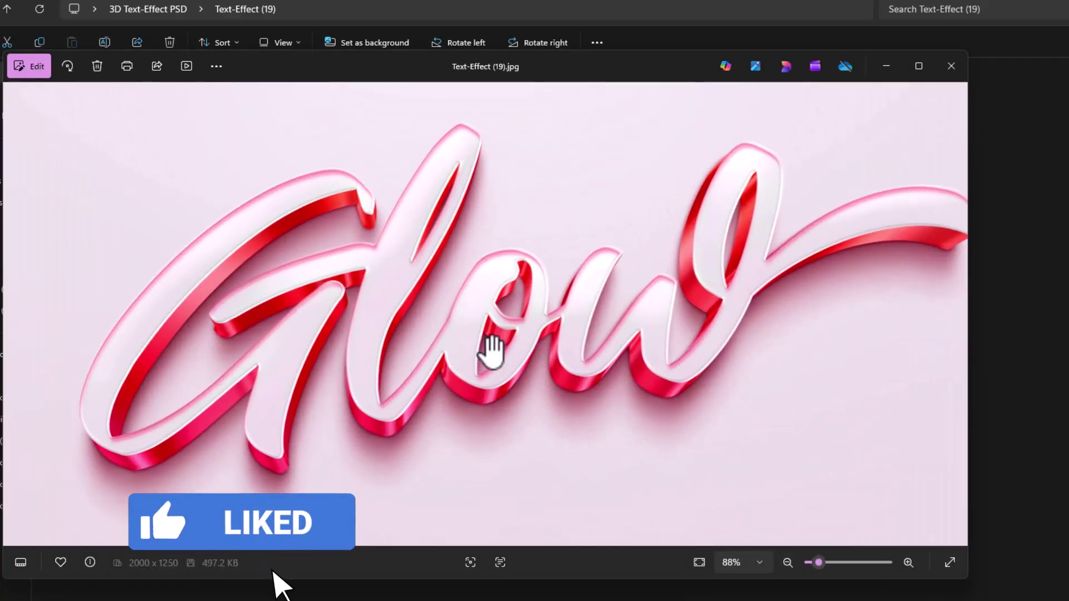
scroll(517, 269, down, 4)
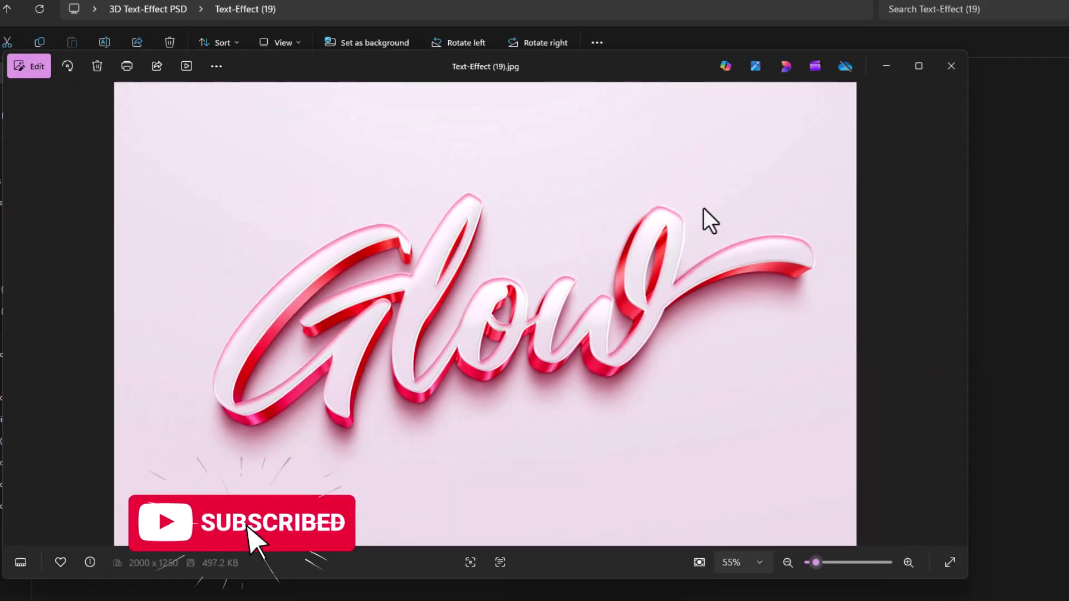
click(951, 66)
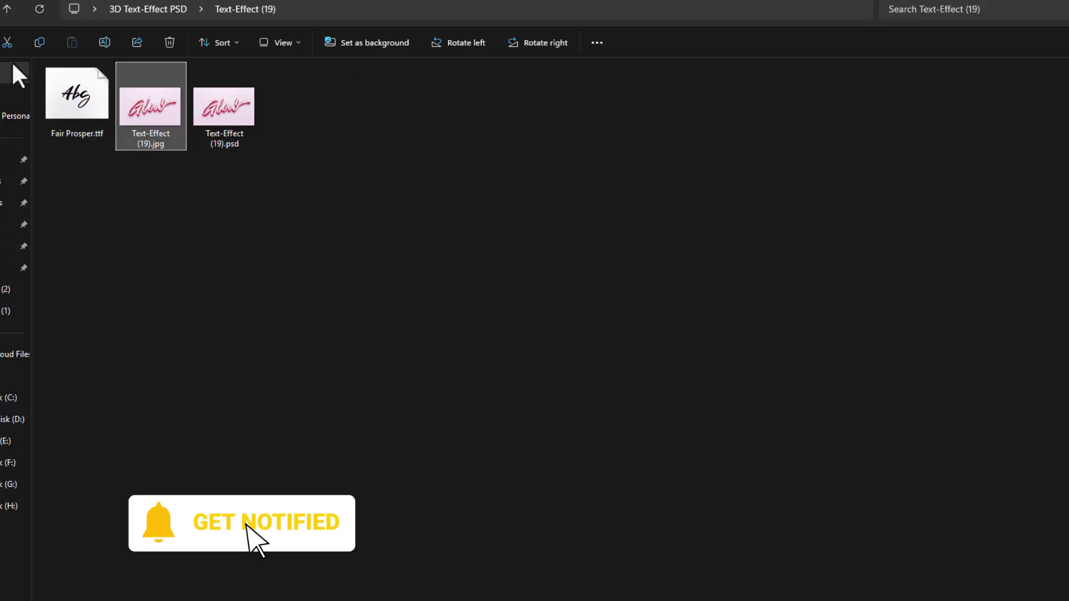
click(7, 8)
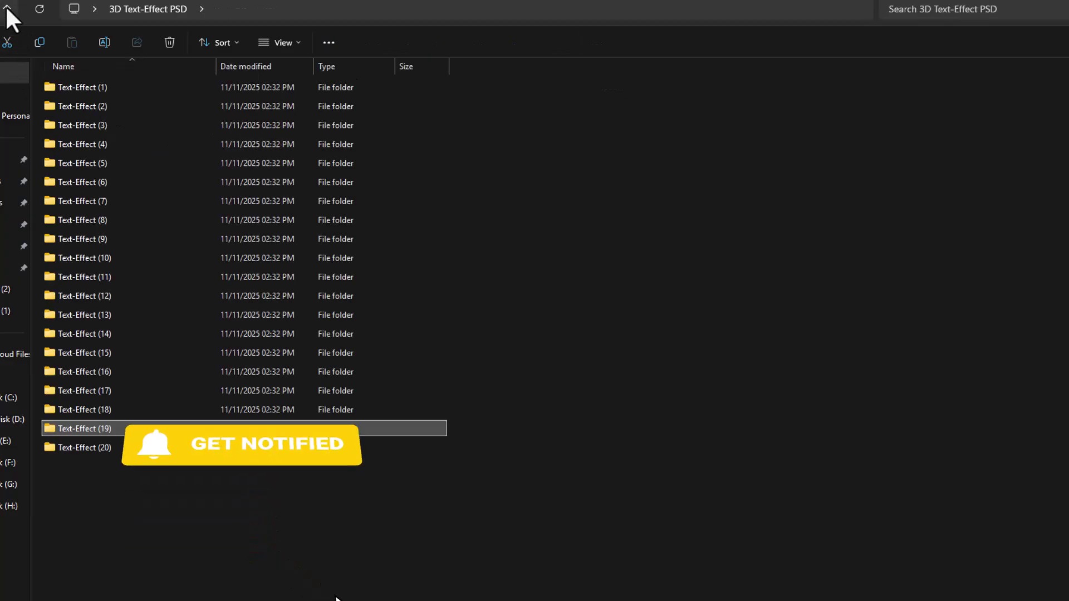
Examine Text-Effect (20).jpg from the Text-Effect (20) folder up close
double_click(76, 448)
drag(248, 118, 31, 107)
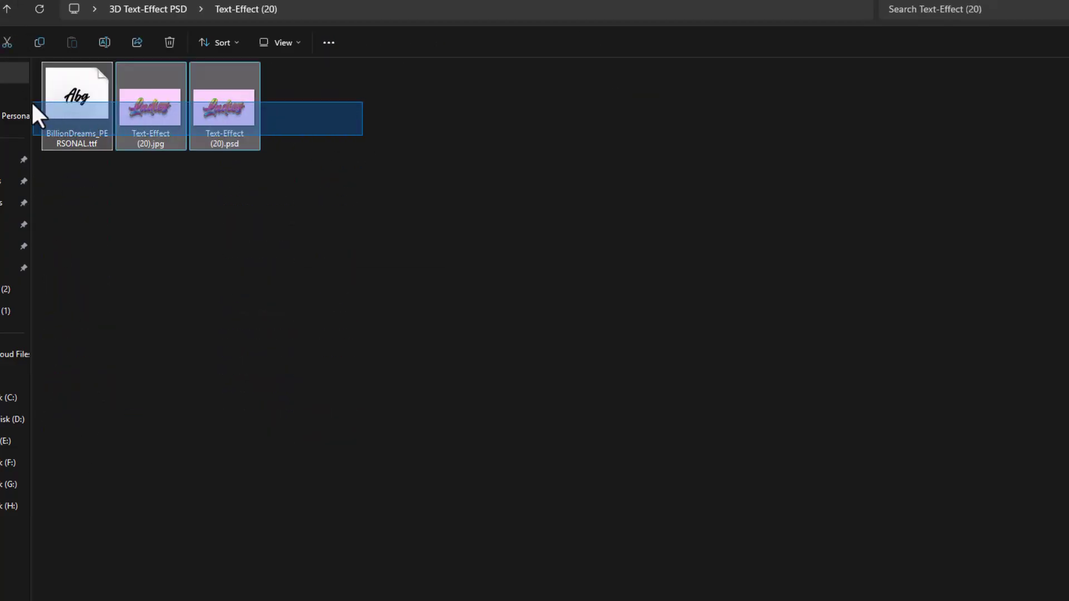
double_click(148, 116)
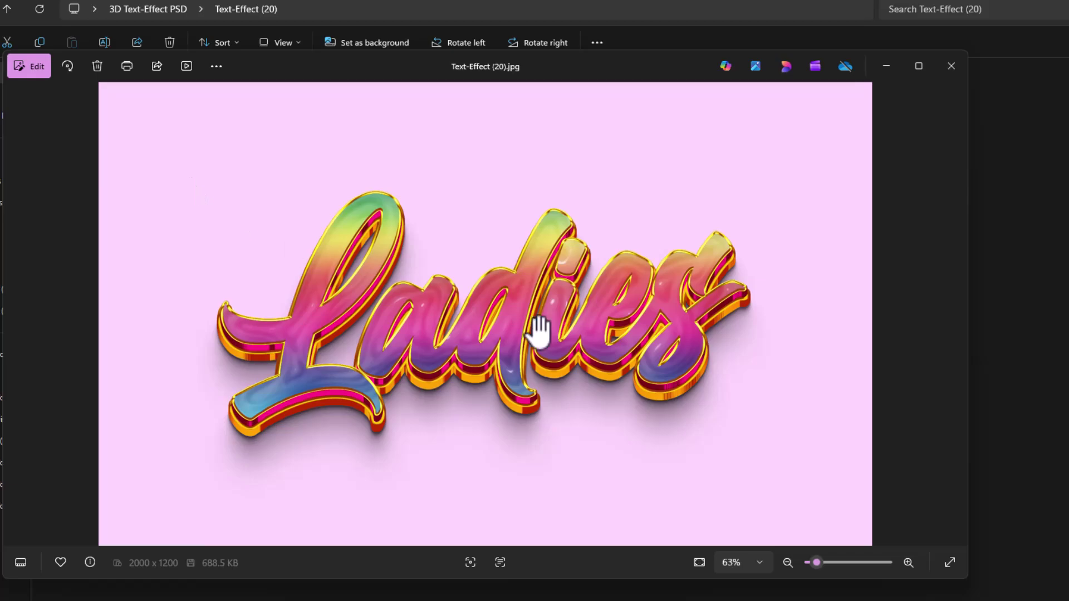
scroll(539, 329, up, 3)
scroll(526, 339, down, 3)
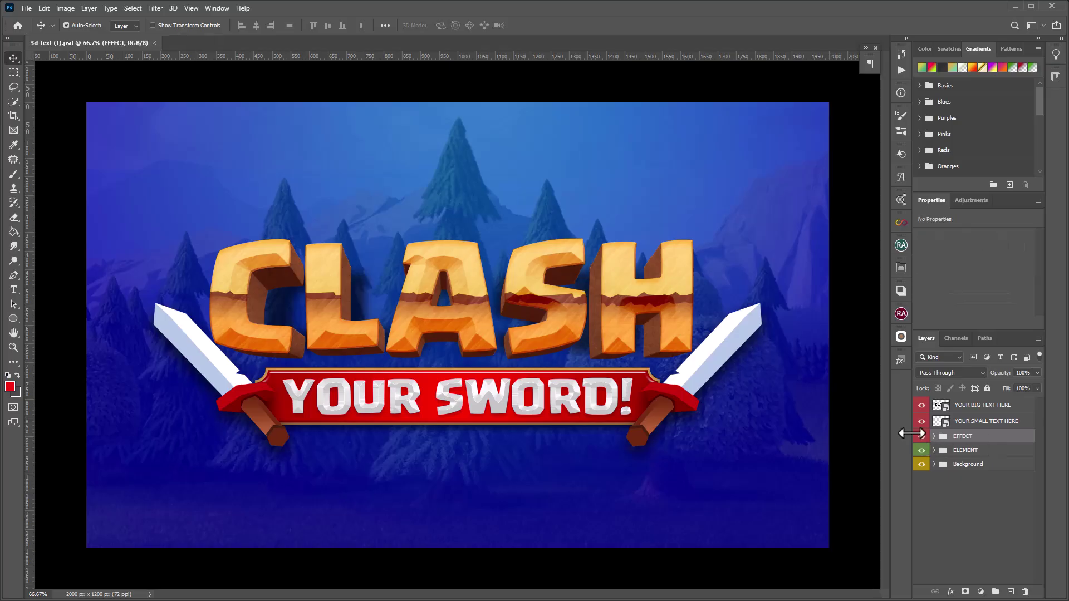
In Photoshop, check the EFFECT, ELEMENT and Background groups of 3d-text (1).psd by toggling their visibility, and inspect the Capa 1 layer inside Background
click(922, 437)
click(922, 451)
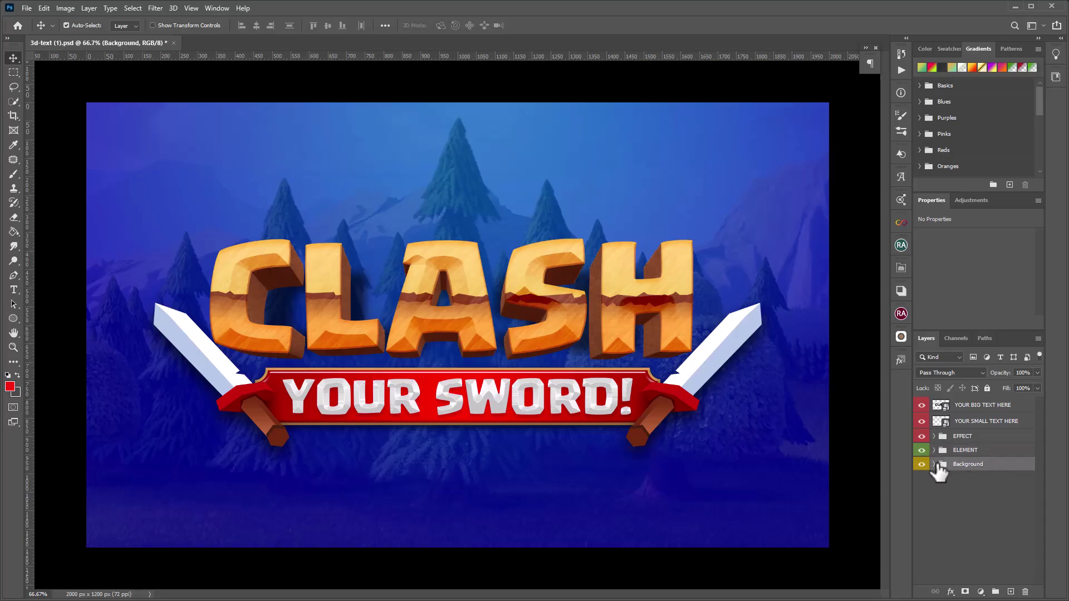
click(921, 465)
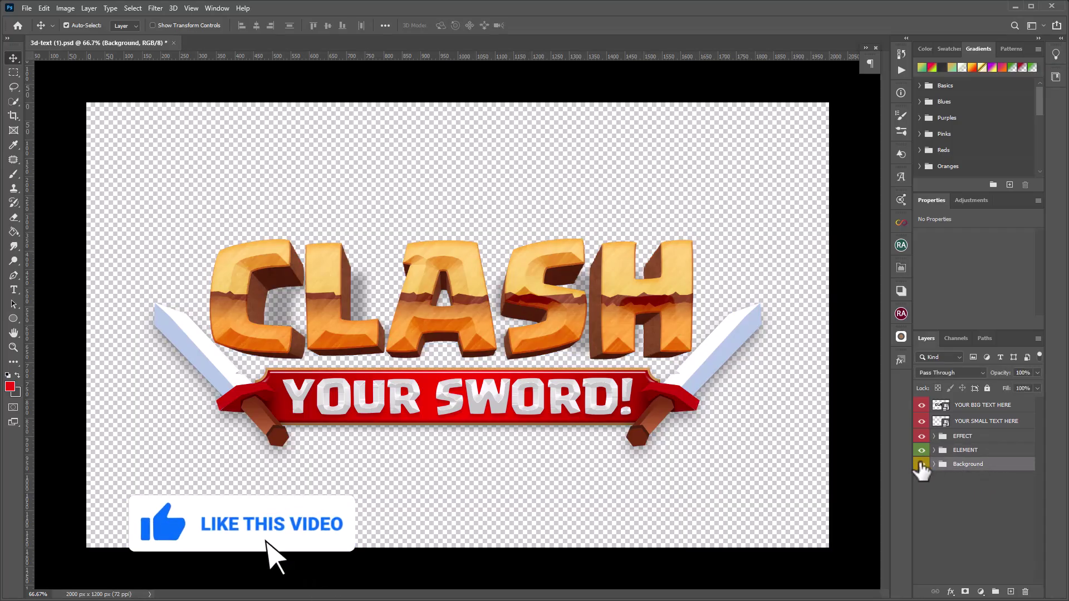
click(921, 464)
click(935, 465)
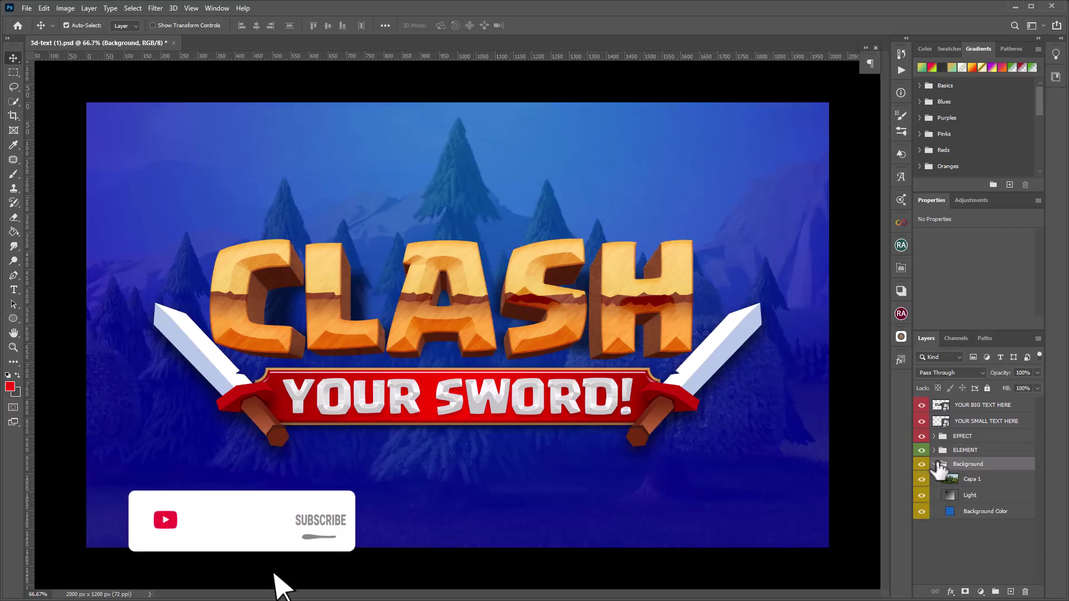
click(1004, 482)
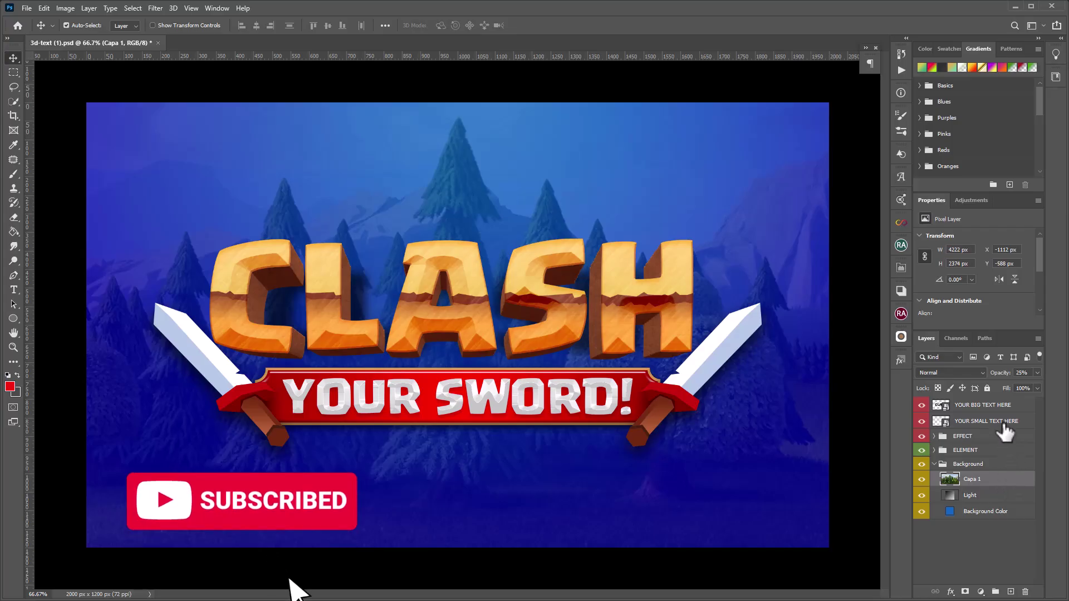
Open the contents of the YOUR BIG TEXT HERE smart object and install supercell-magic-webfont.ttf from the Text-Effect (1) folder
click(1000, 406)
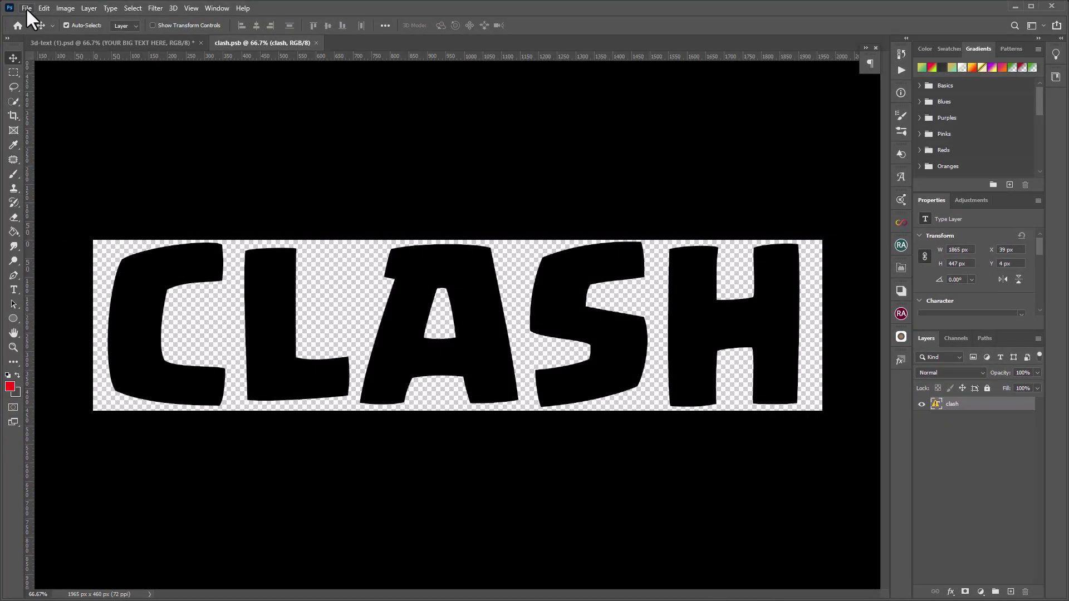
click(25, 7)
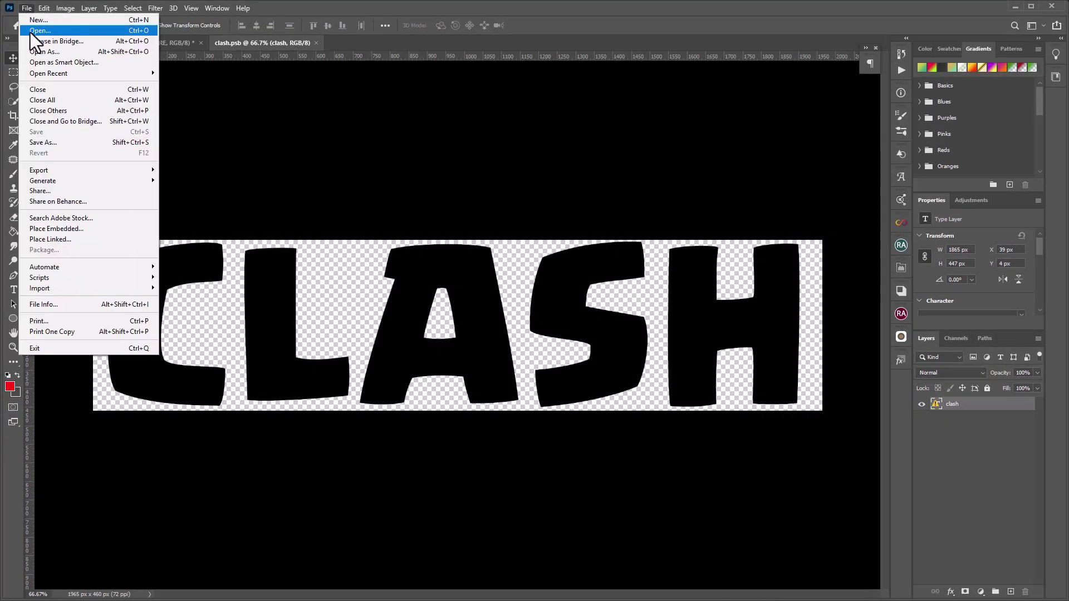
click(30, 33)
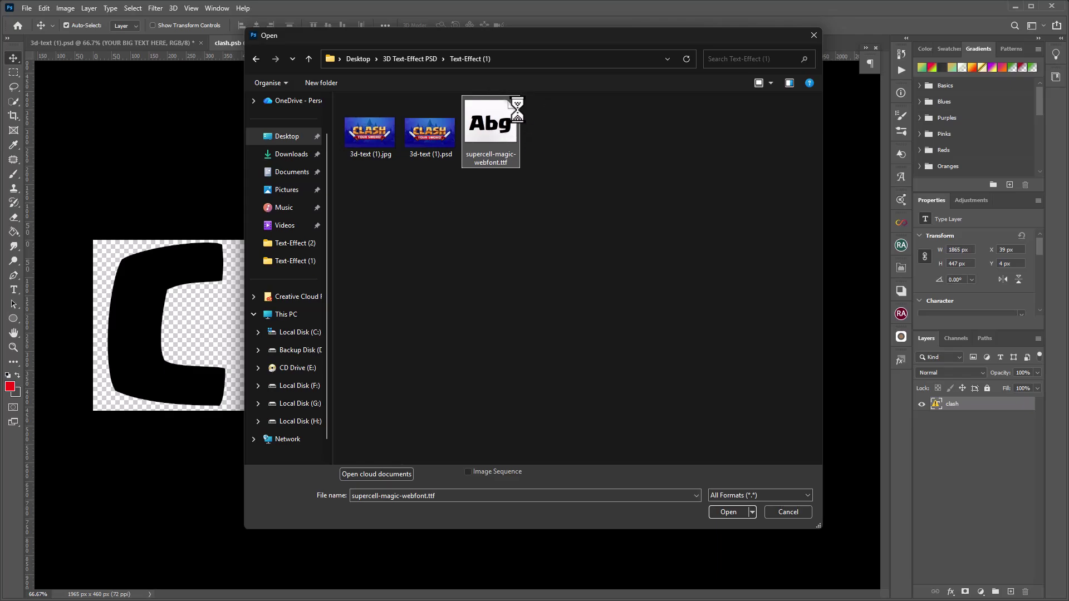
right_click(490, 121)
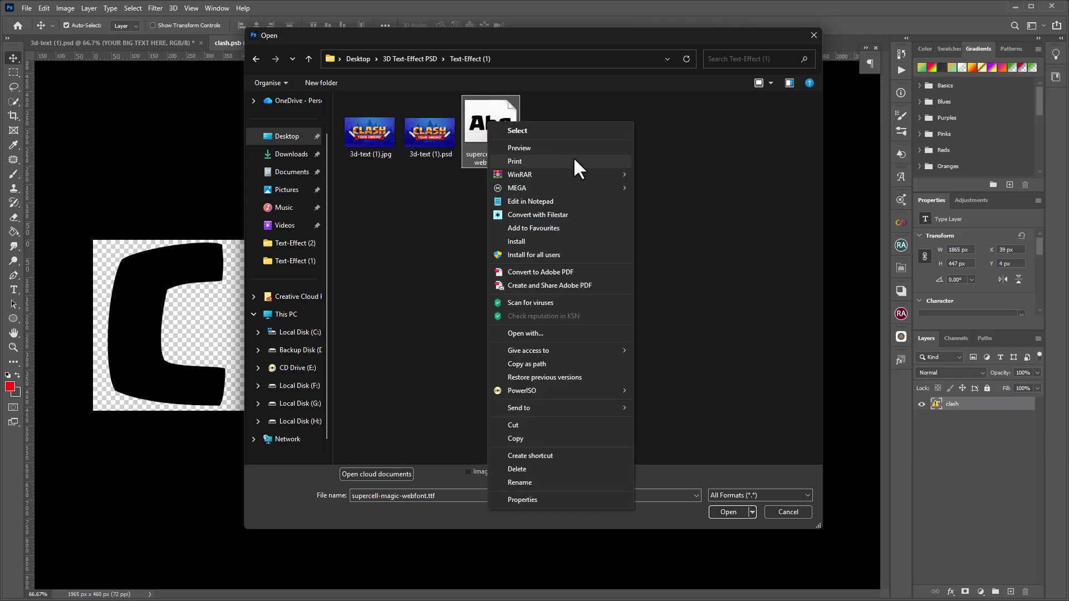
click(551, 243)
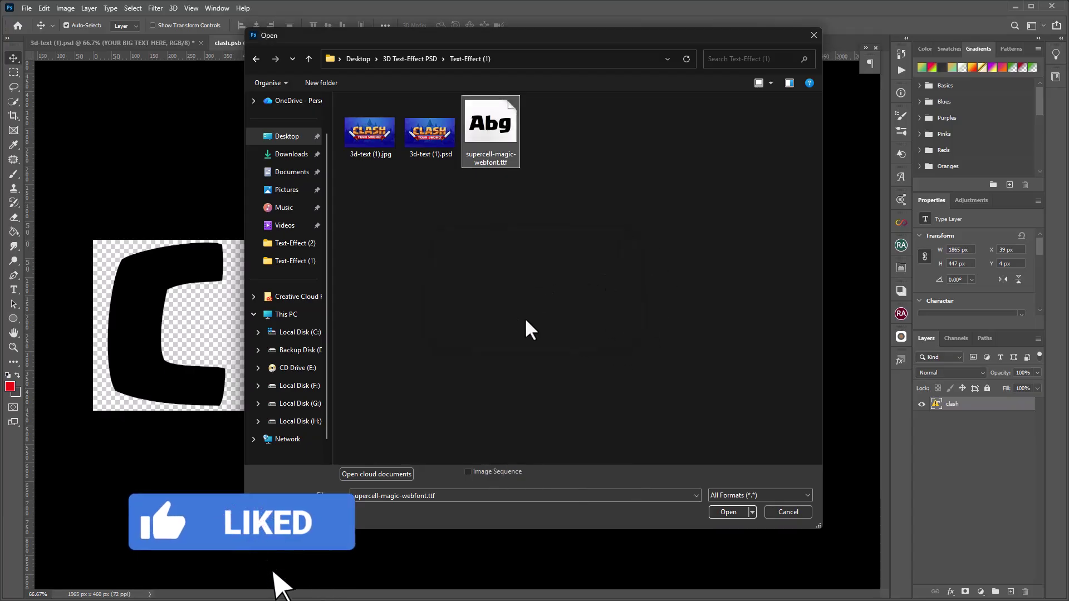
click(812, 36)
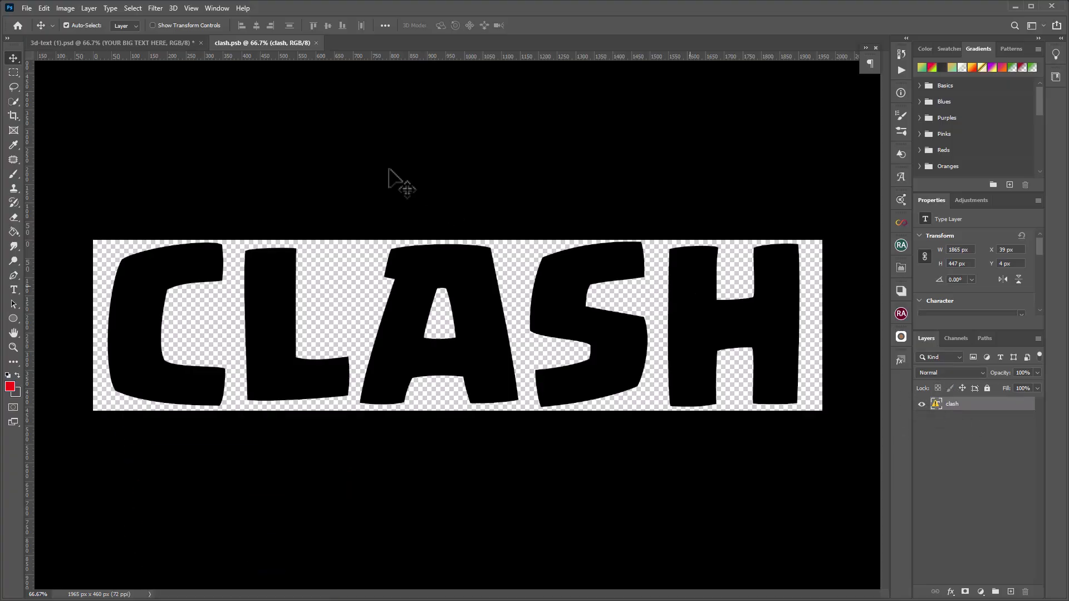
Close and reopen the clash.psb smart object contents, updating its text layers
click(315, 43)
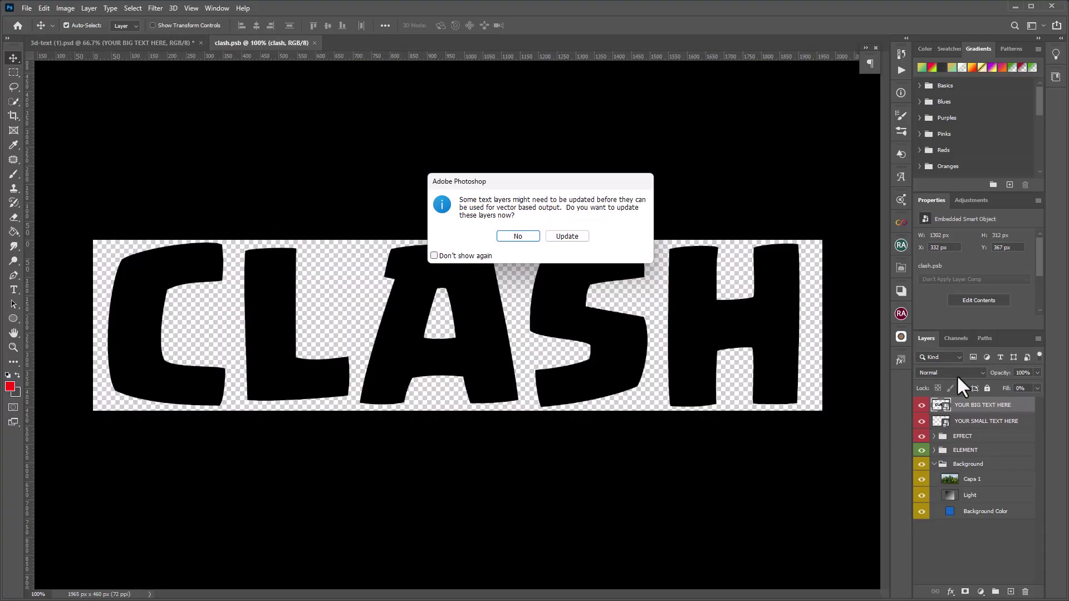
click(567, 236)
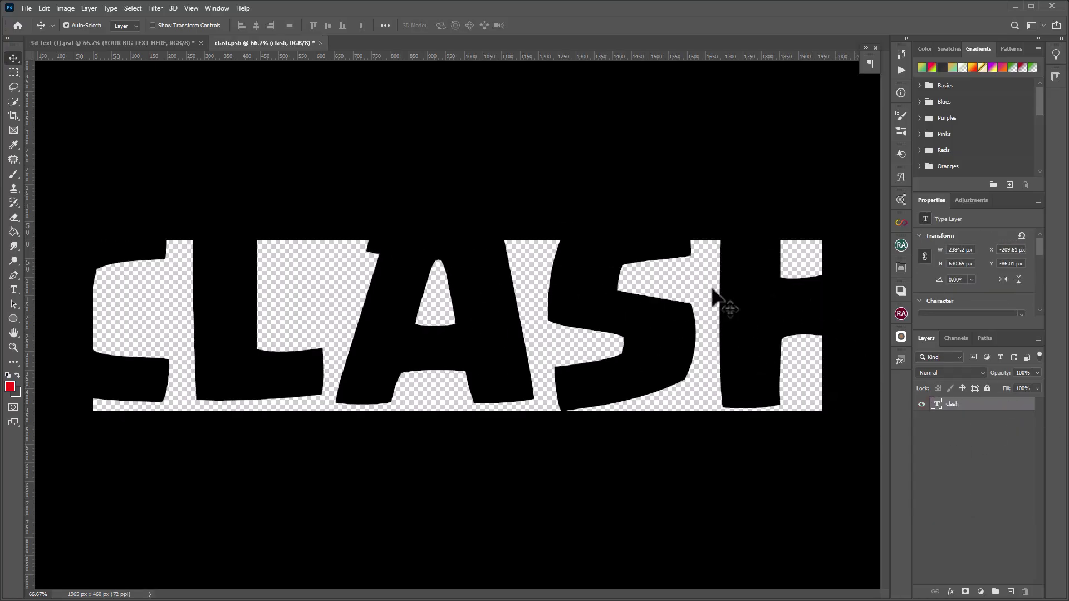
Scale the clash text layer to about 73.39% and move it down so the whole word fits inside the canvas
click(44, 8)
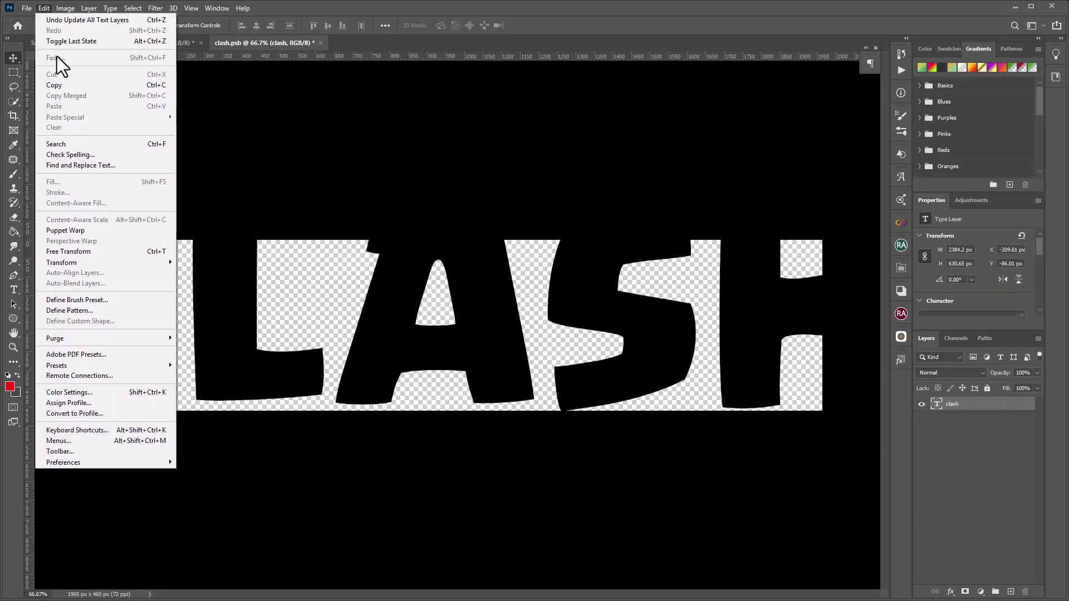
click(97, 264)
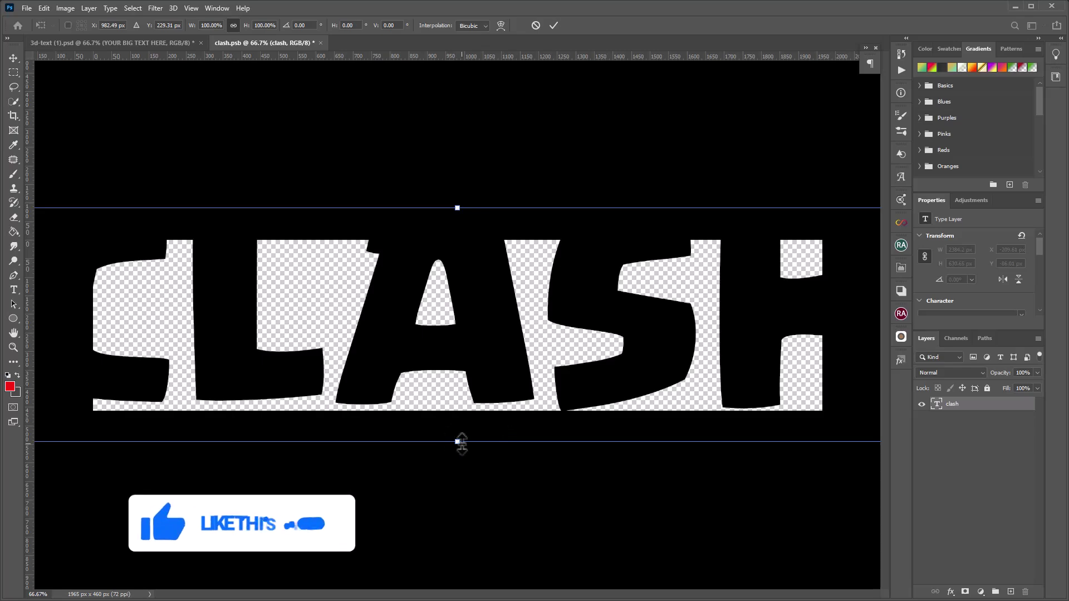
drag(458, 442, 459, 376)
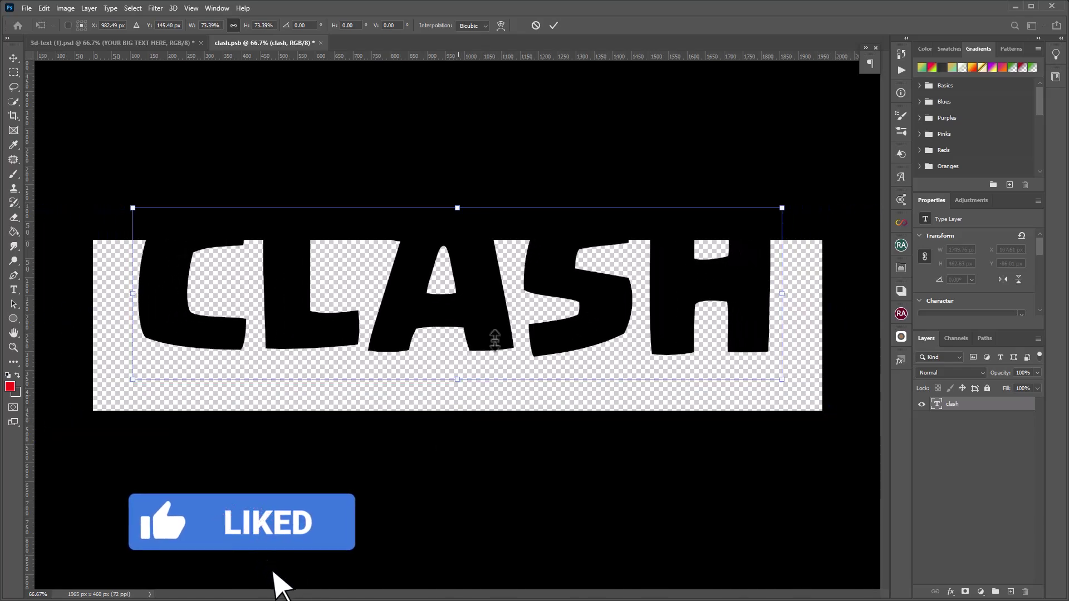
drag(494, 330, 498, 373)
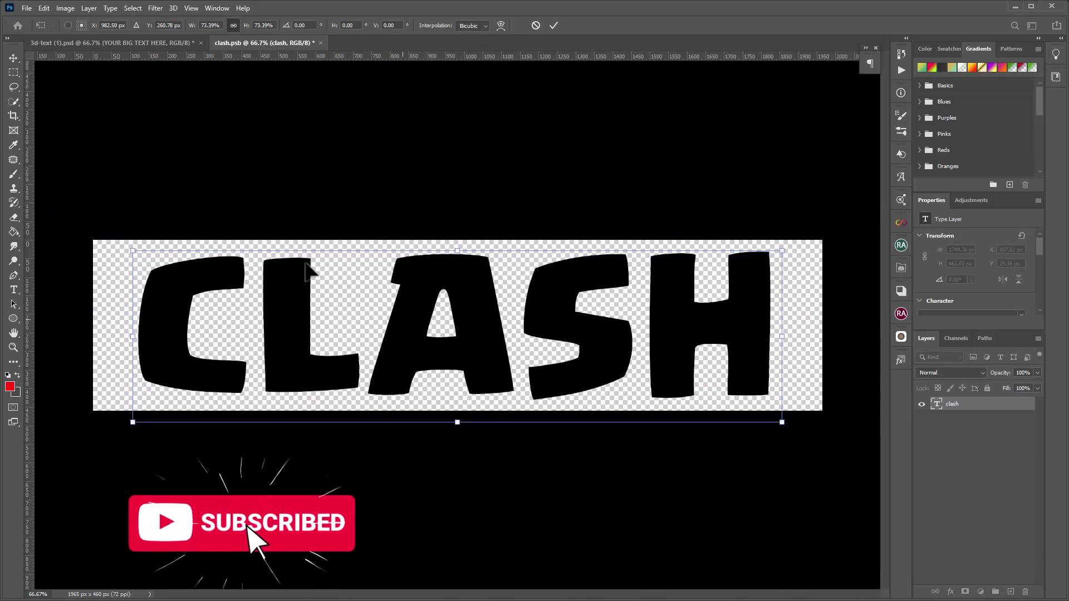
click(14, 57)
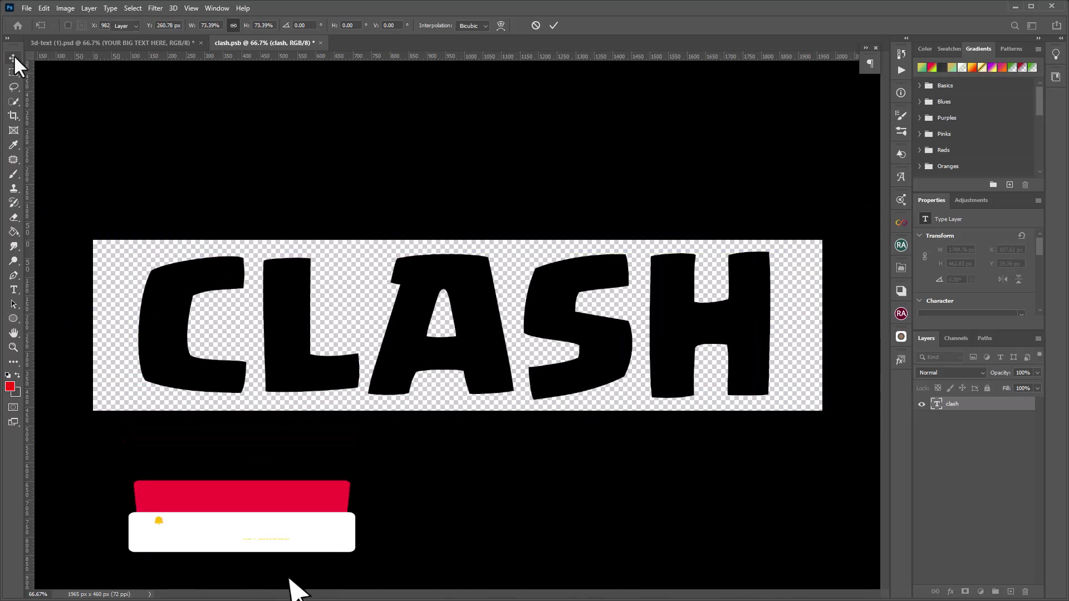
Replace the clash text with "queen" in clash.psb, and save and close the smart object contents
double_click(938, 404)
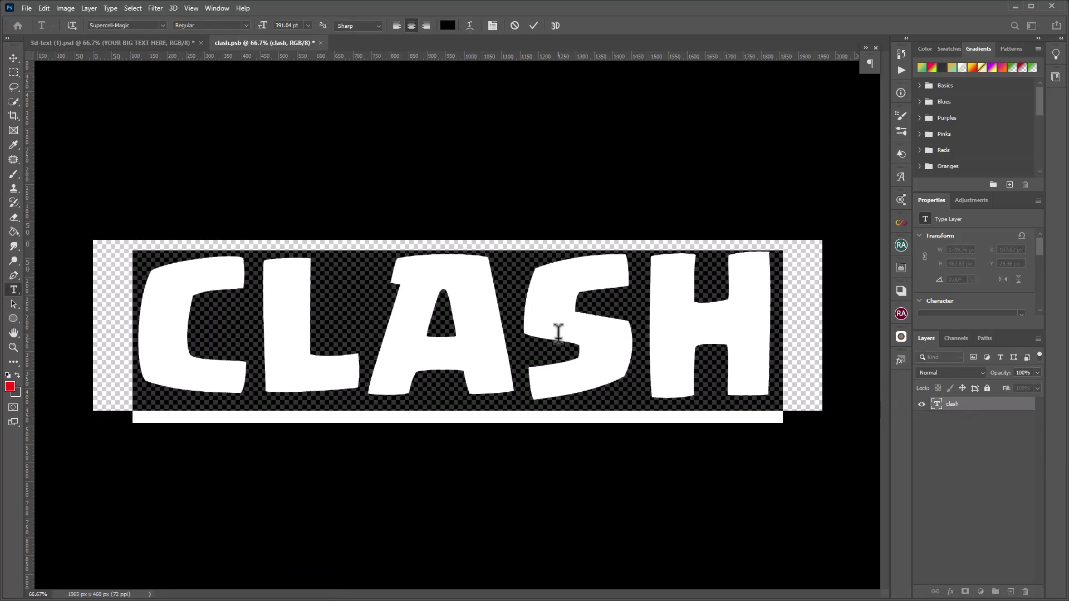
key(BackSpace)
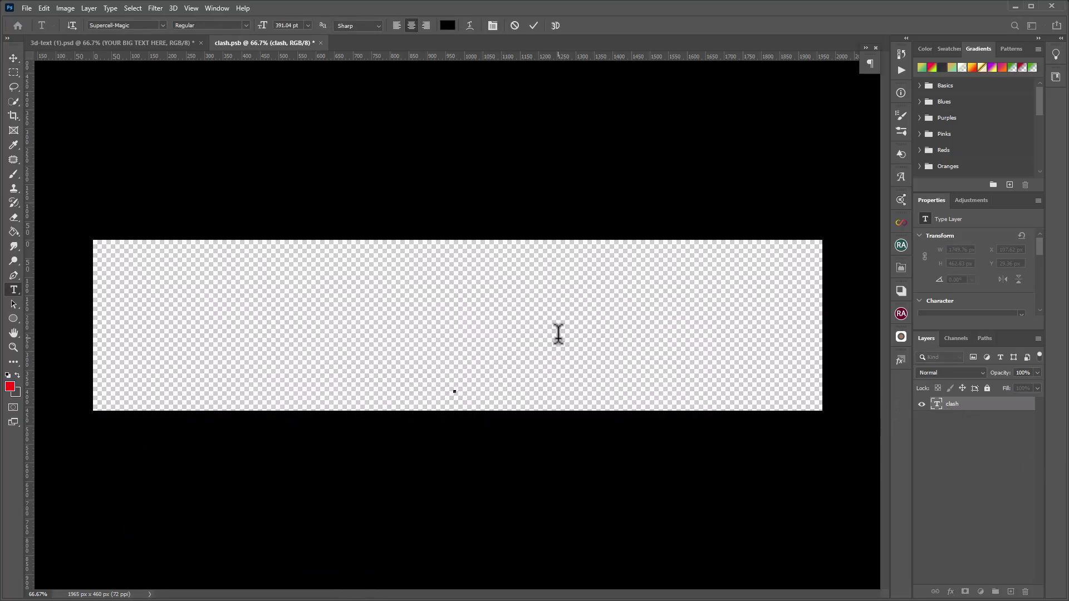
text(Q)
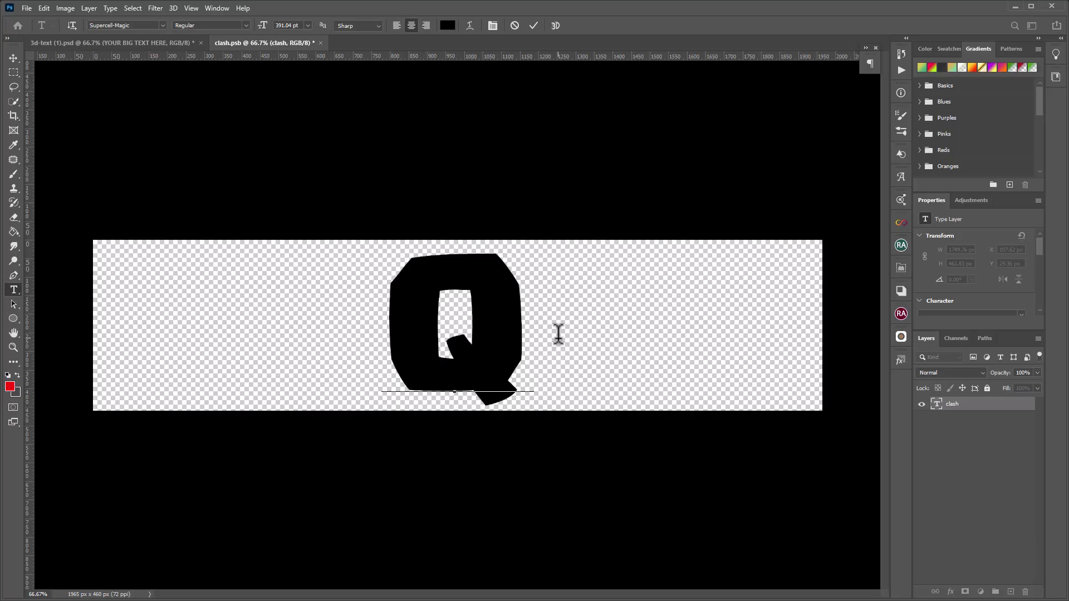
text(UEE)
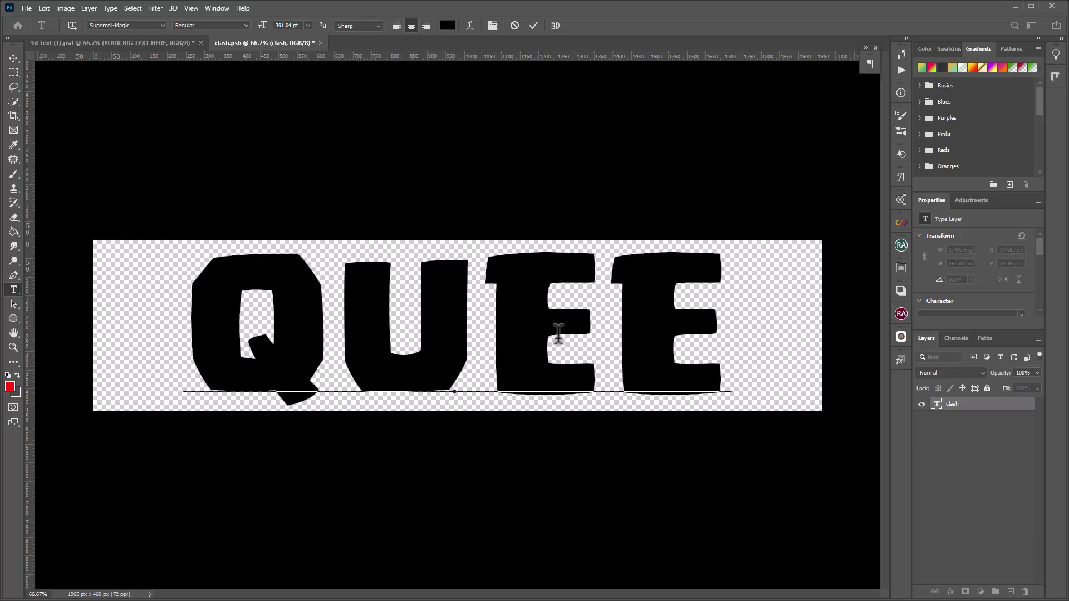
text(N)
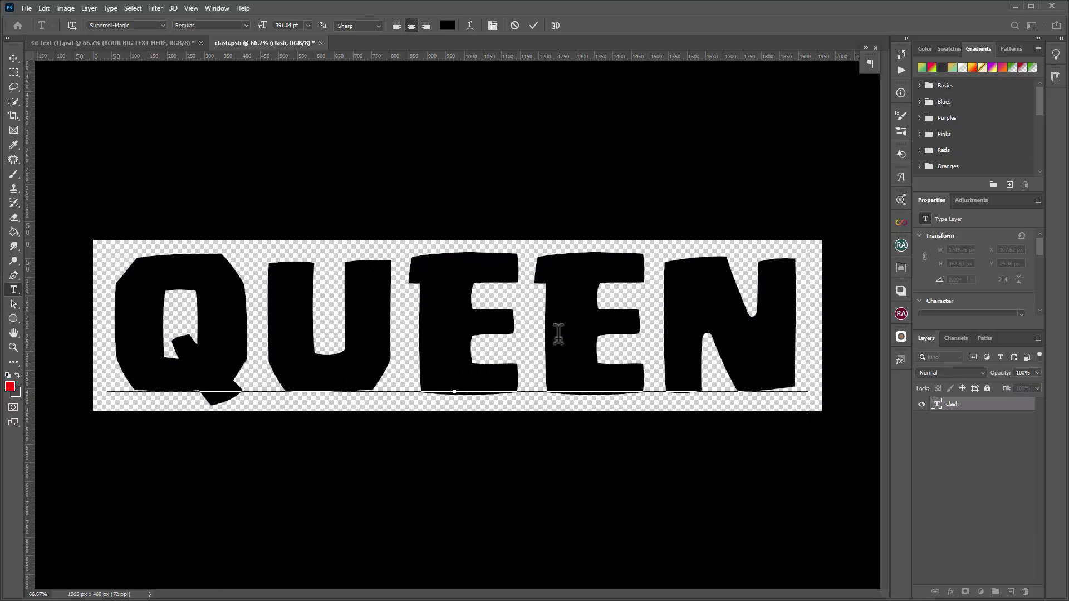
click(10, 61)
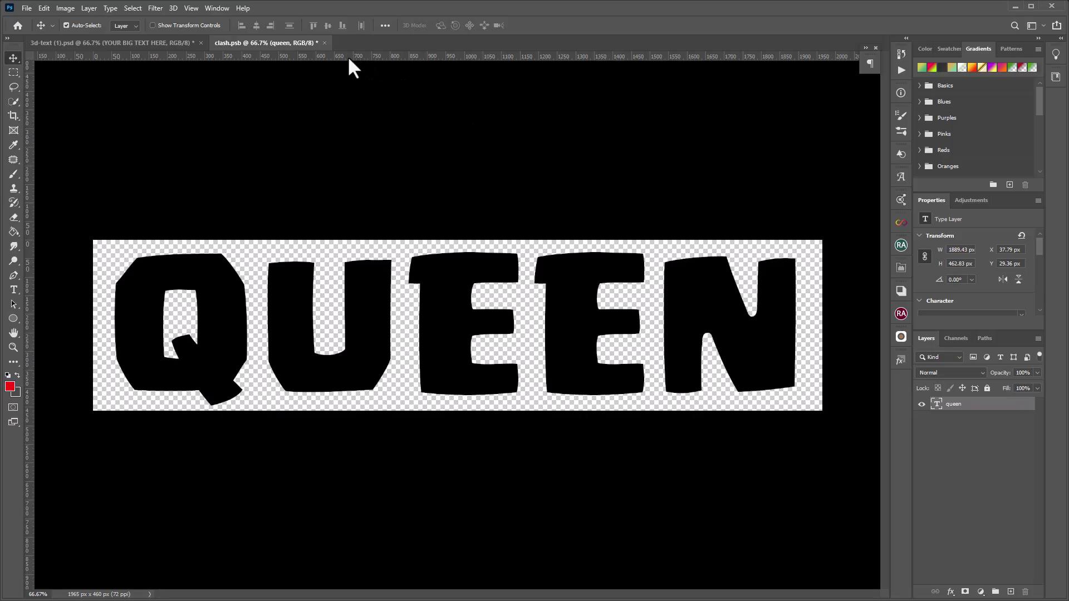
click(325, 43)
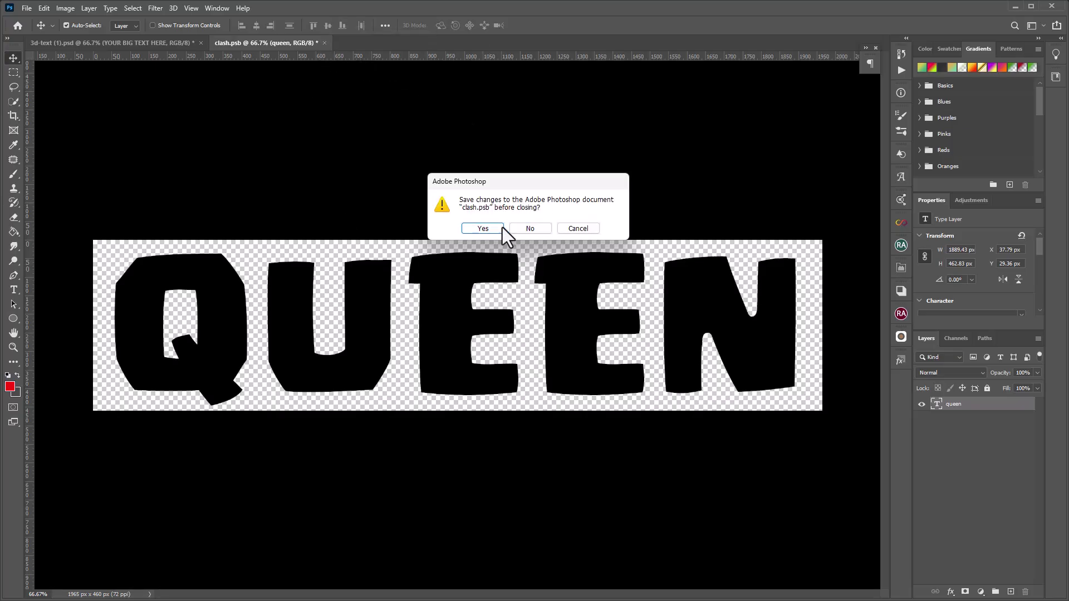
click(483, 228)
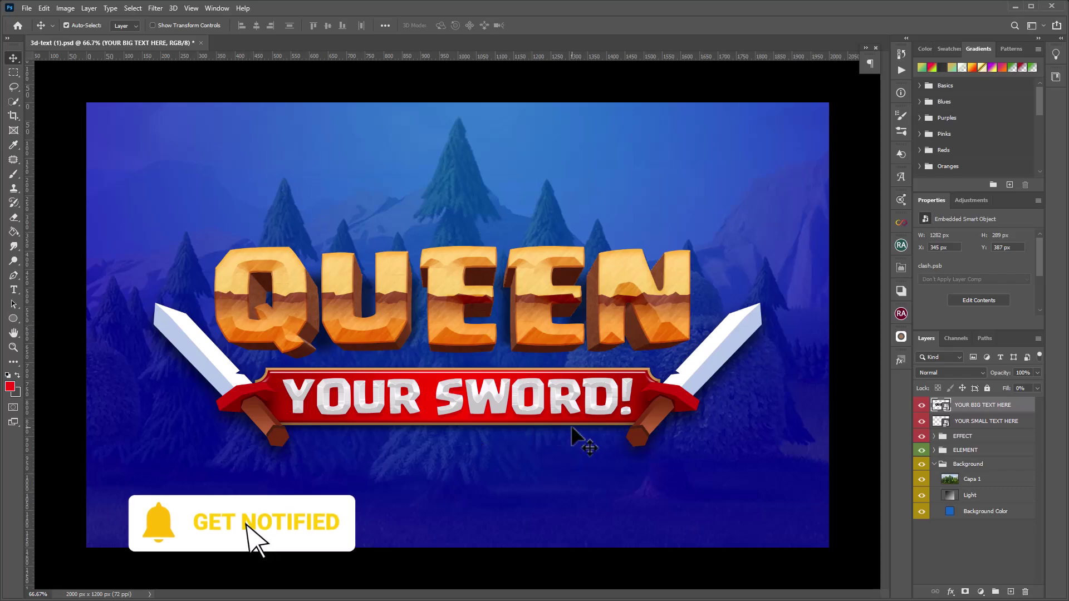
Replace the text inside the YOUR SMALL TEXT HERE smart object with "3D Text Effect" scaled to about 86.74%, and save and close its contents
click(989, 424)
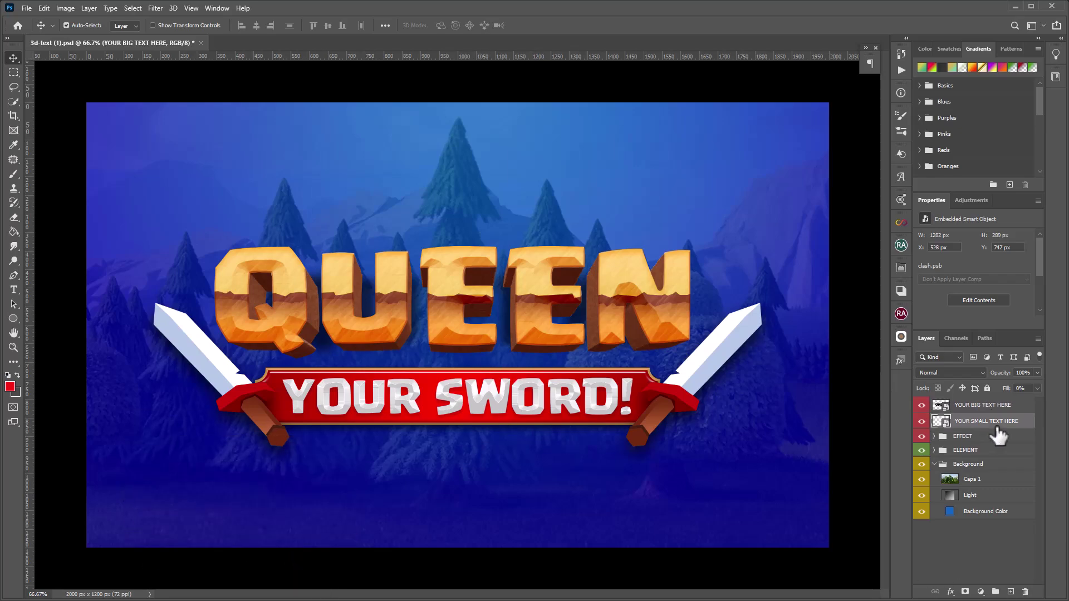
double_click(942, 422)
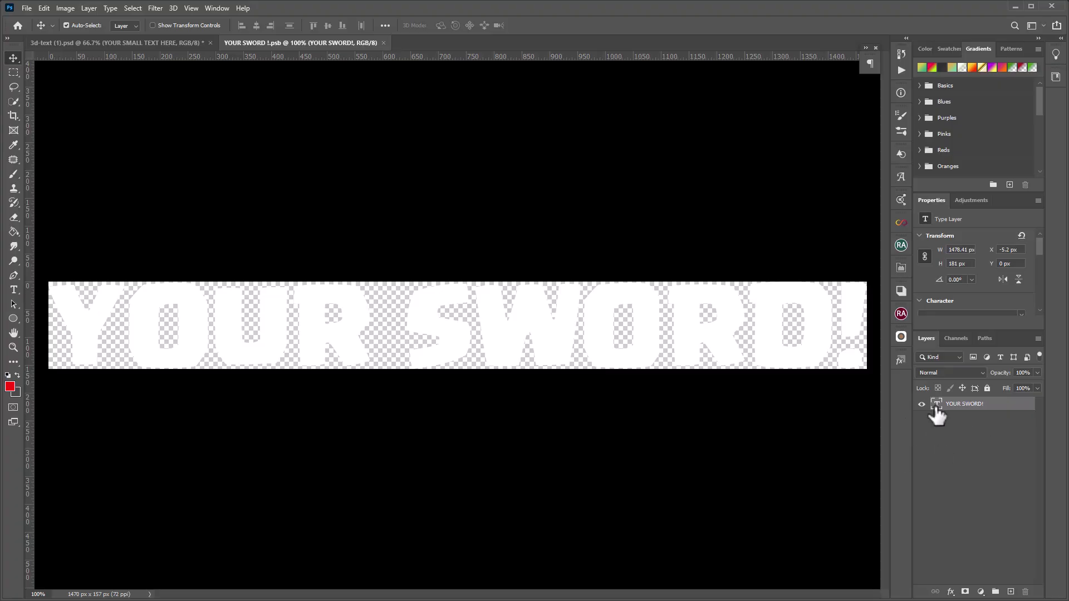
double_click(938, 406)
text(3D Text Effect)
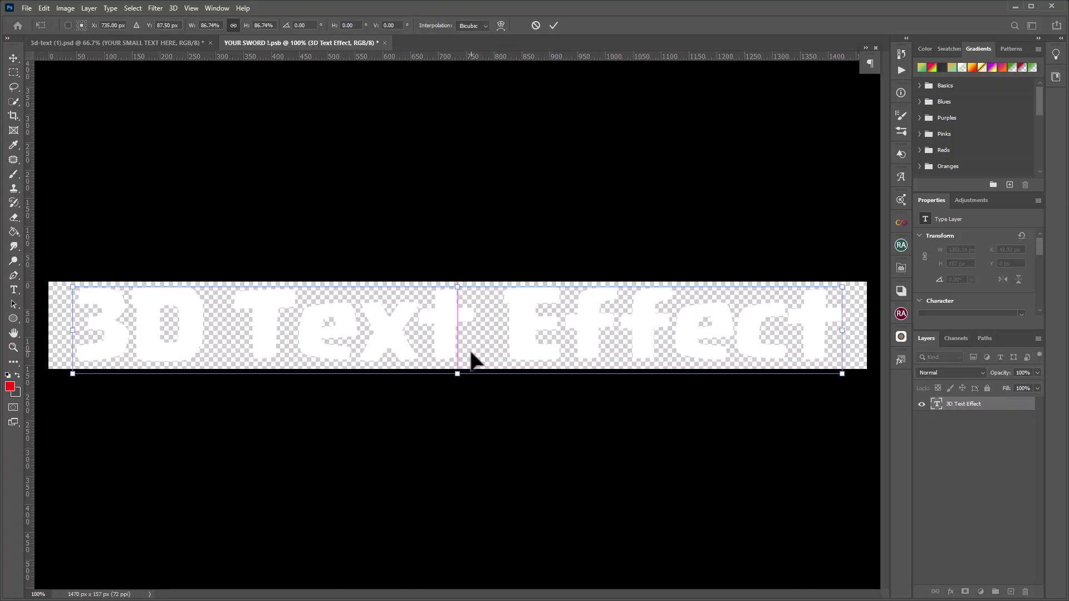
click(12, 59)
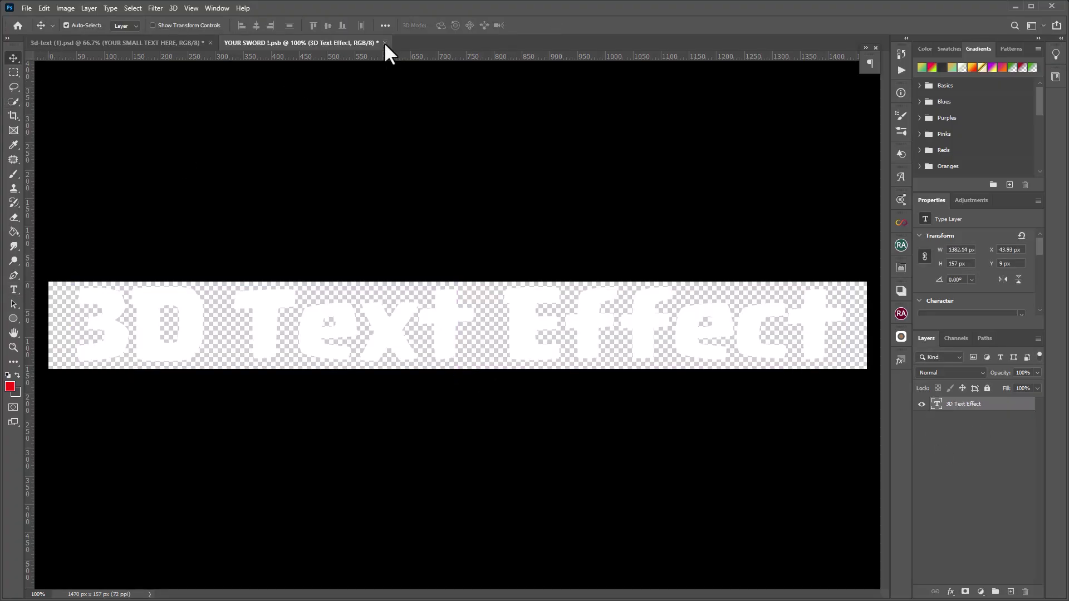
click(384, 43)
click(490, 231)
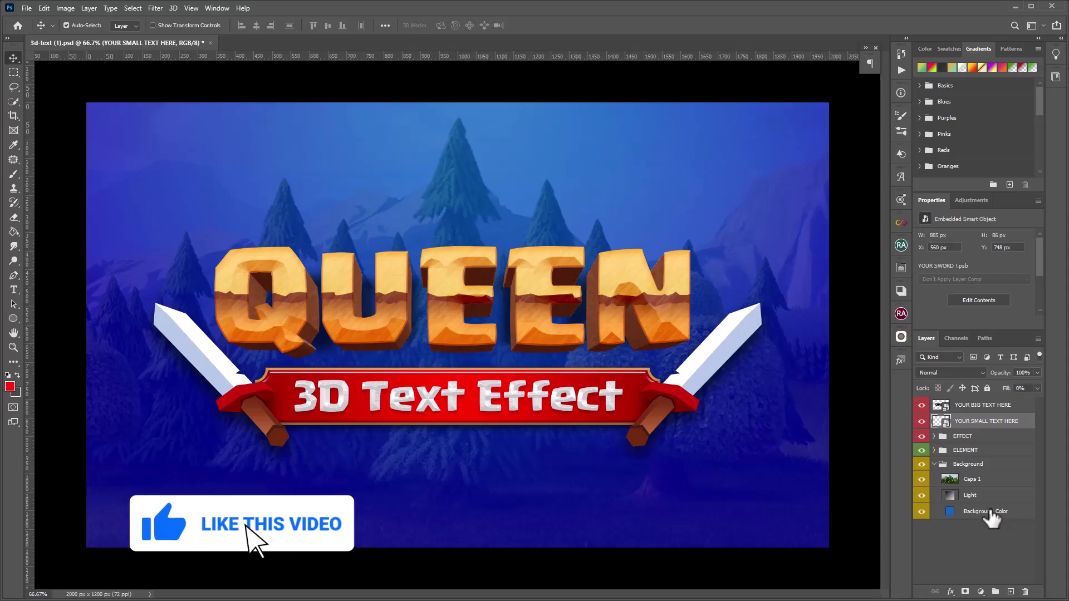
Try several hues on the Background Color fill layer and set its colour to the soft red #df5959
click(950, 511)
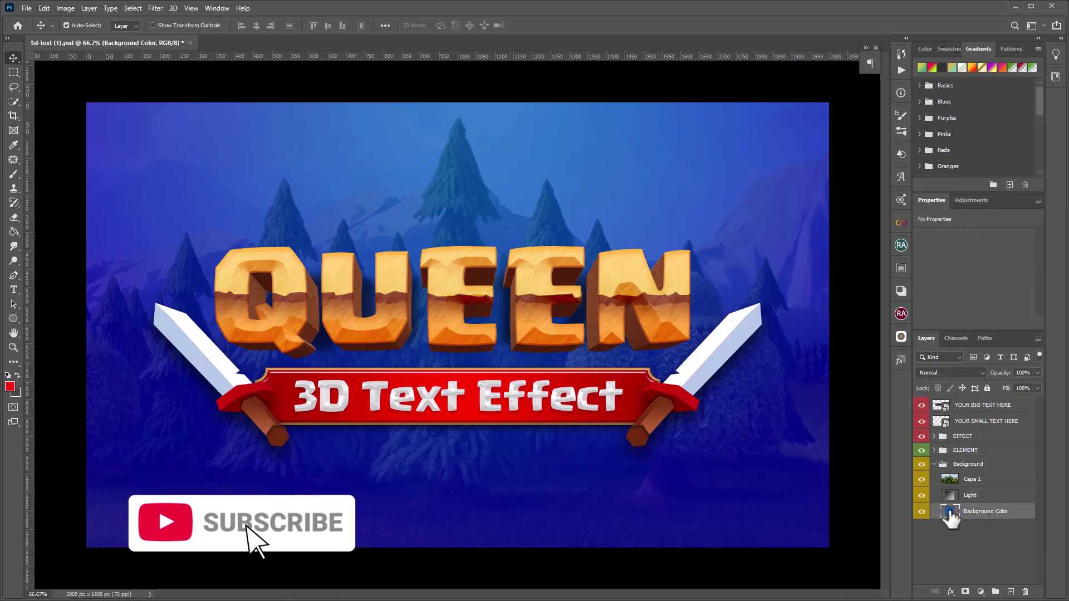
double_click(950, 511)
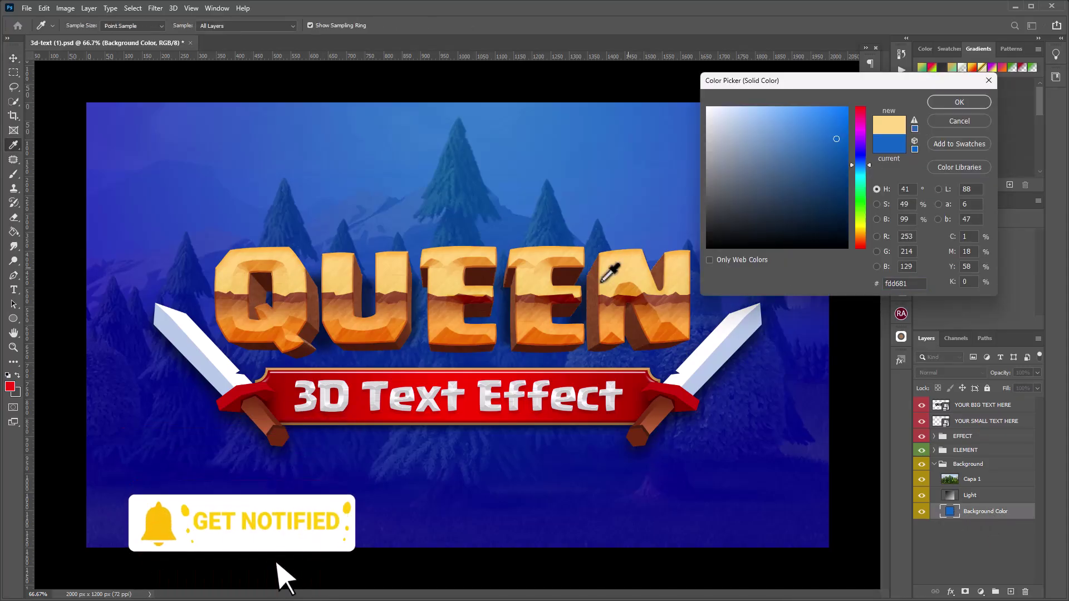
click(554, 250)
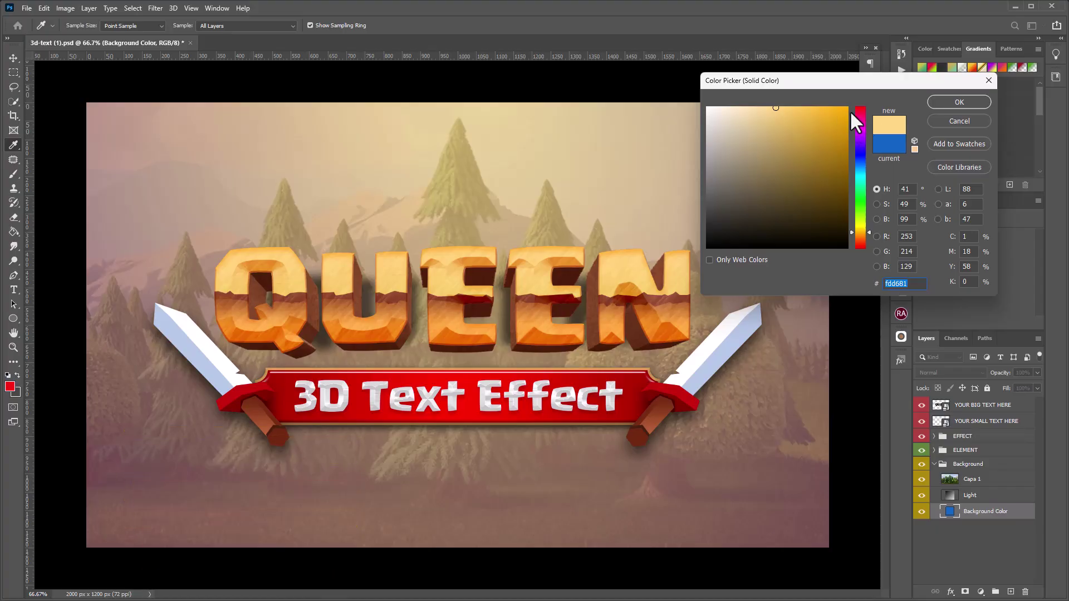
click(859, 114)
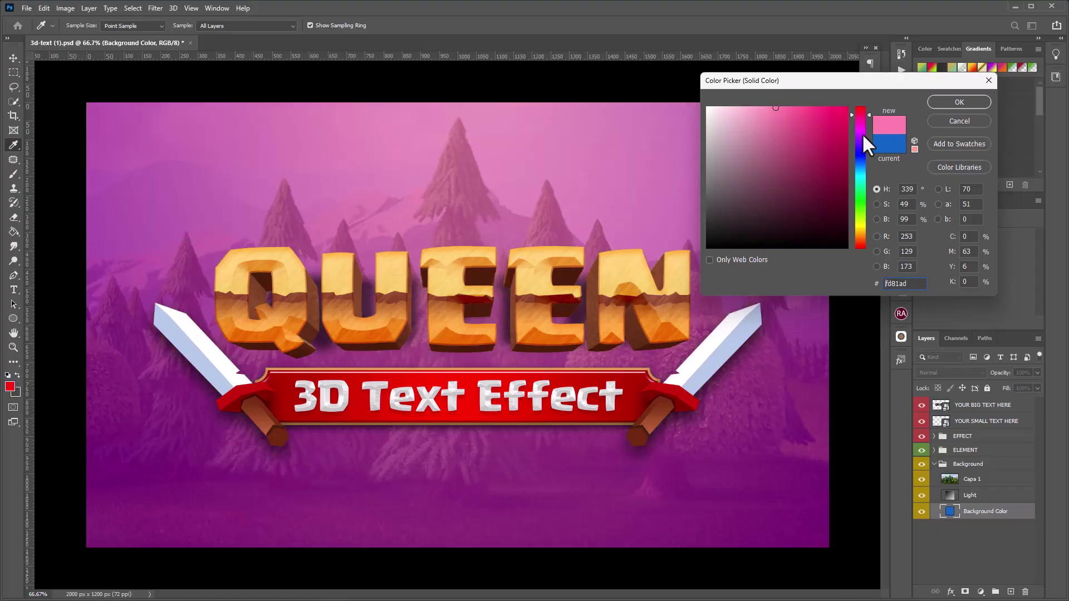
click(861, 134)
drag(861, 150, 861, 194)
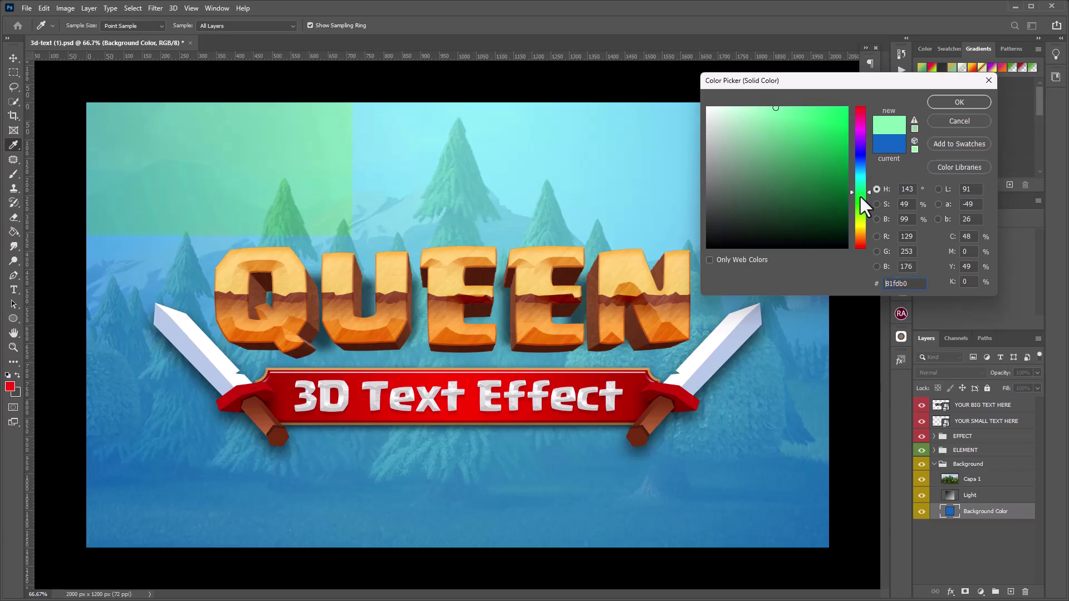
click(863, 243)
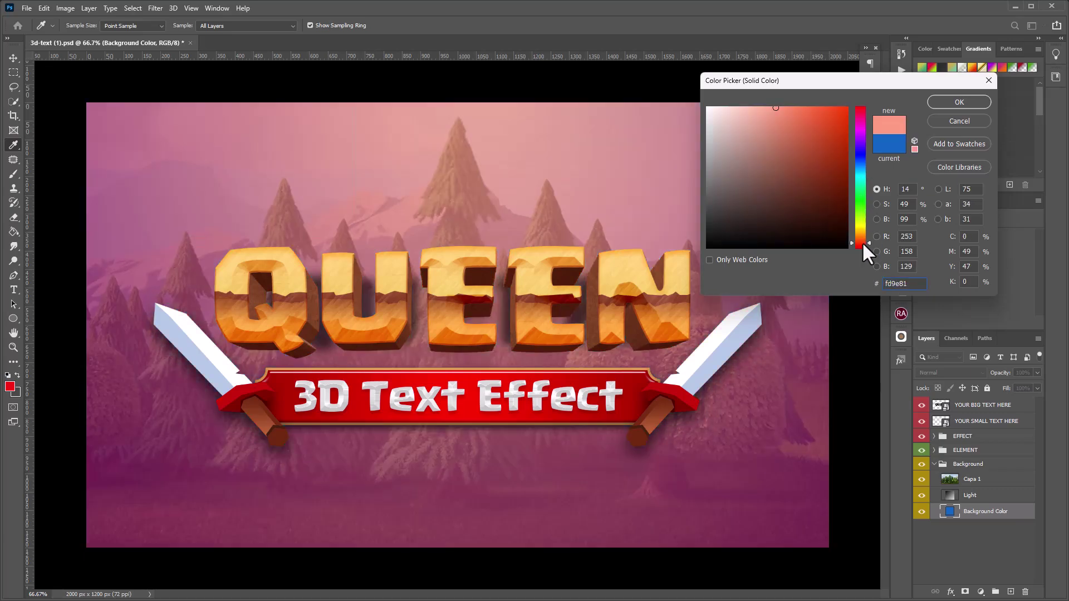
click(860, 112)
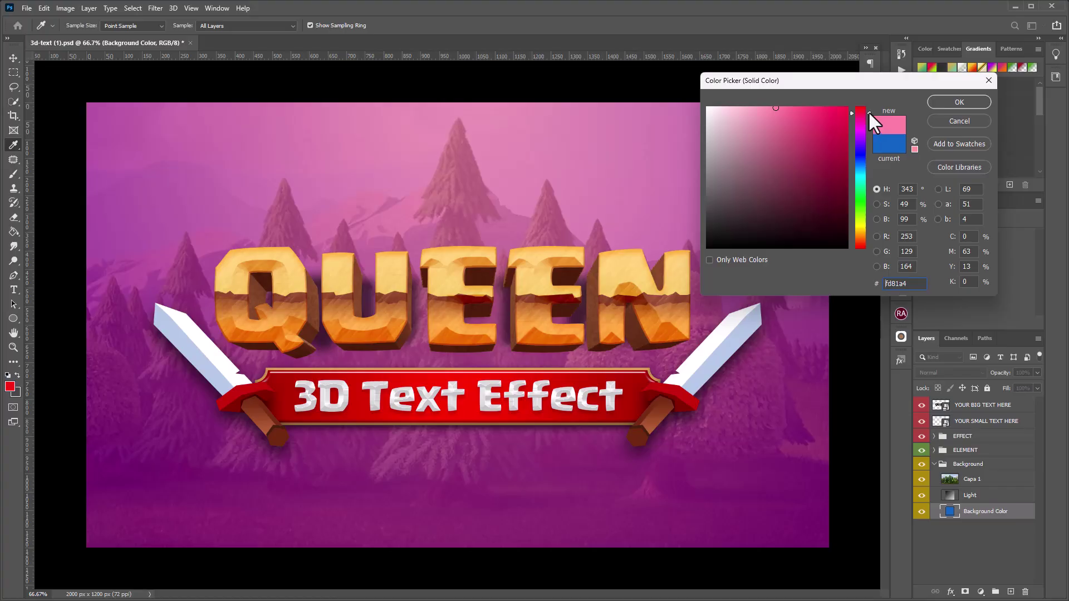
drag(869, 111, 868, 88)
click(820, 112)
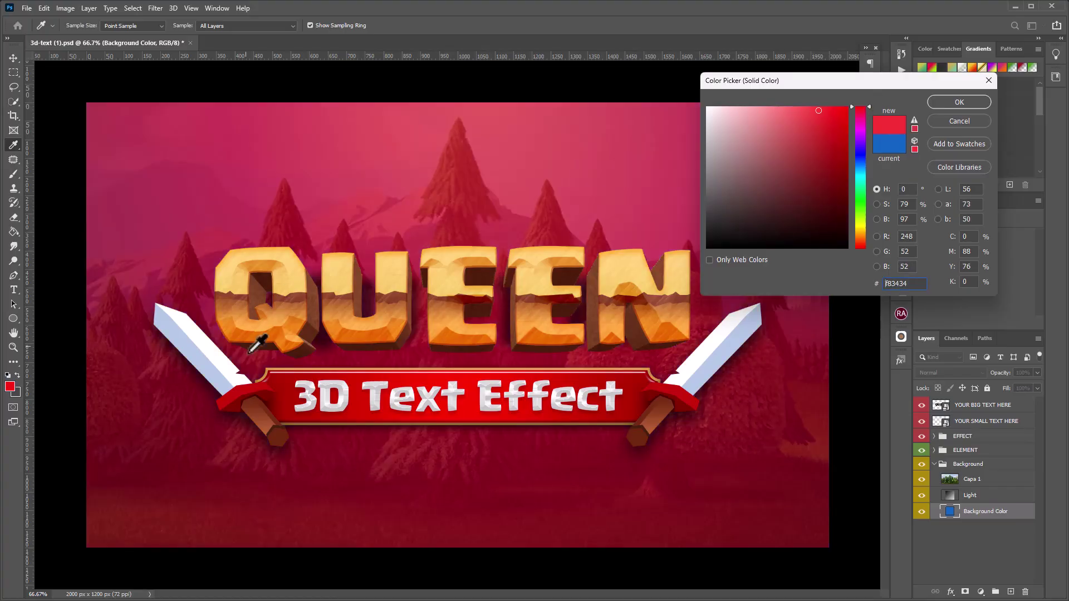
click(843, 112)
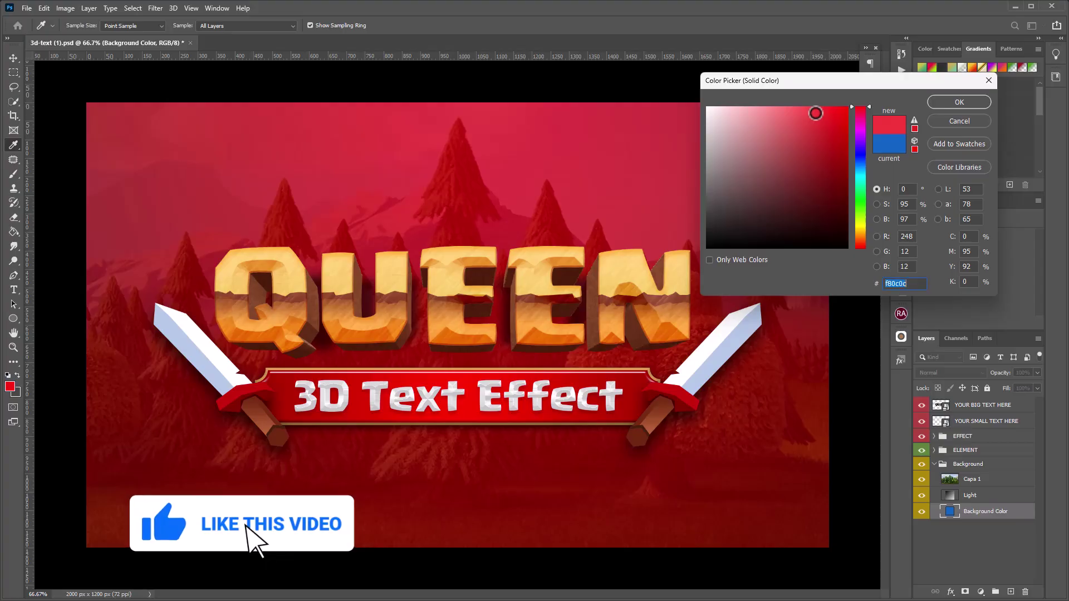
click(805, 143)
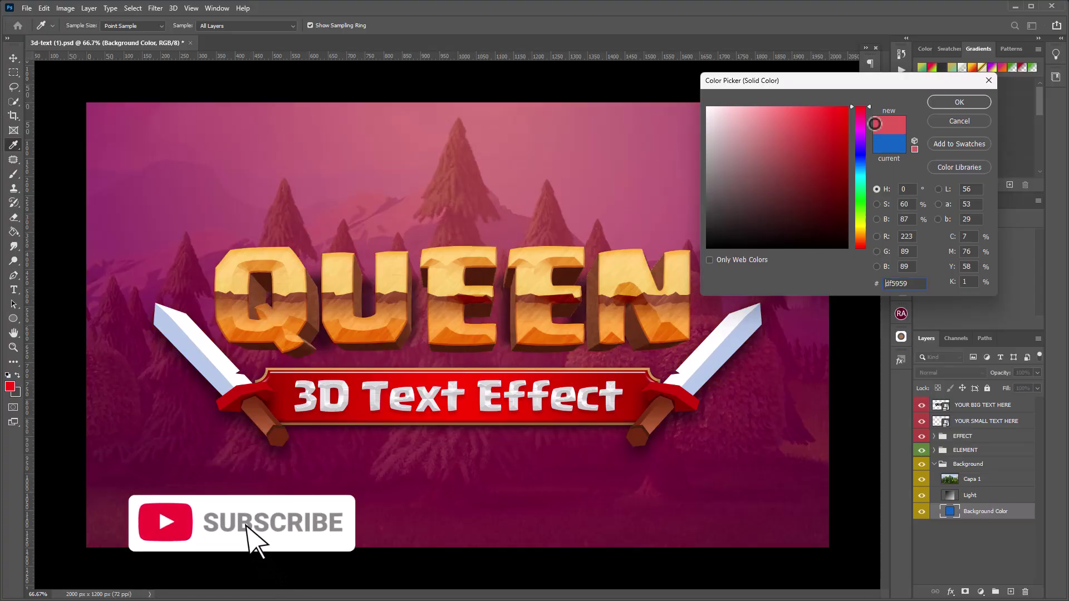
click(985, 104)
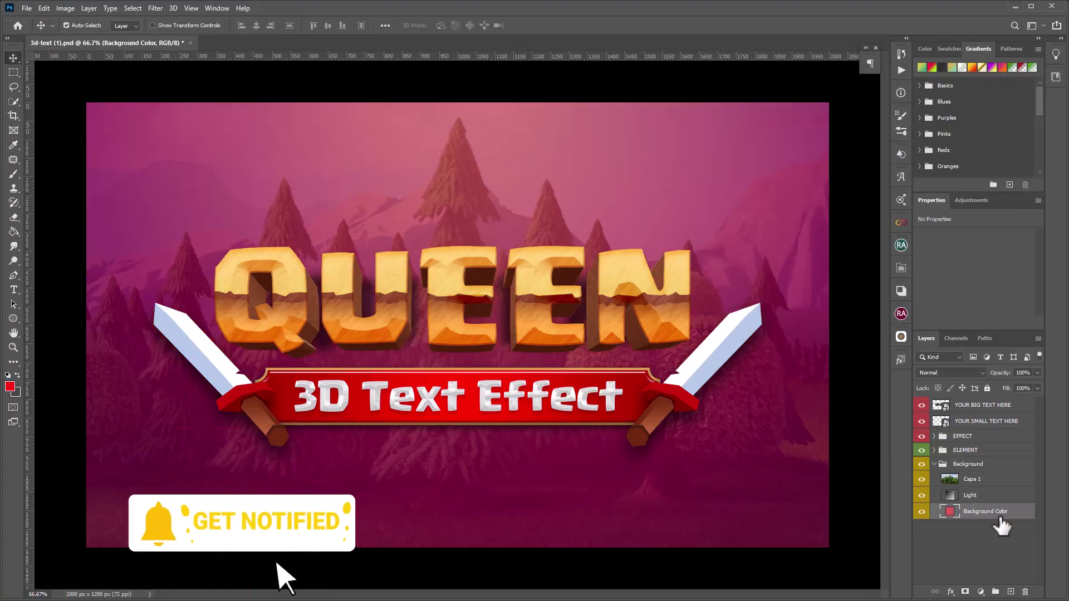
Check the Light and Capa 1 layers and the whole Background group by toggling their visibility, and collapse the group
click(989, 480)
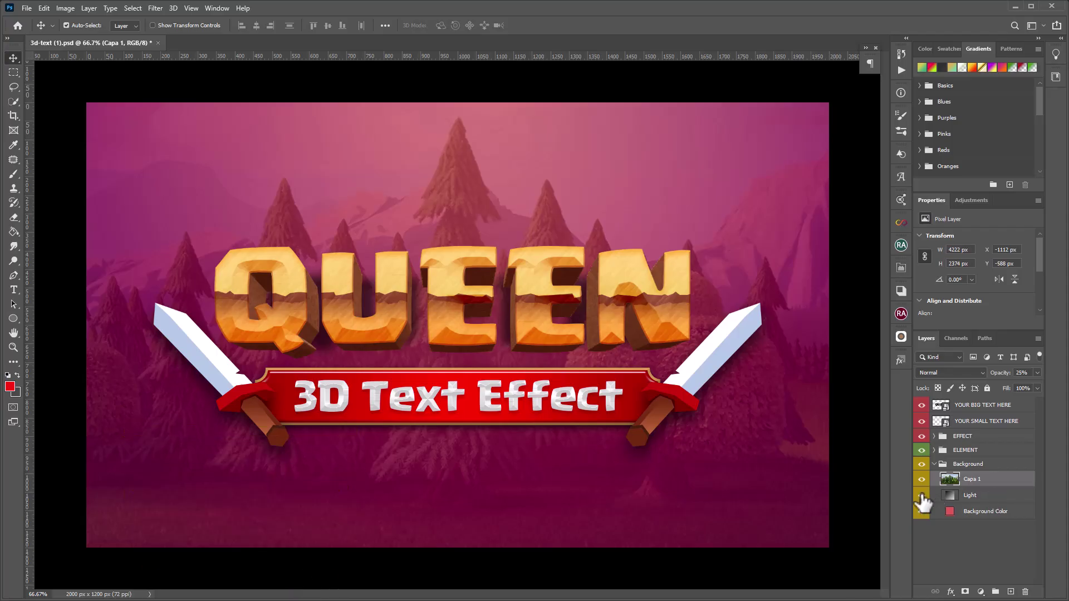
click(921, 497)
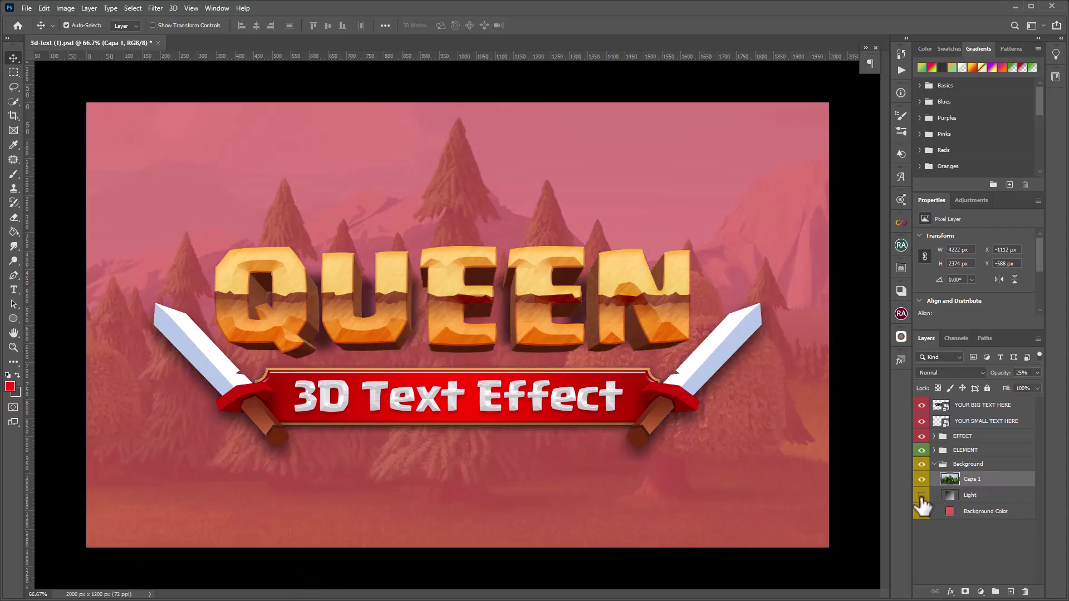
click(920, 497)
click(921, 480)
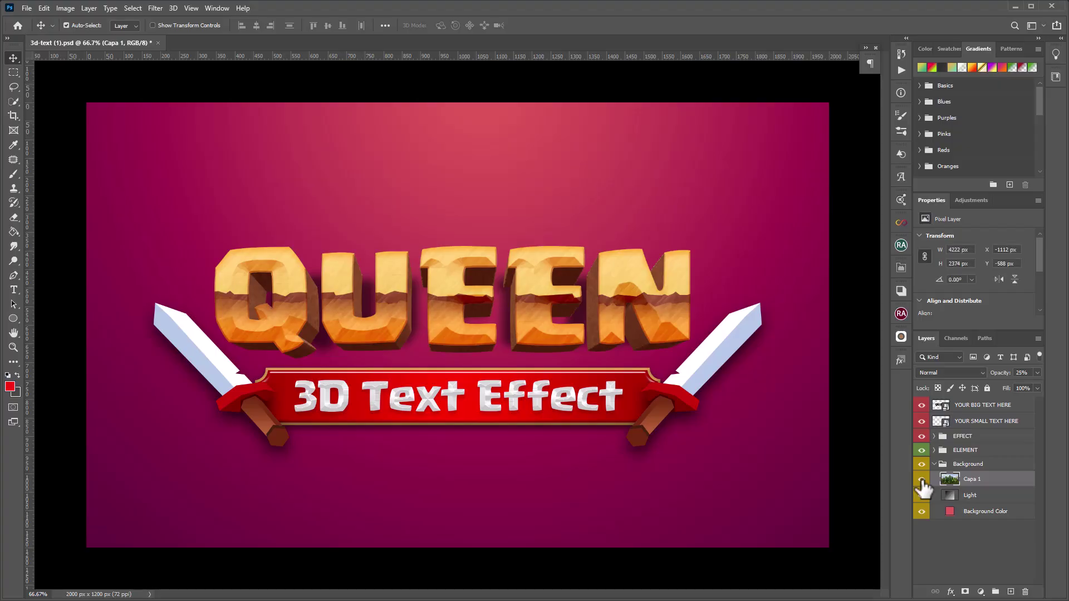
click(921, 480)
click(922, 465)
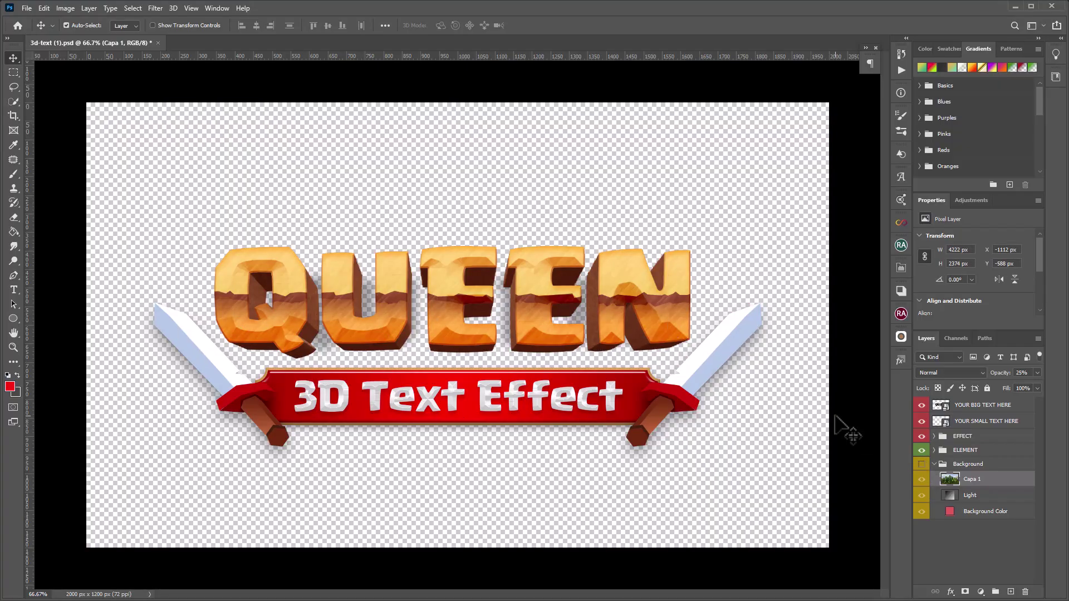
click(922, 465)
click(935, 465)
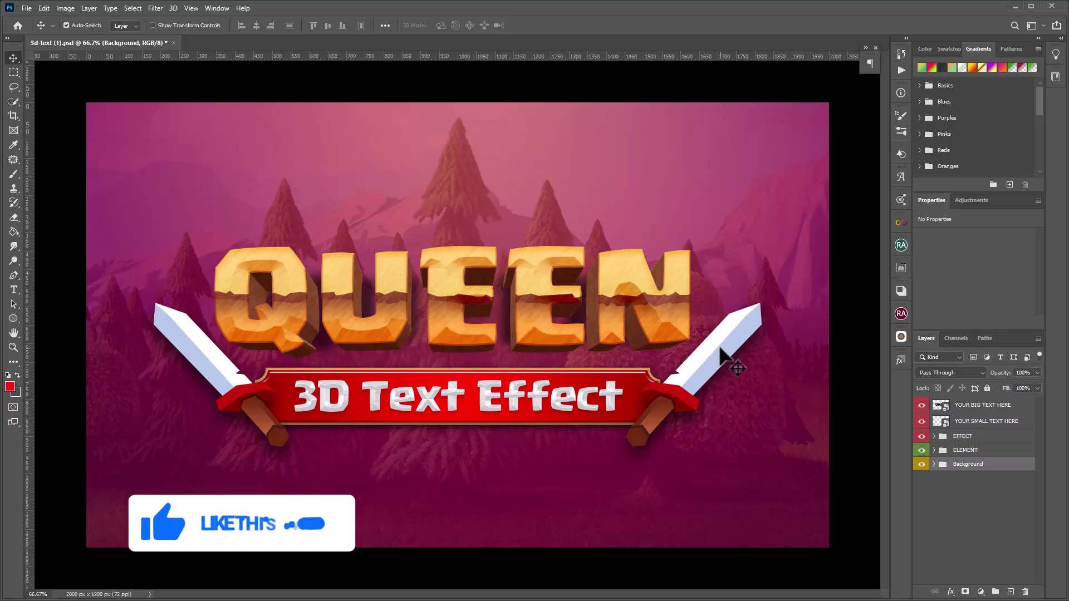
Check the SWORD 2 and SWORD 1 groups inside ELEMENT by toggling their visibility, and select the FRAME shape layer
click(732, 363)
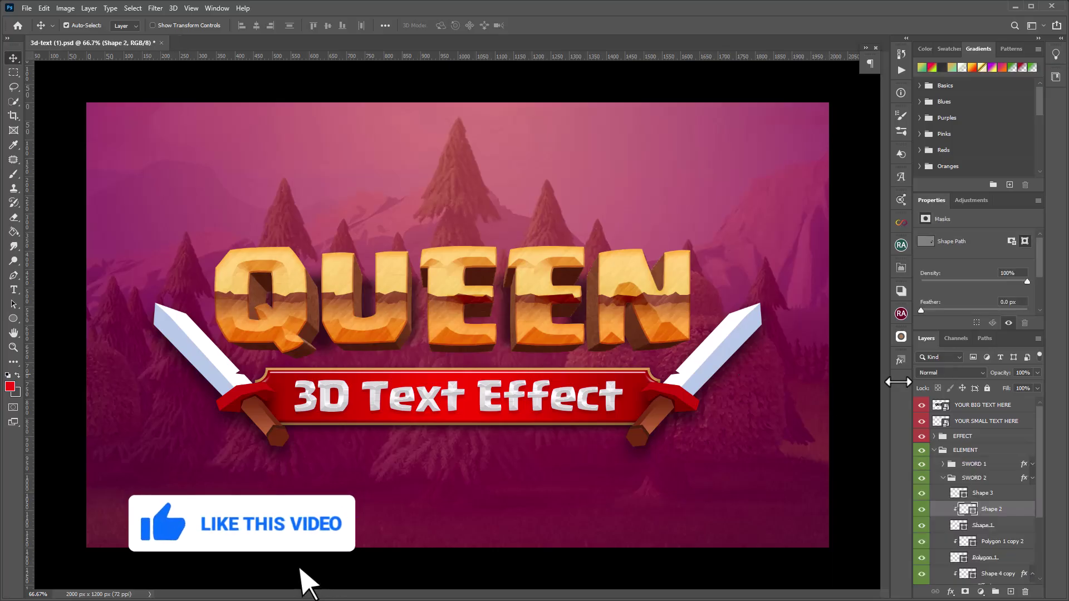
click(922, 478)
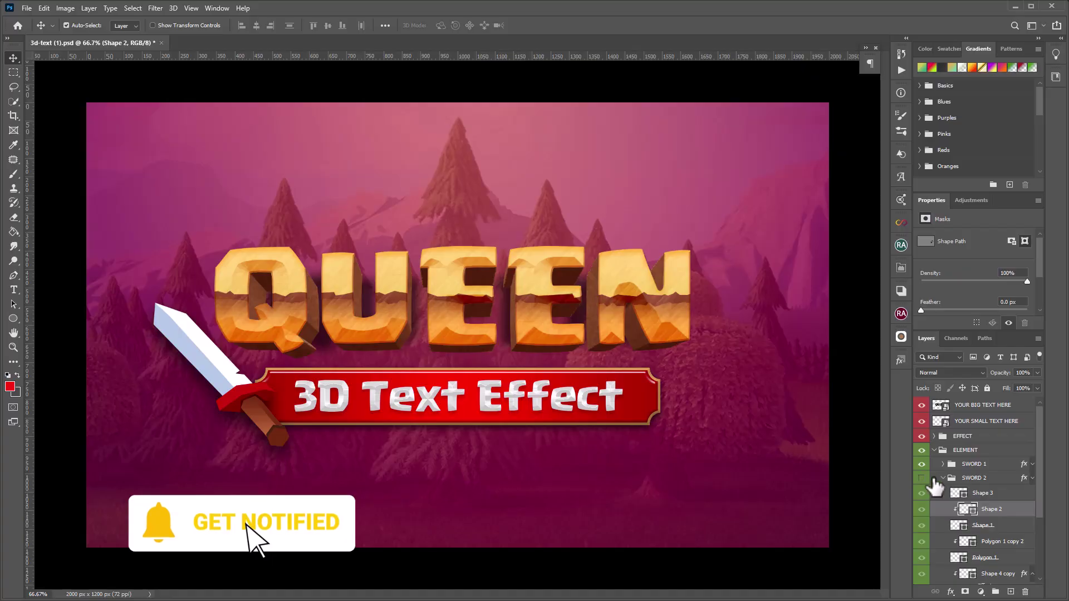
click(943, 477)
click(922, 463)
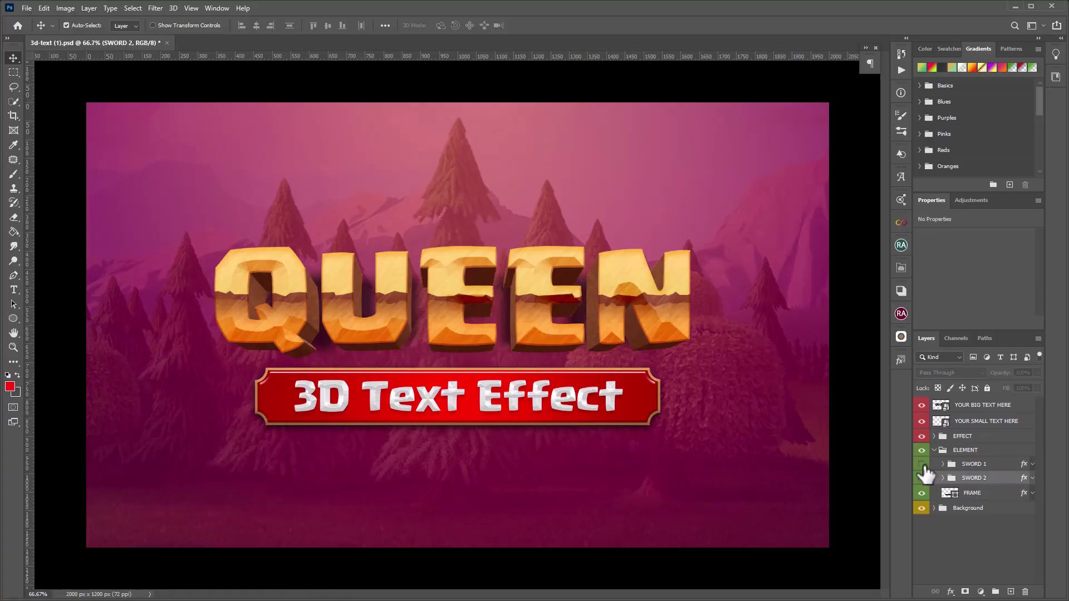
click(922, 465)
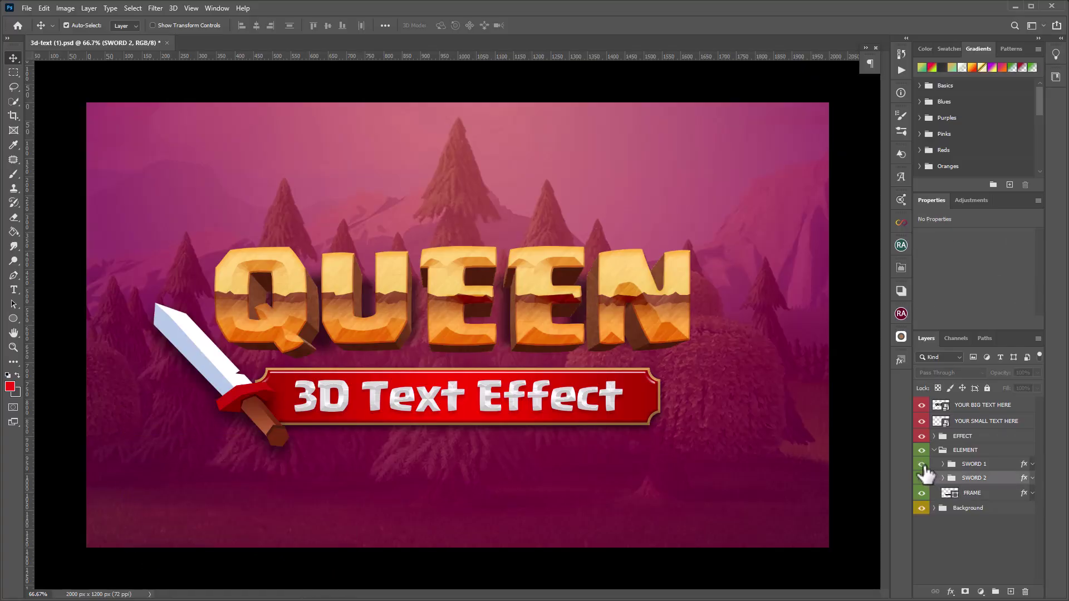
click(922, 479)
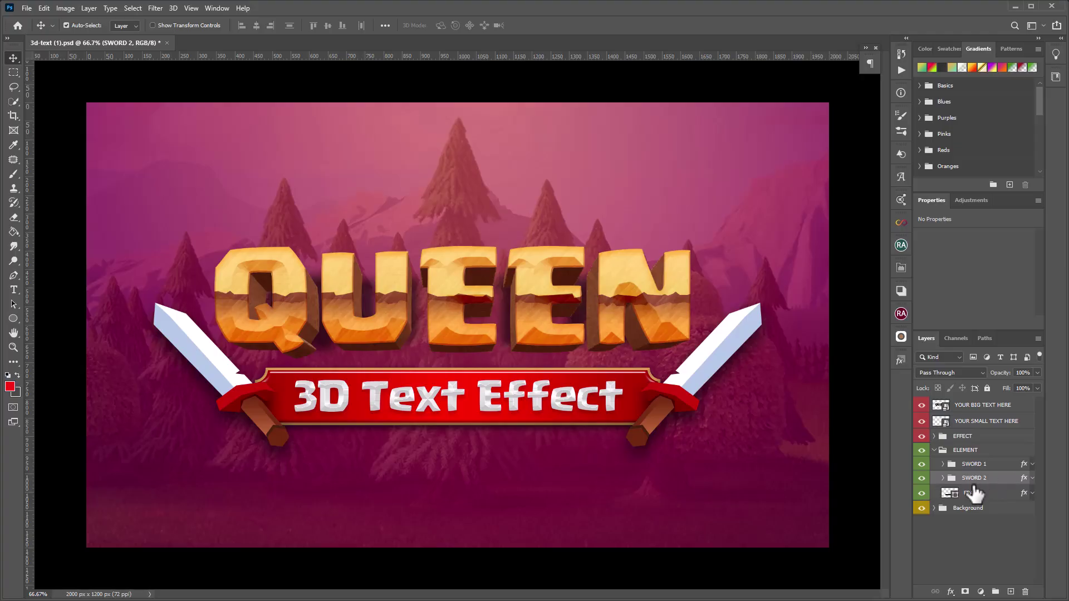
click(632, 406)
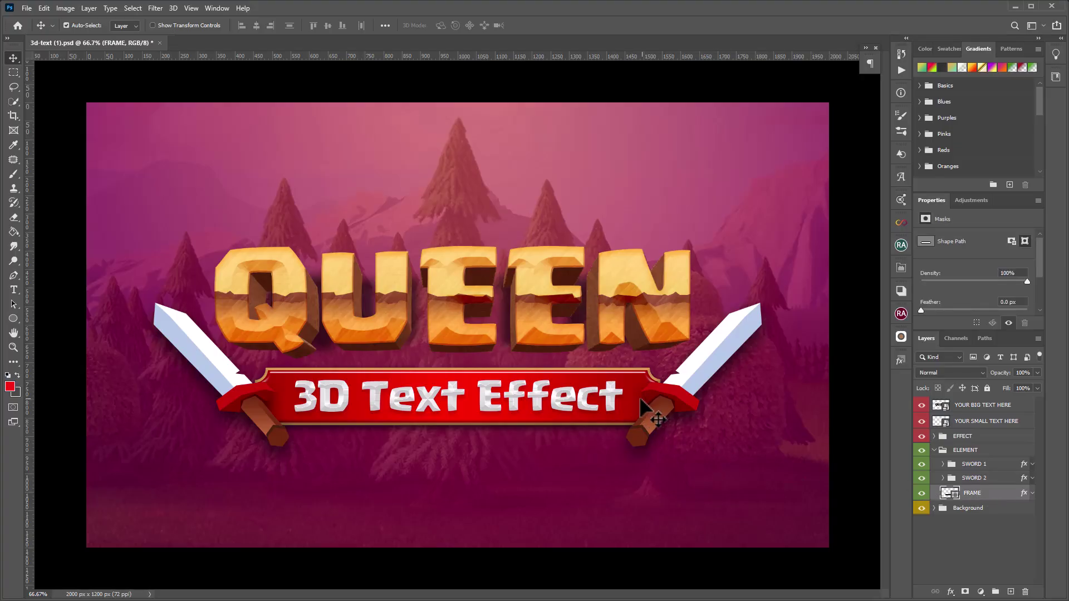
Check the FRAME layer's visibility and open the gradient of its Gradient Overlay effect for editing
click(922, 493)
click(948, 591)
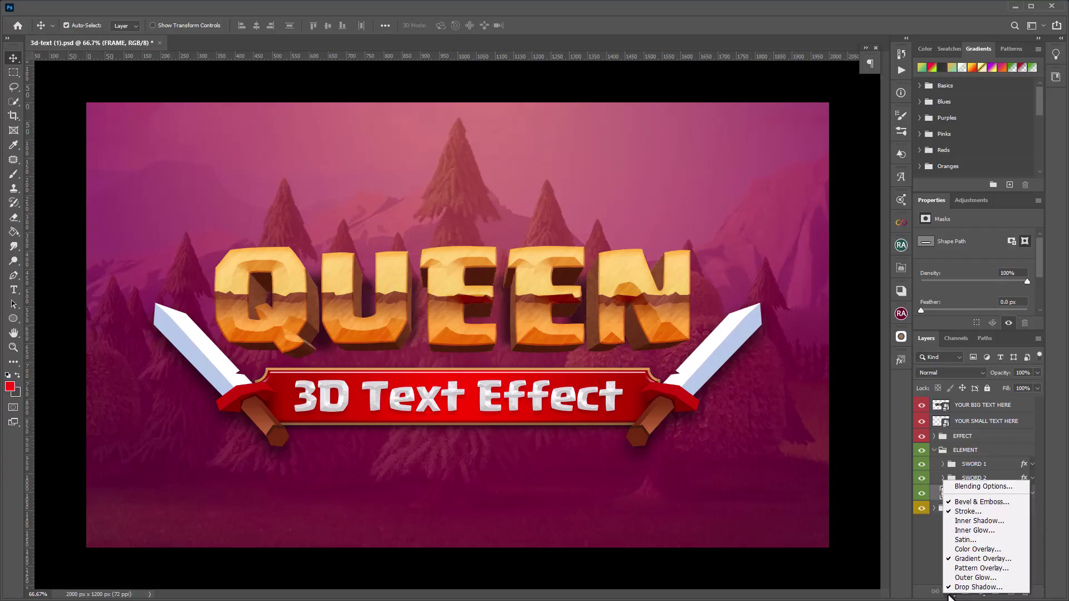
click(963, 486)
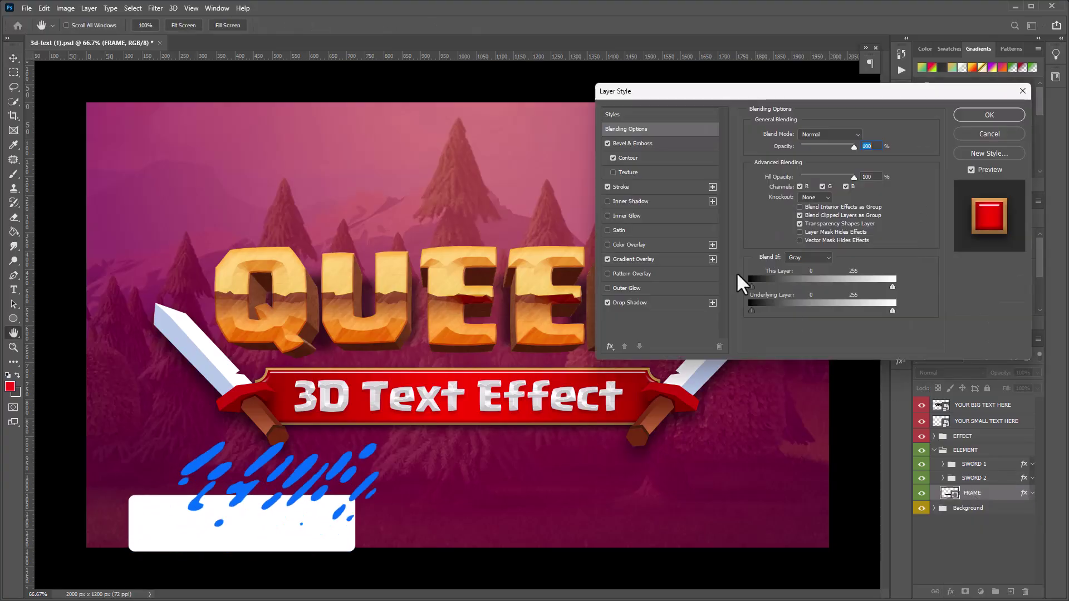
click(629, 260)
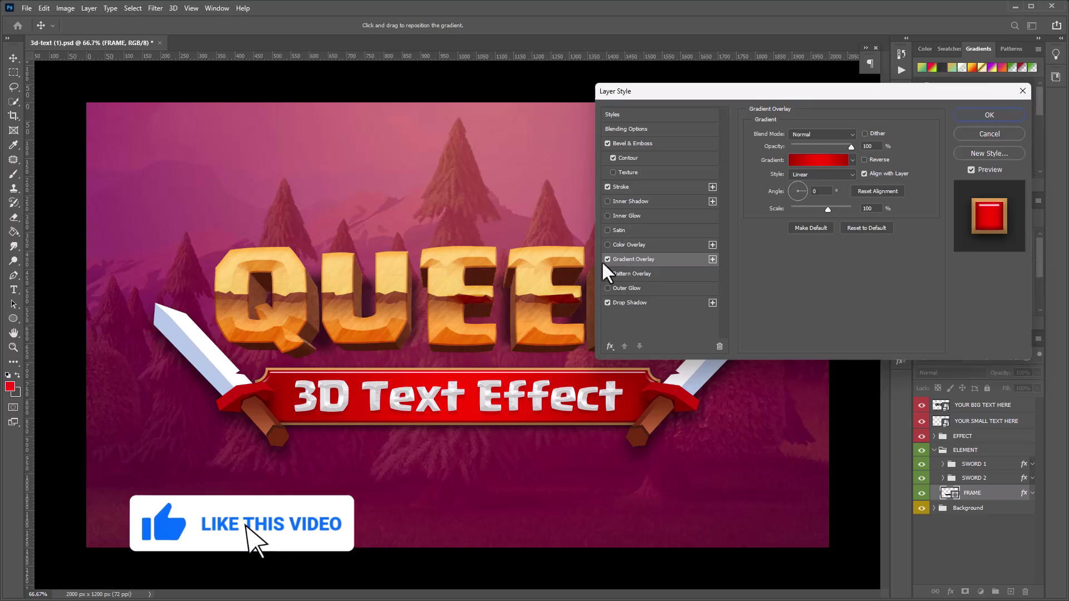
click(814, 160)
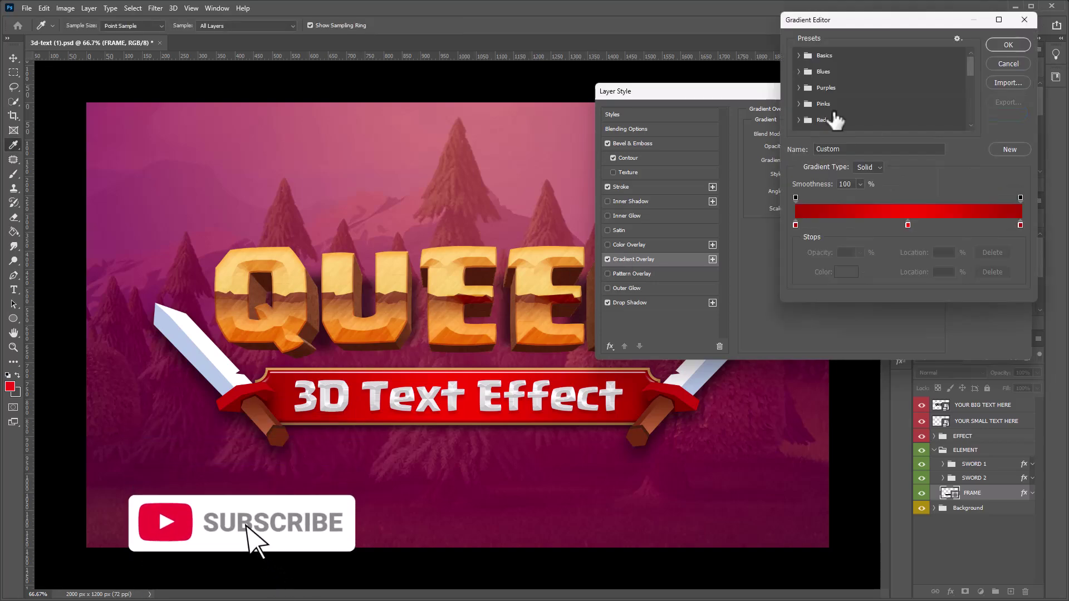
Try the Blues gradient presets Blue_14, Blue_24, Blue_29 and Blue_30 on the frame's overlay
click(799, 72)
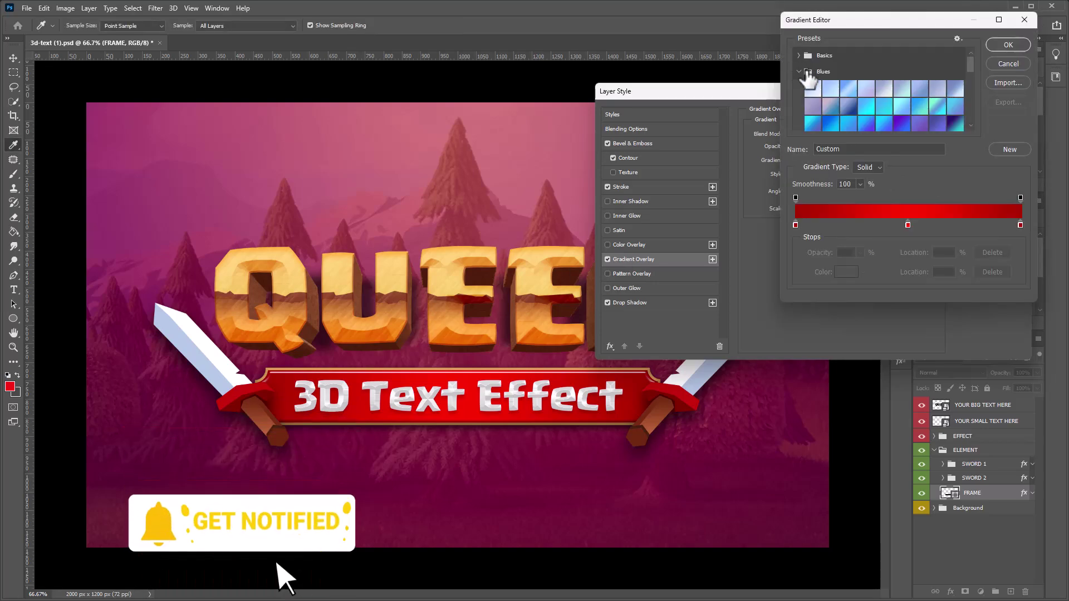
click(884, 105)
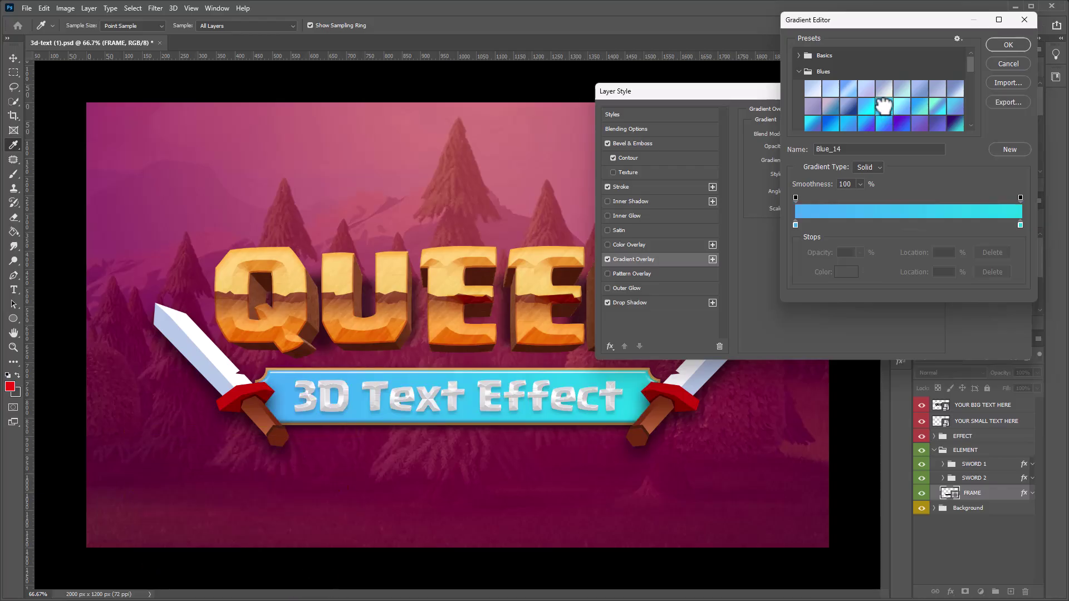
scroll(895, 119, down, 1)
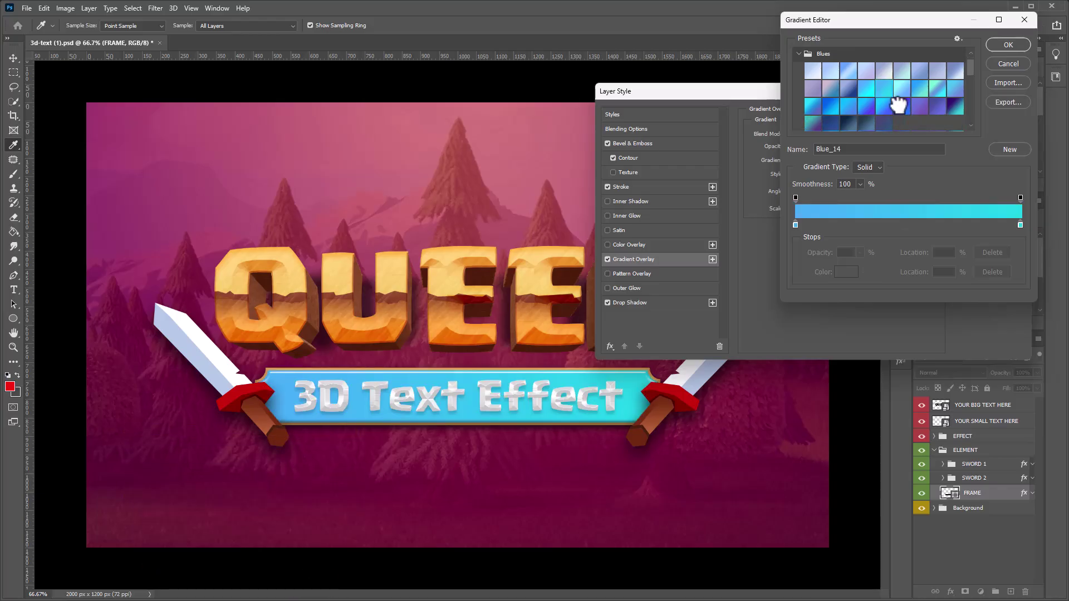
click(900, 105)
scroll(888, 118, down, 2)
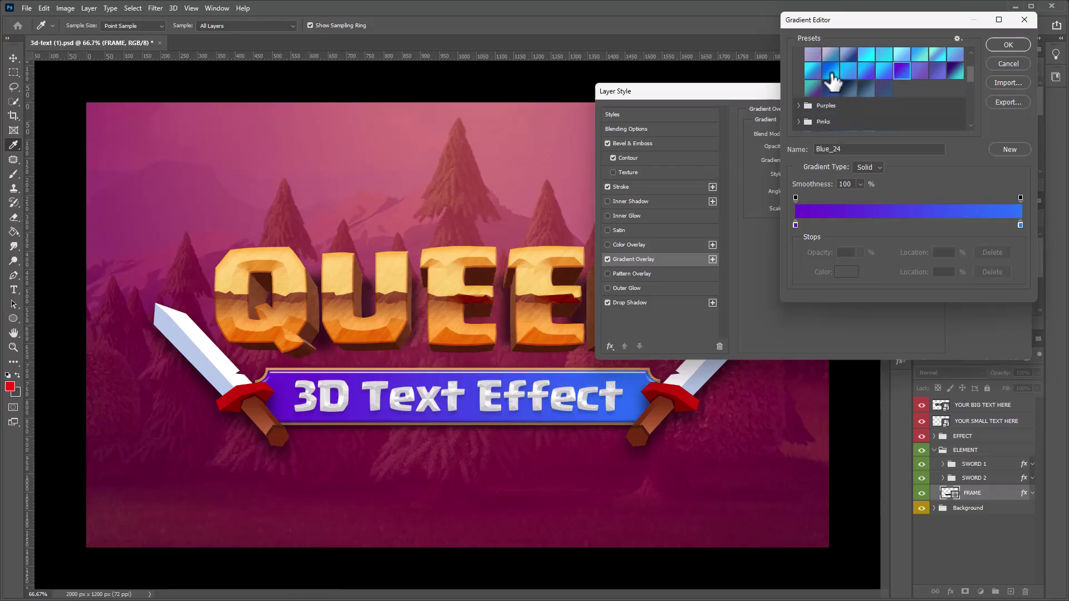
click(830, 70)
click(828, 88)
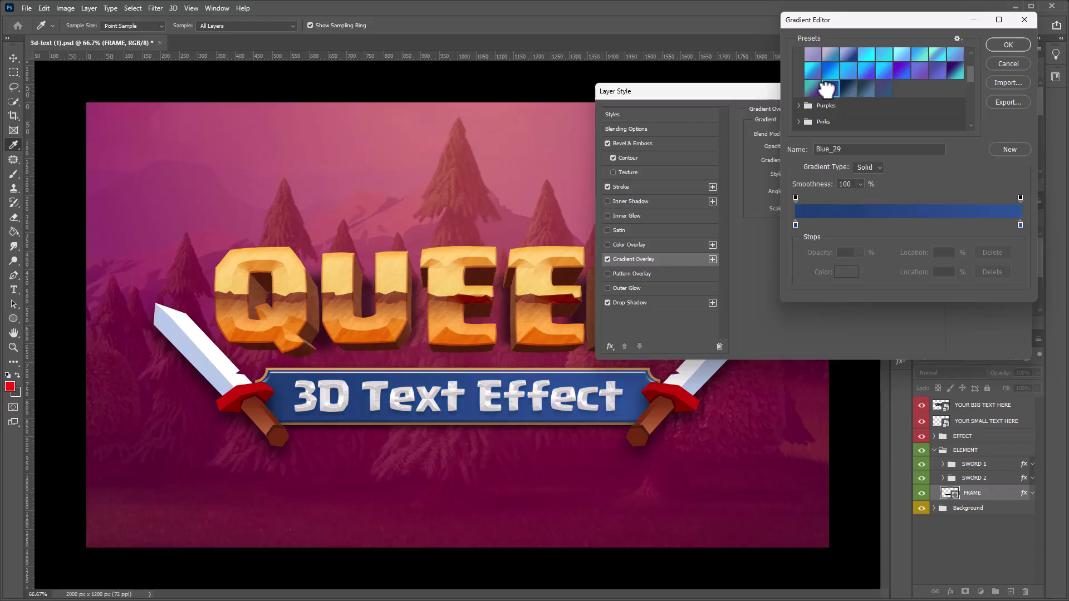
click(848, 88)
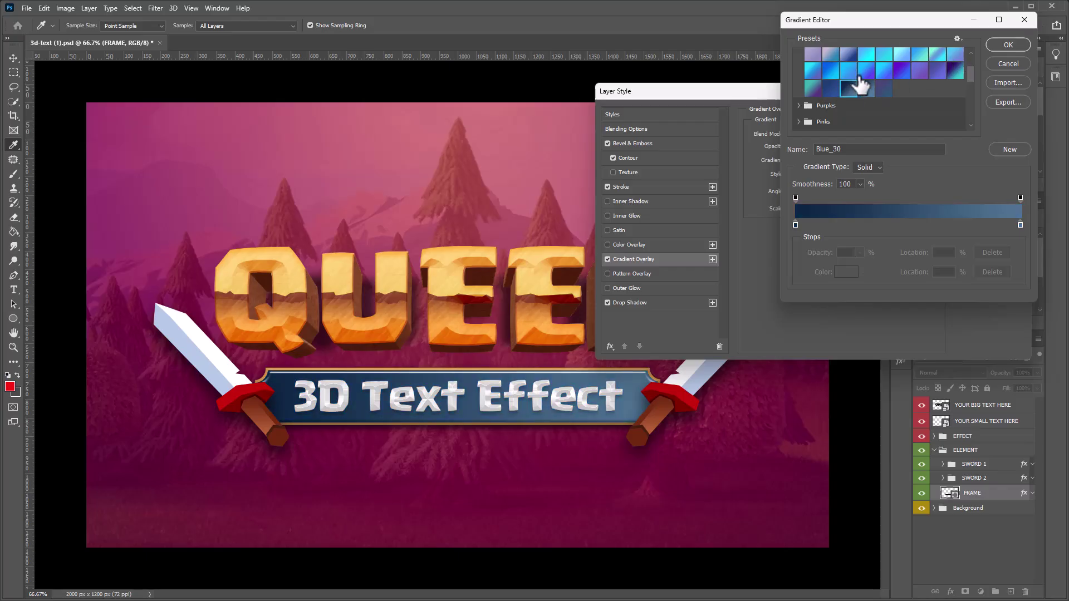
Try the Greens gradient presets Green_15, Green_31 and Green_28 on the frame's overlay
scroll(827, 99, down, 2)
scroll(824, 100, down, 2)
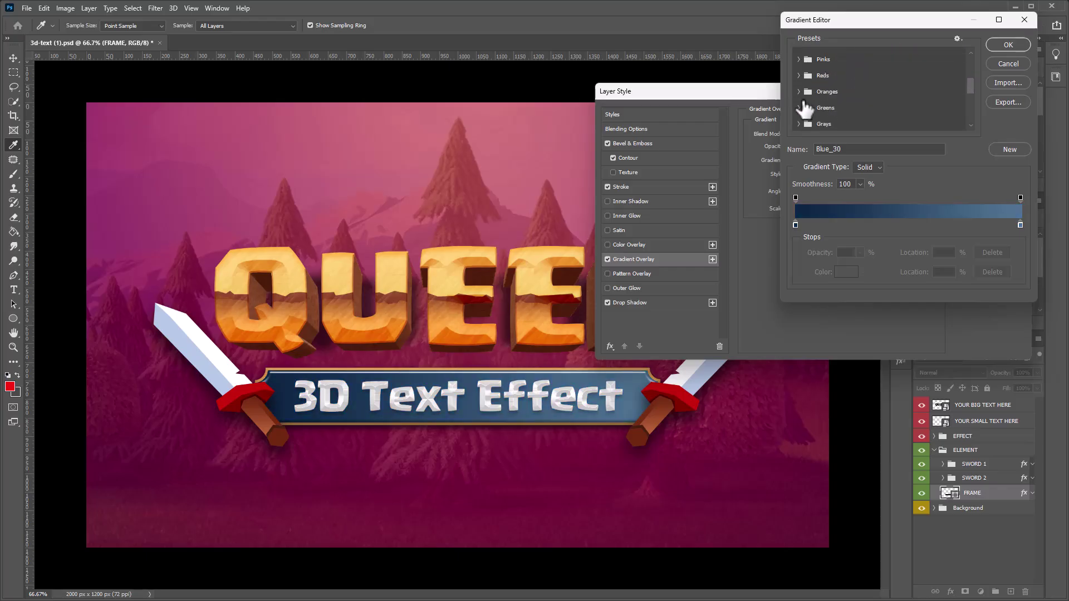
click(802, 108)
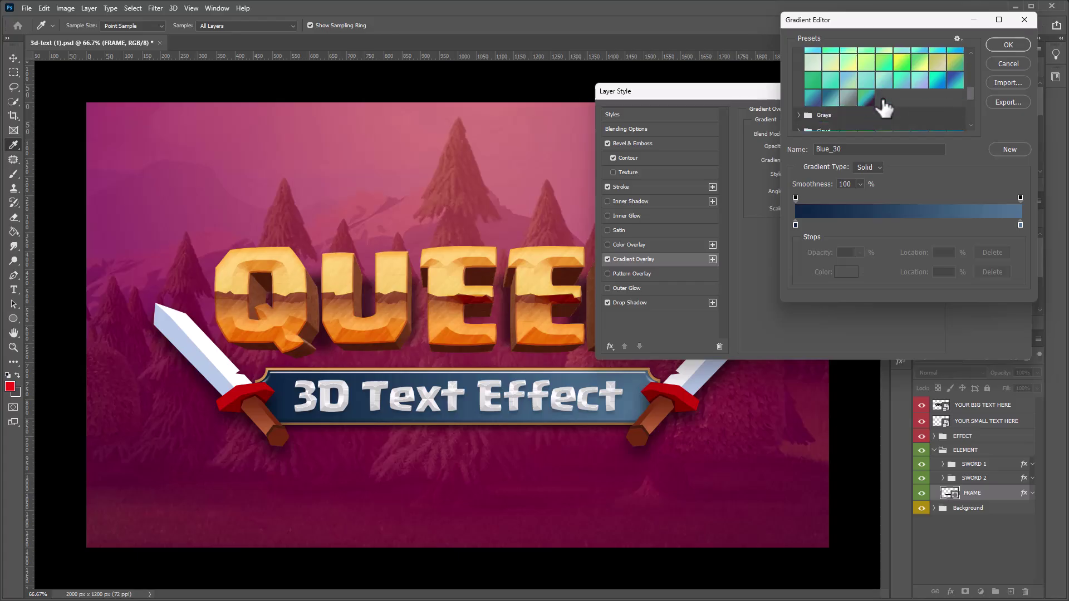
click(902, 62)
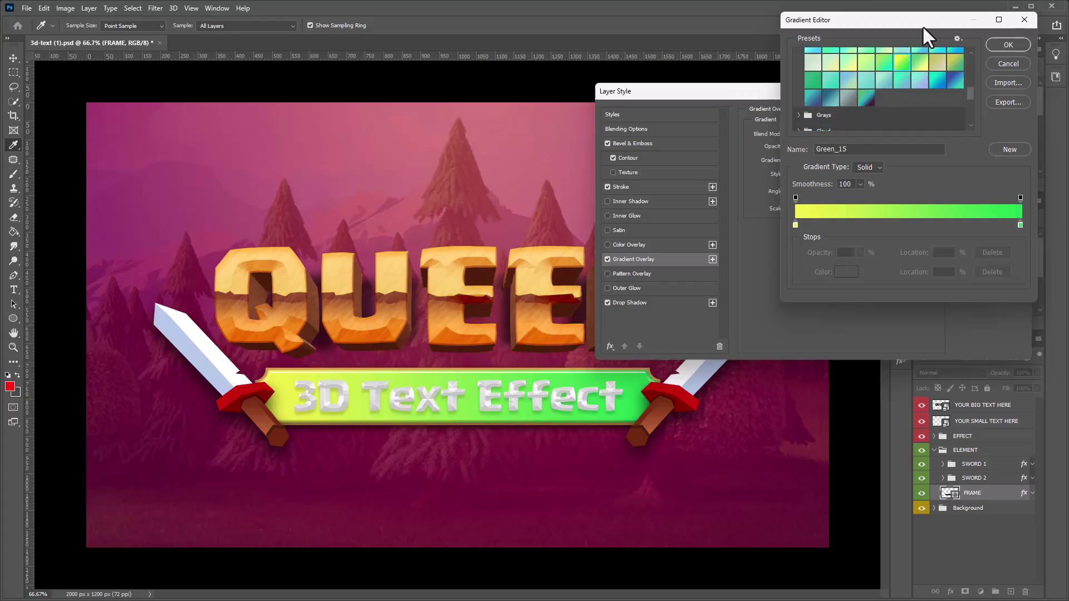
click(865, 94)
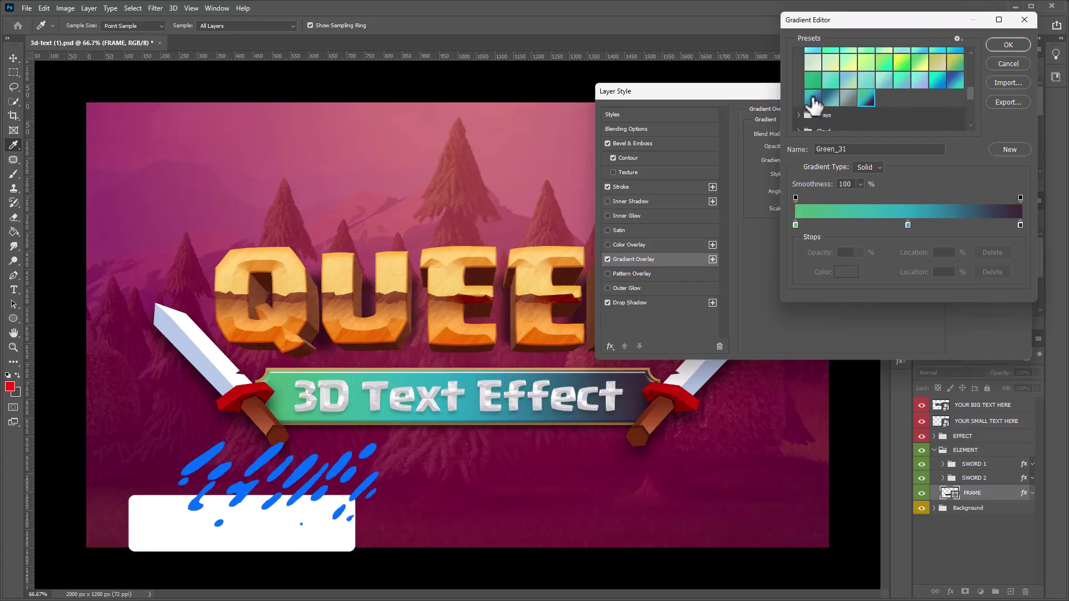
Apply the Gray_14 preset from the Grays group to the frame's gradient overlay
scroll(913, 87, down, 1)
click(799, 80)
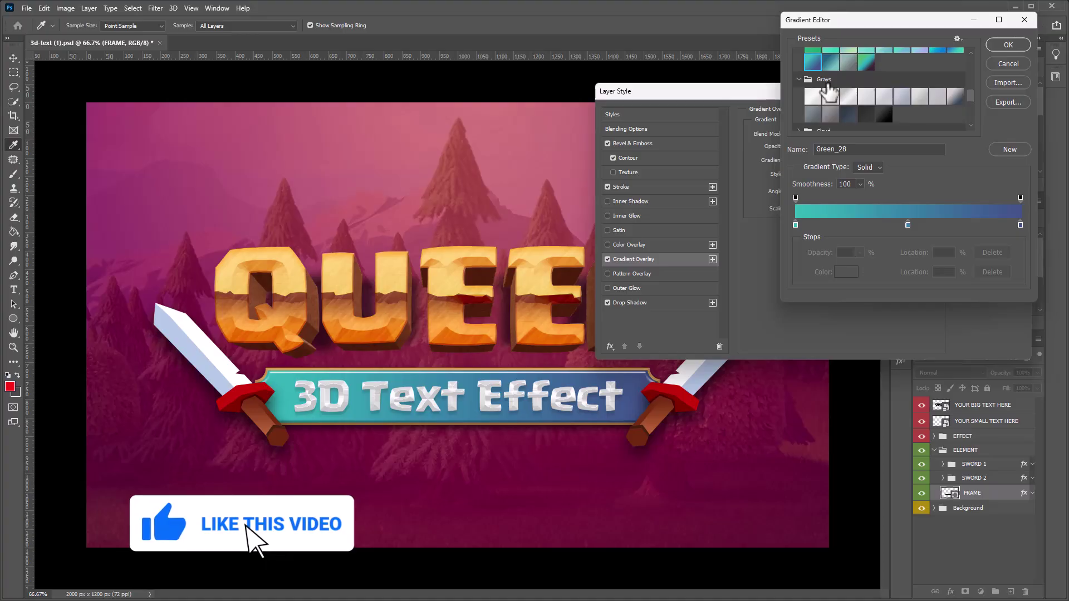
scroll(869, 95, down, 1)
click(883, 79)
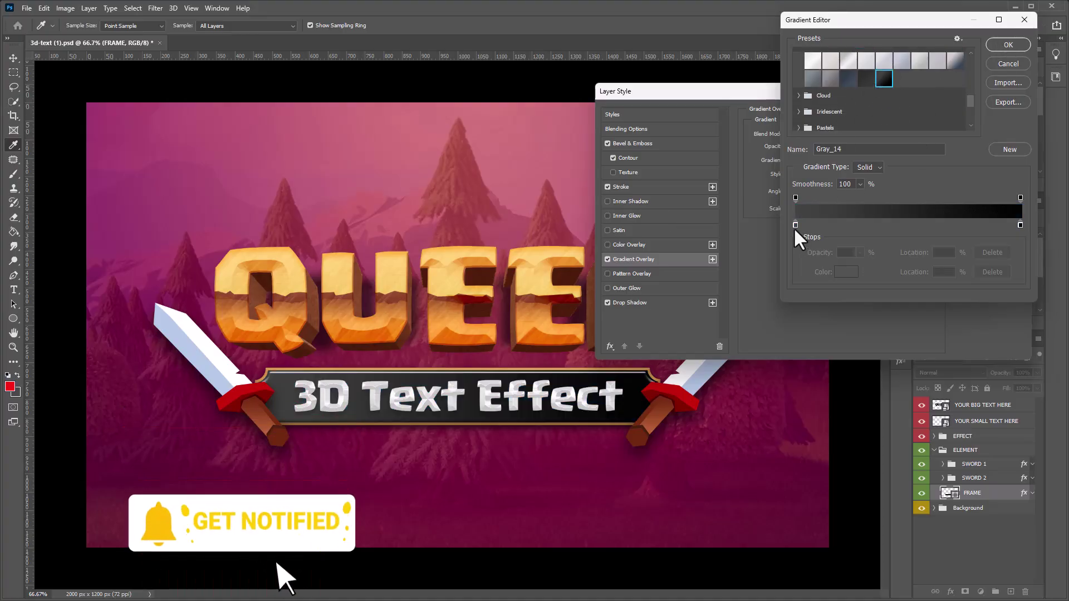
Set the gradient's end colour stop at location 100% to dark grey #313030 and accept the gradient
click(1019, 224)
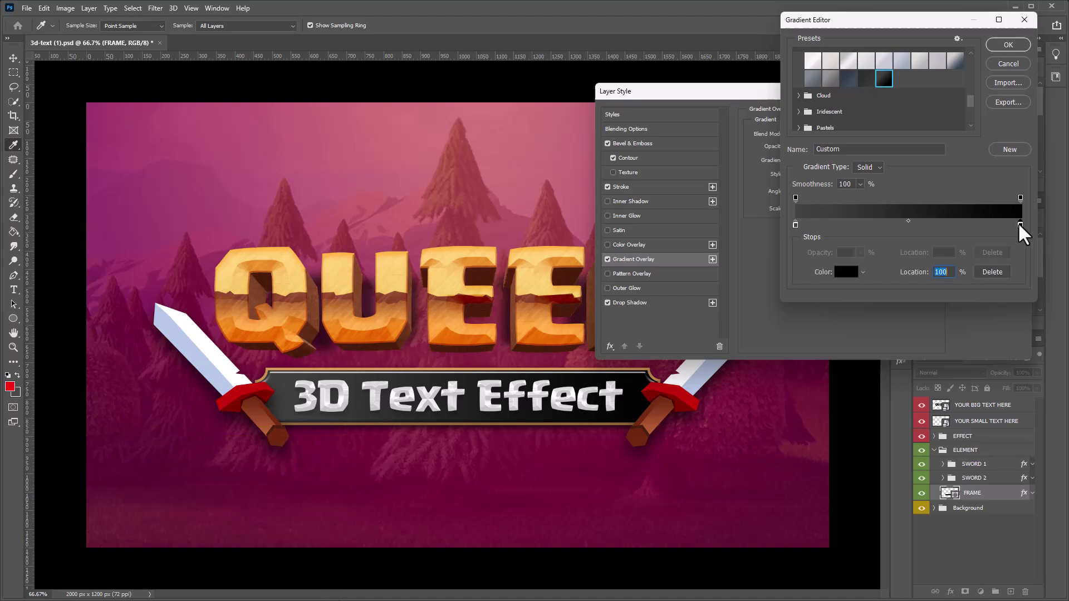
click(844, 273)
click(710, 222)
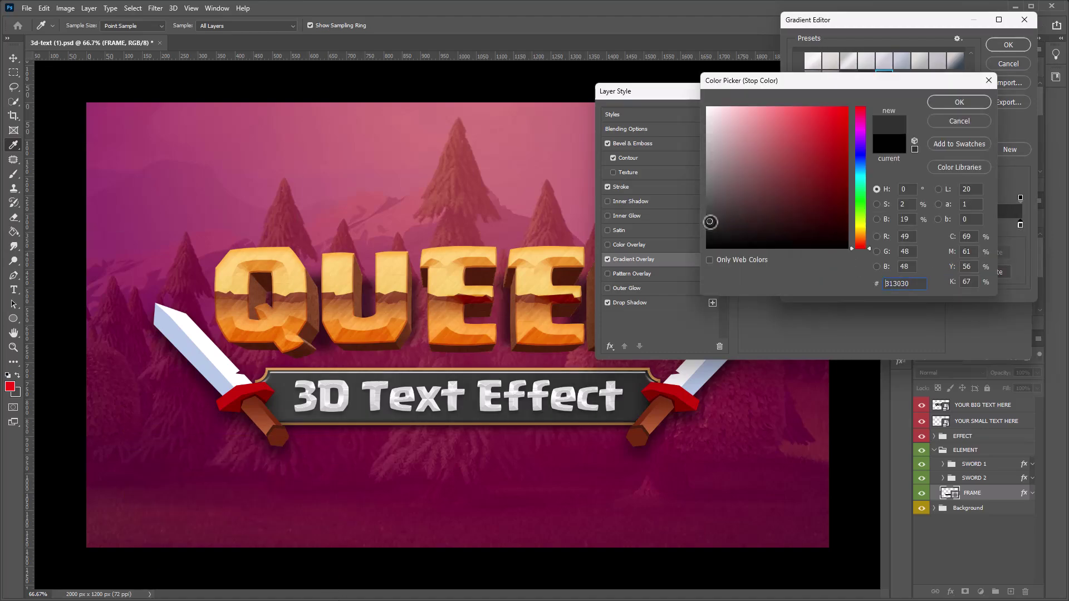
click(958, 103)
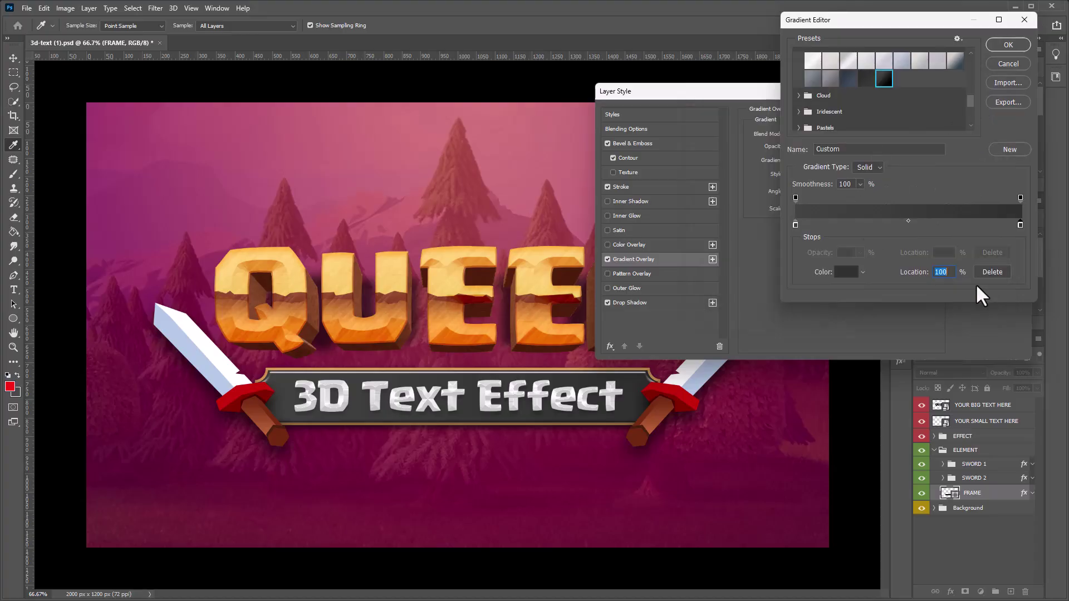
click(1009, 45)
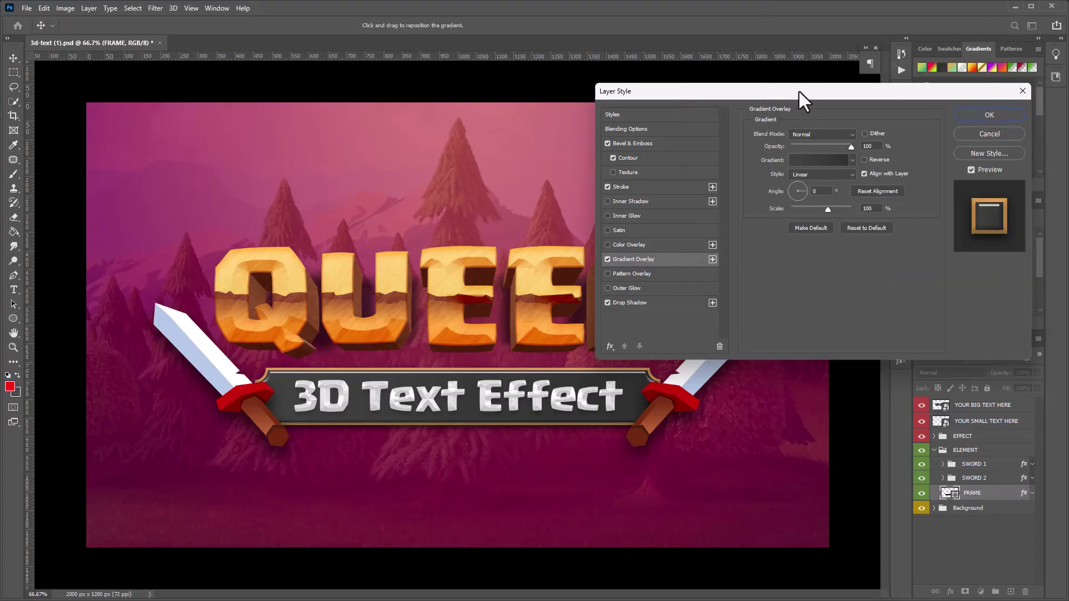
Change the FRAME layer's stroke colour to light grey #afaeae
mouse_move(799, 92)
mouse_down()
mouse_move(812, 76)
mouse_move(800, 79)
mouse_up()
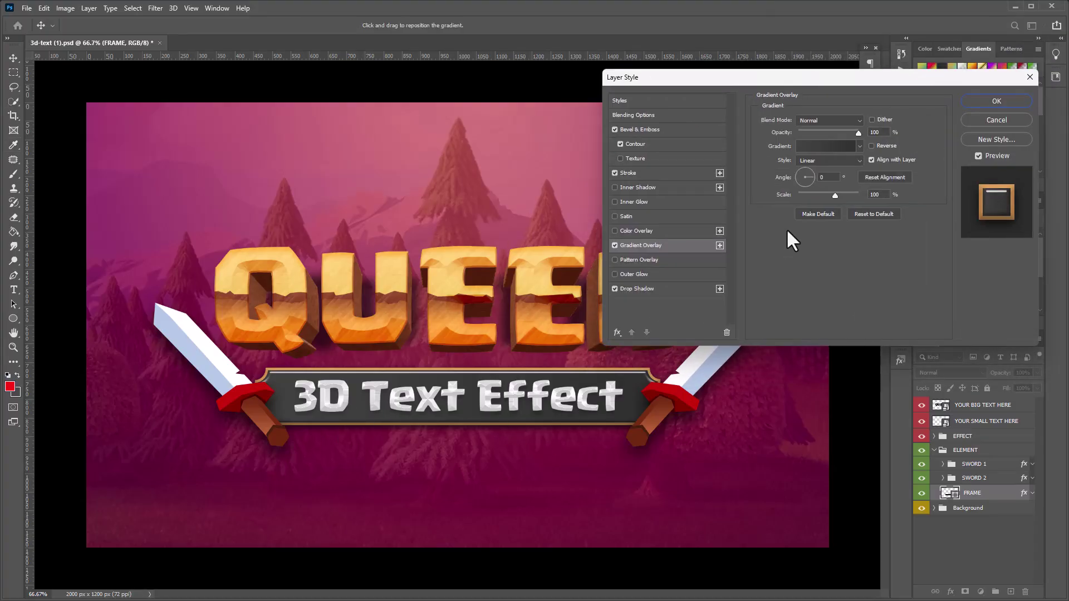
click(635, 173)
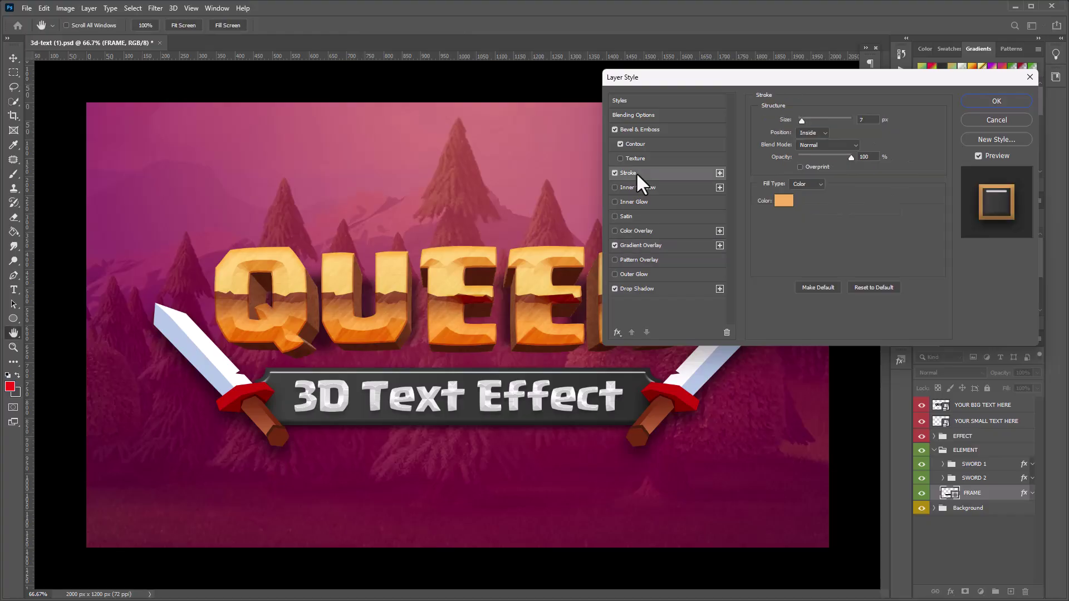
click(785, 201)
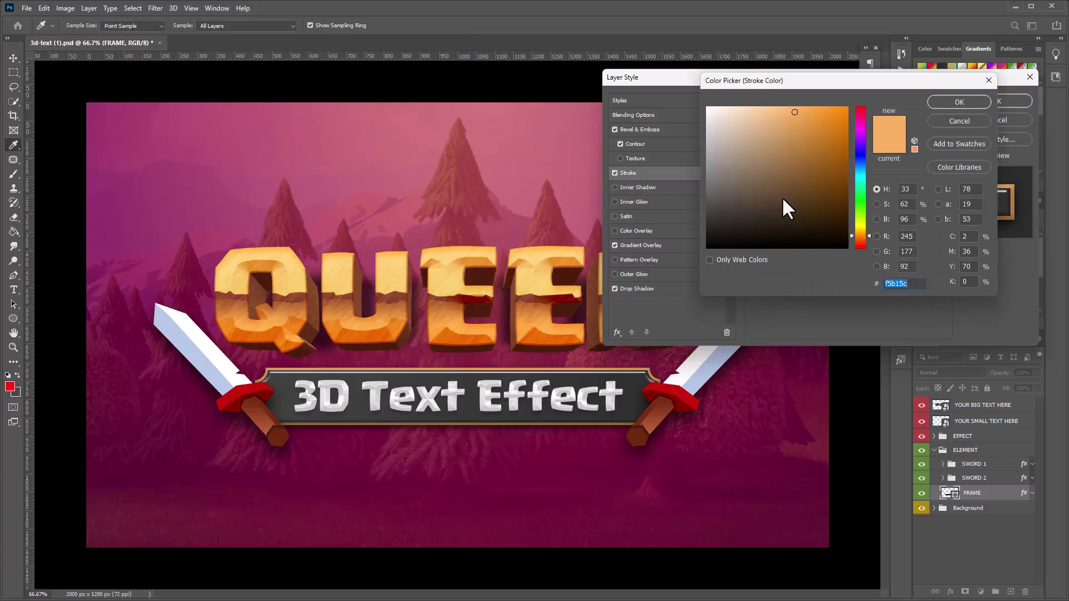
click(861, 113)
click(835, 111)
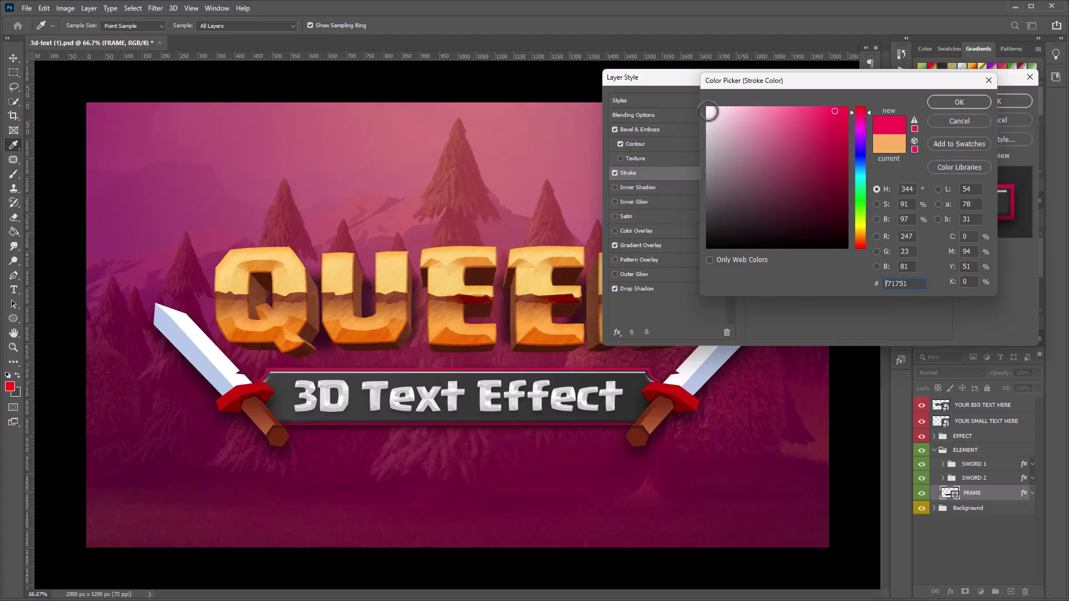
click(709, 111)
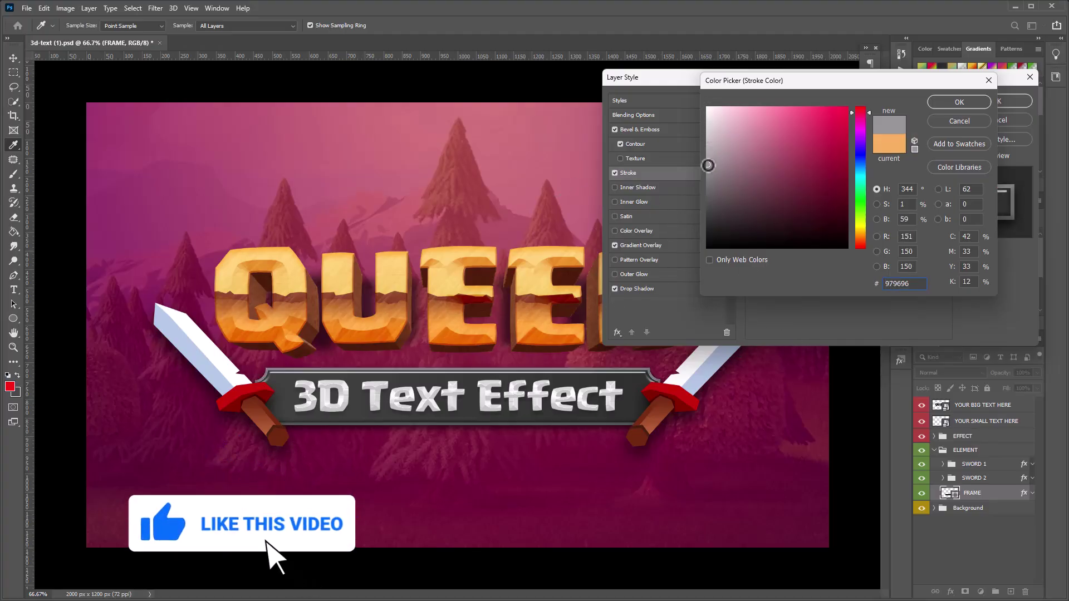
drag(708, 165, 707, 151)
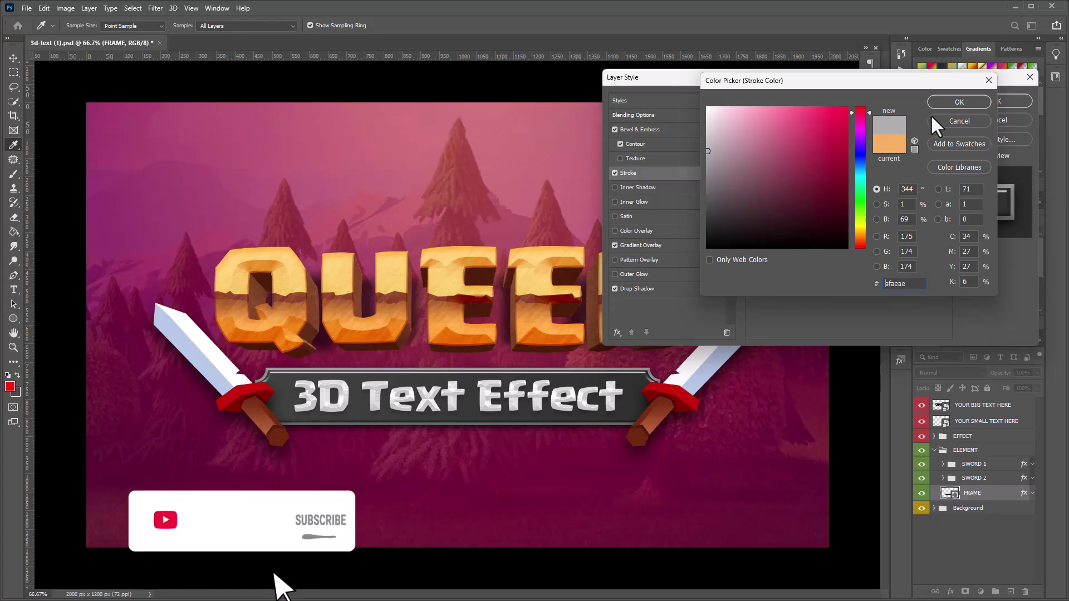
click(966, 103)
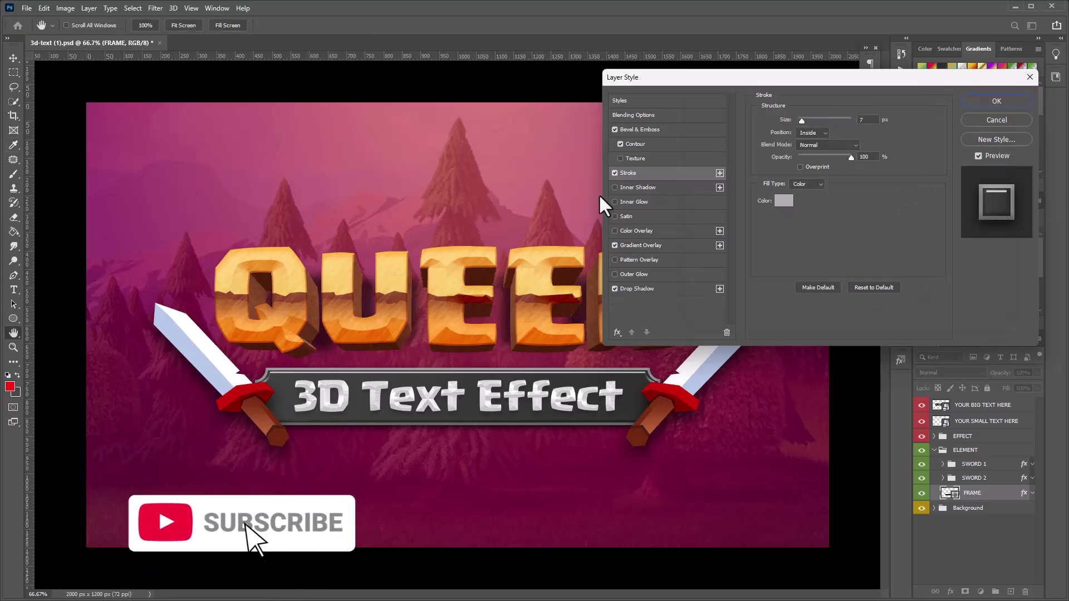
Raise the frame's Bevel & Emboss depth to about 698% and apply the layer style
click(640, 132)
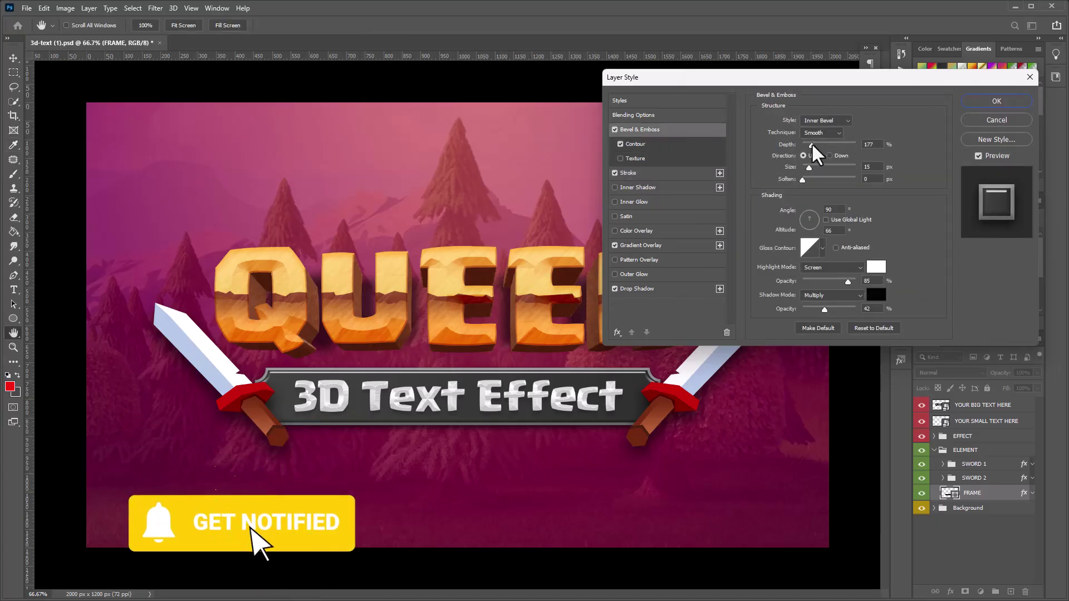
drag(811, 144, 840, 142)
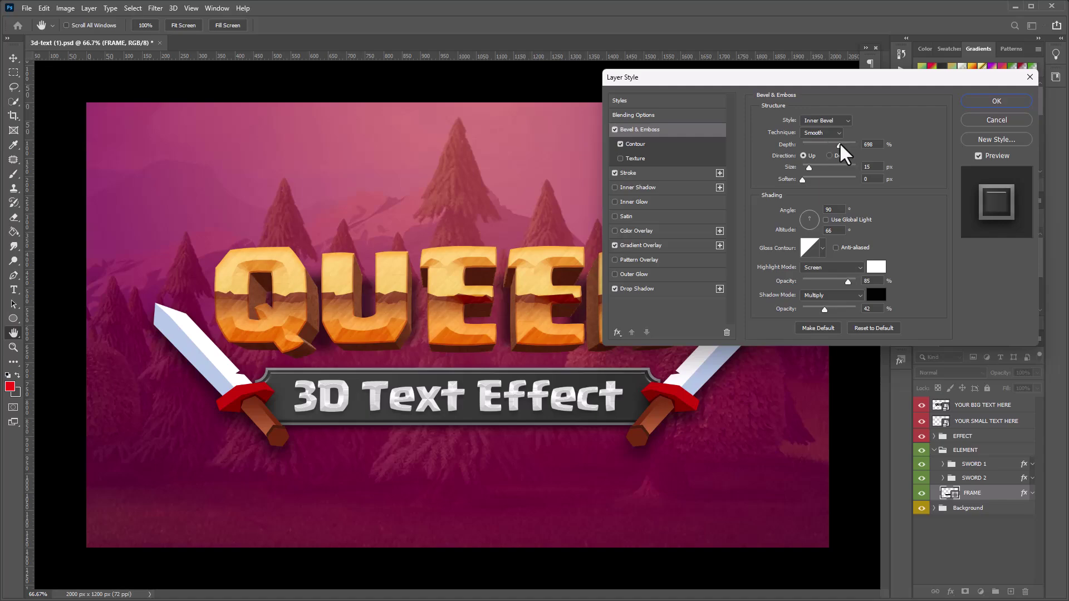
click(997, 101)
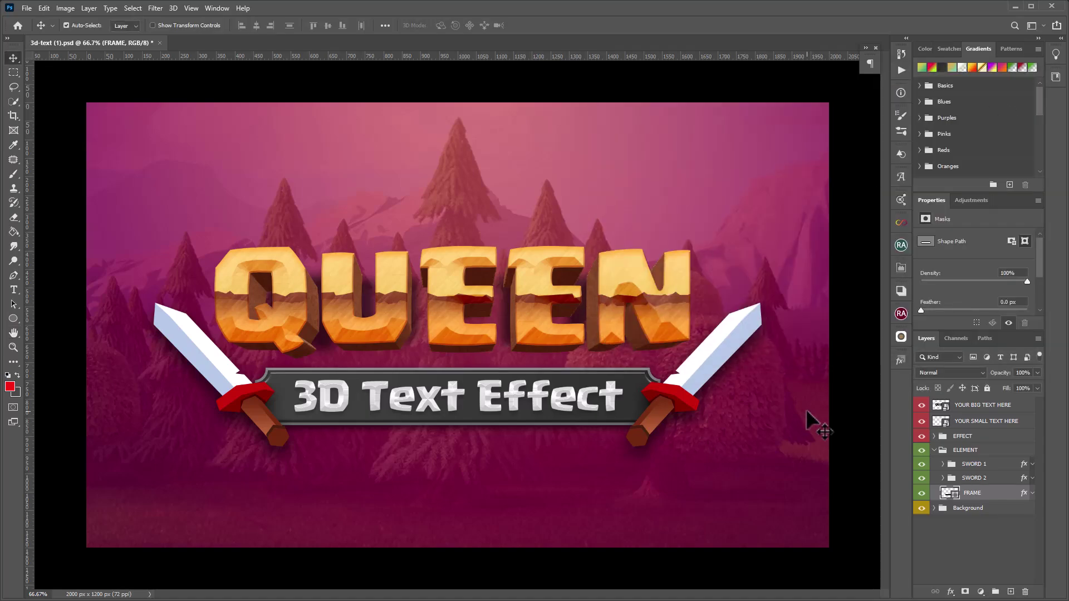